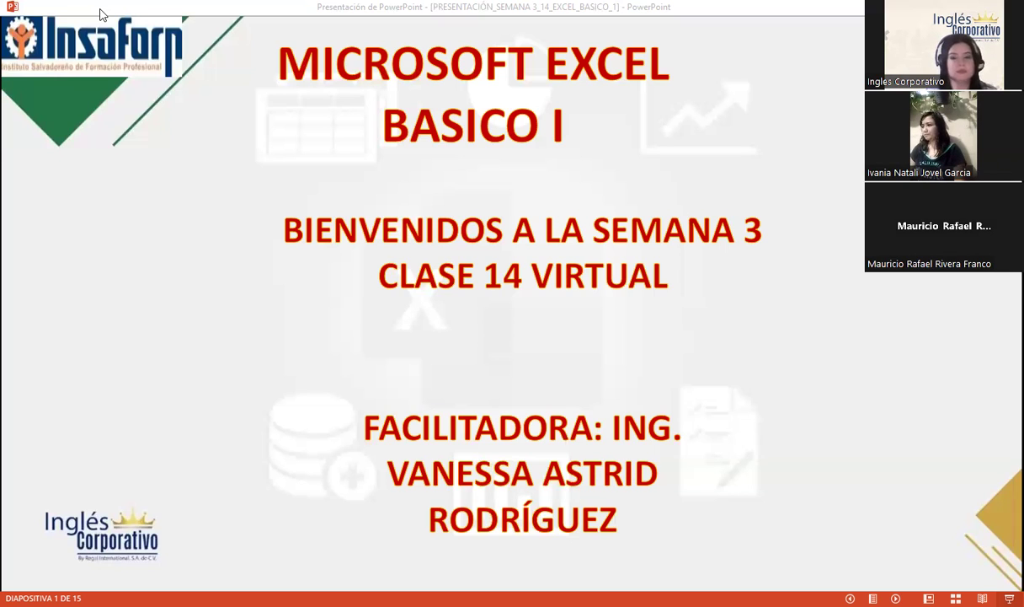
# Leave the slideshow for Firefox and show the Excel Básico outline, Sección 1 to Sección 4
pyautogui.click(423, 442)
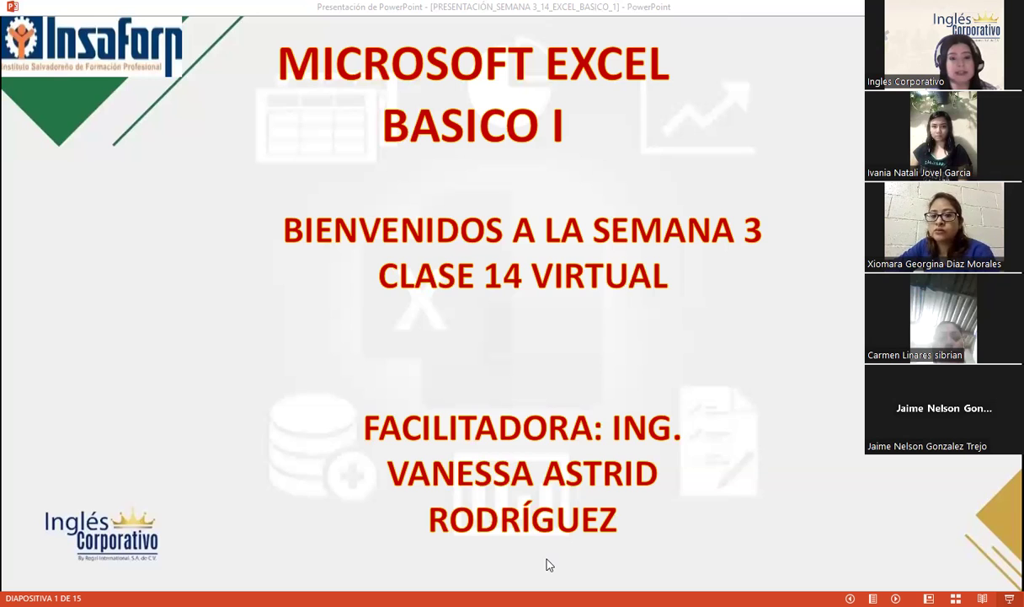
pyautogui.hotkey('alt', 'Tab')
pyautogui.click(702, 38)
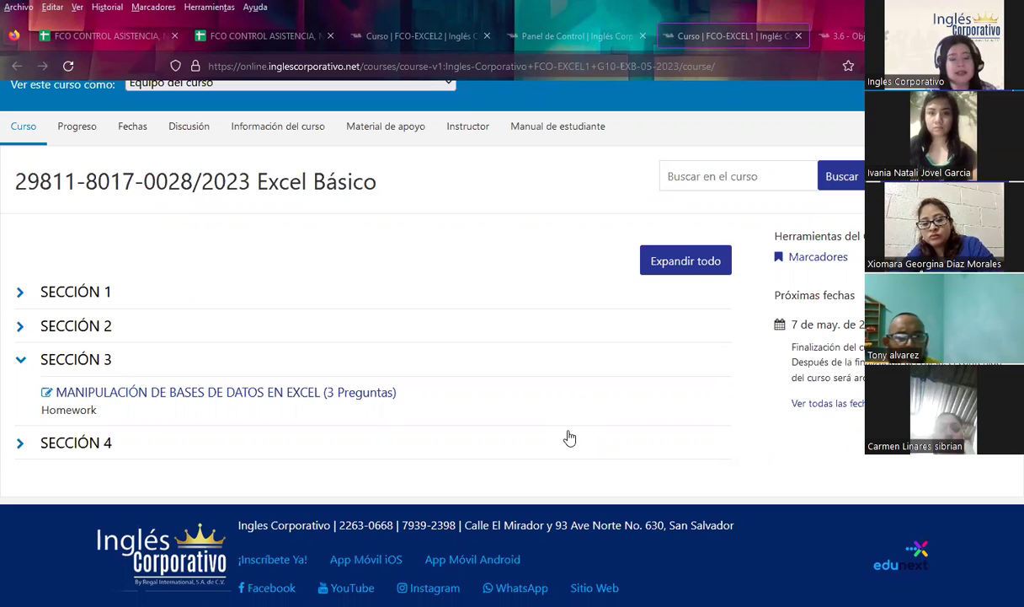
# Go to lesson 3.6 on data validation lists and scroll to the Lista de validación slide
pyautogui.click(842, 35)
pyautogui.scroll(-3, 633, 415)
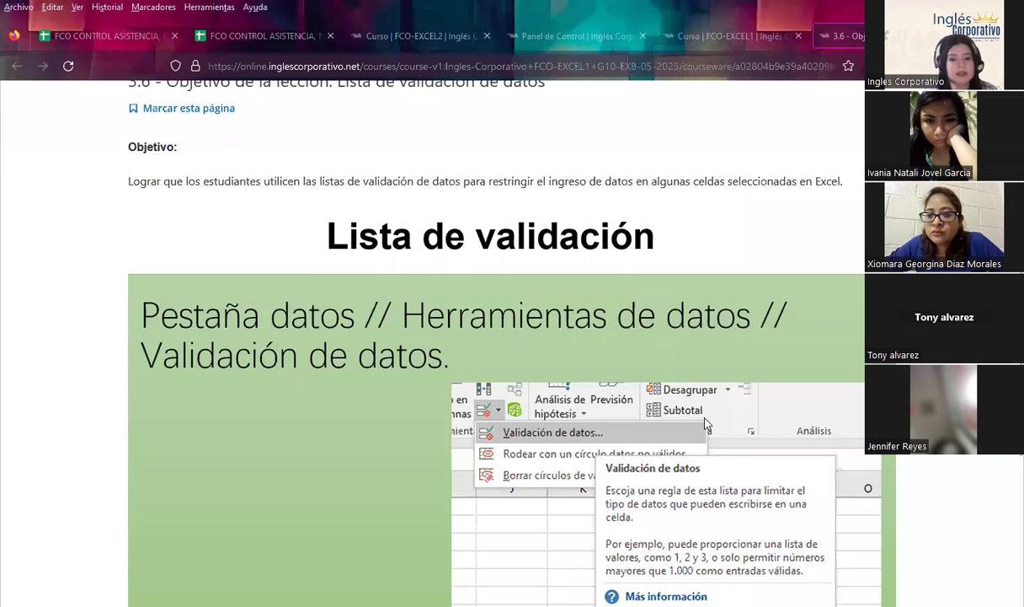
# Return to the MICROSOFT EXCEL BASICO I slideshow at its Semana 3, Clase 14 title slide
pyautogui.hotkey('alt', 'Tab')
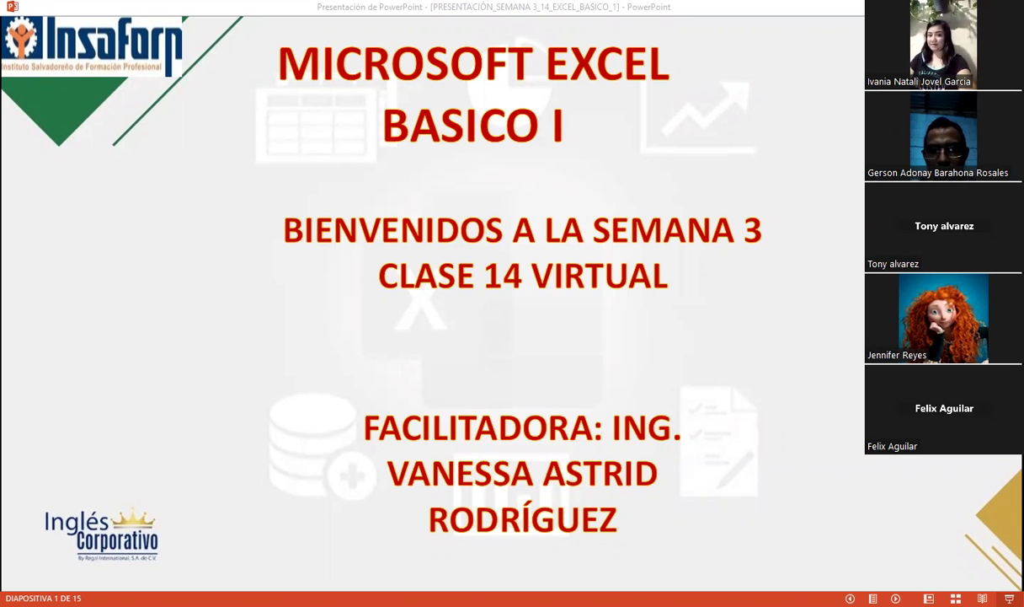
# Advance the slideshow past the SESIÓN: 14 slide to the AGENDA on slide 3
pyautogui.click(781, 317)
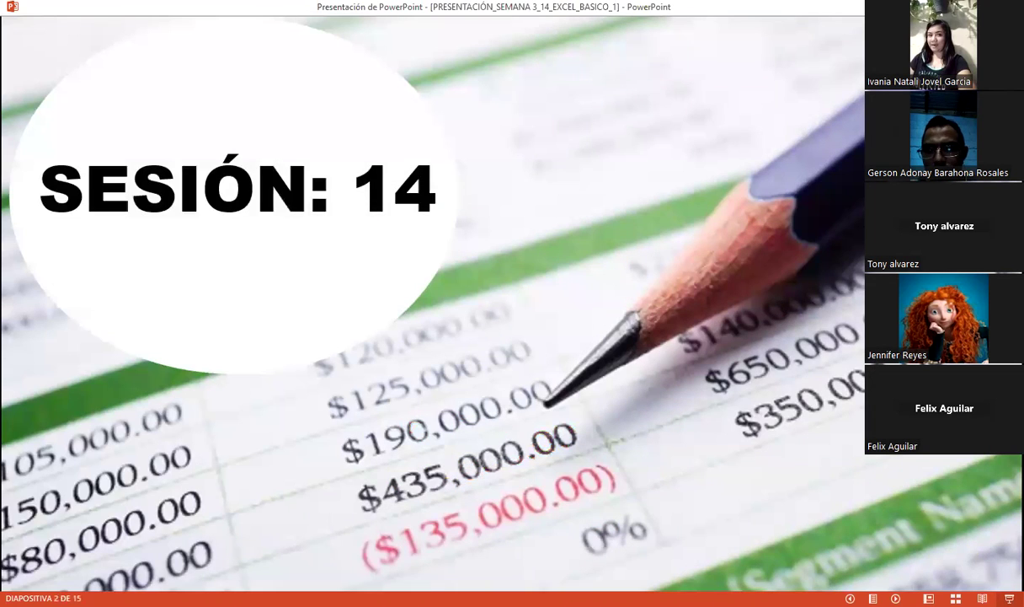
pyautogui.press('Right')
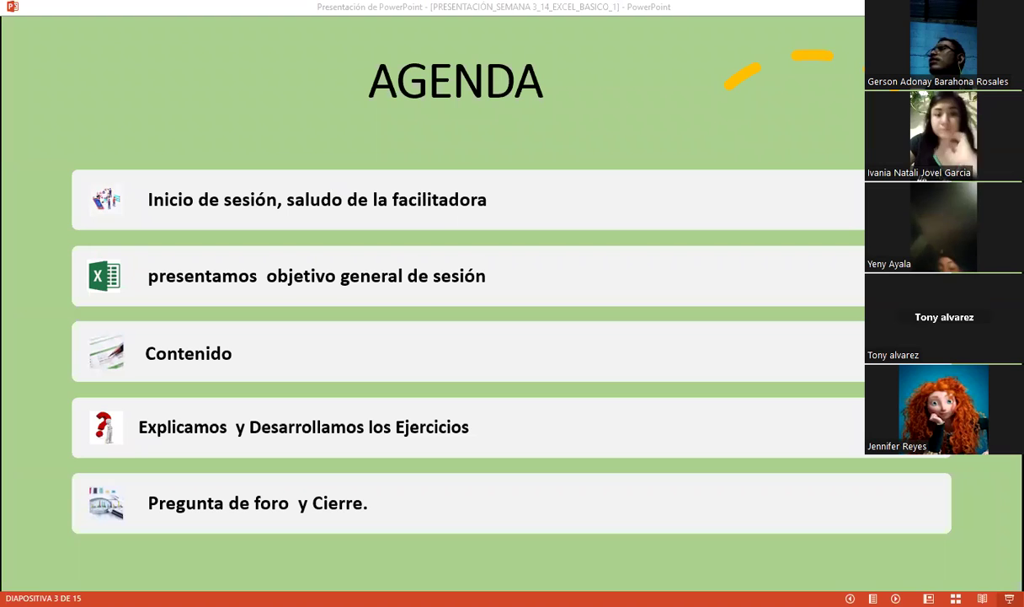
# Advance to slide 4, the general objective on Excel data validation lists
pyautogui.click(702, 386)
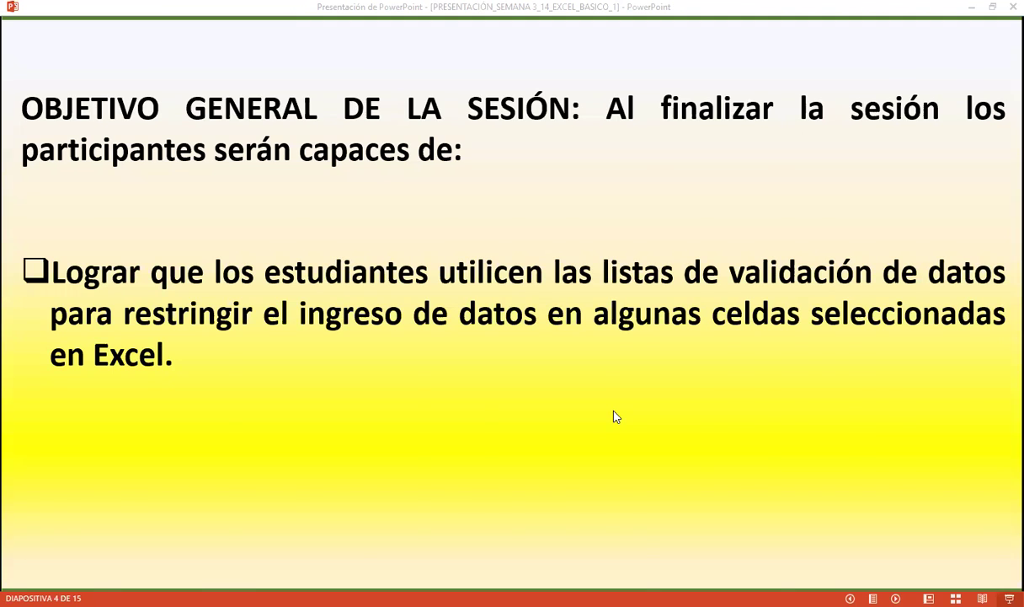
# Switch from the slideshow to the Excel workbook with the fill series
pyautogui.hotkey('alt', 'Tab')
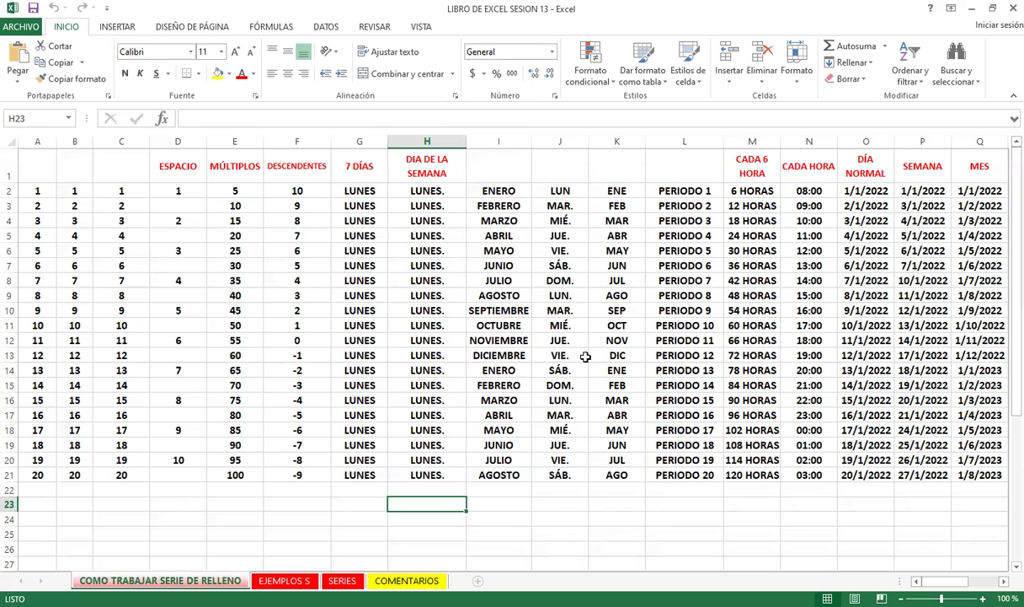
# In LIBRO DE EXCEL SESION 13, select A2:A41 and open the Inicio > Rellenar options
pyautogui.click(178, 384)
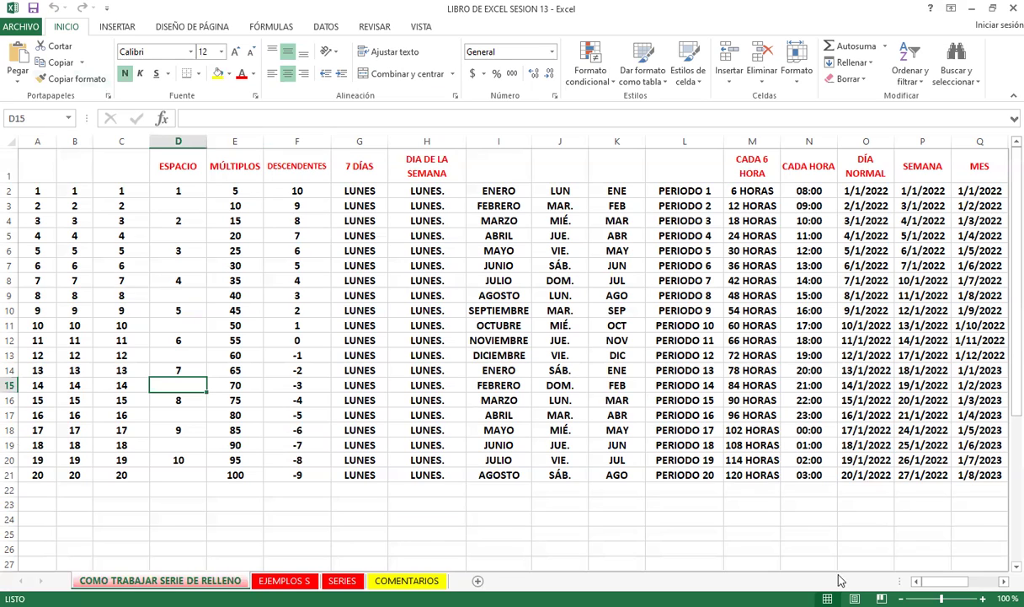
pyautogui.click(34, 250)
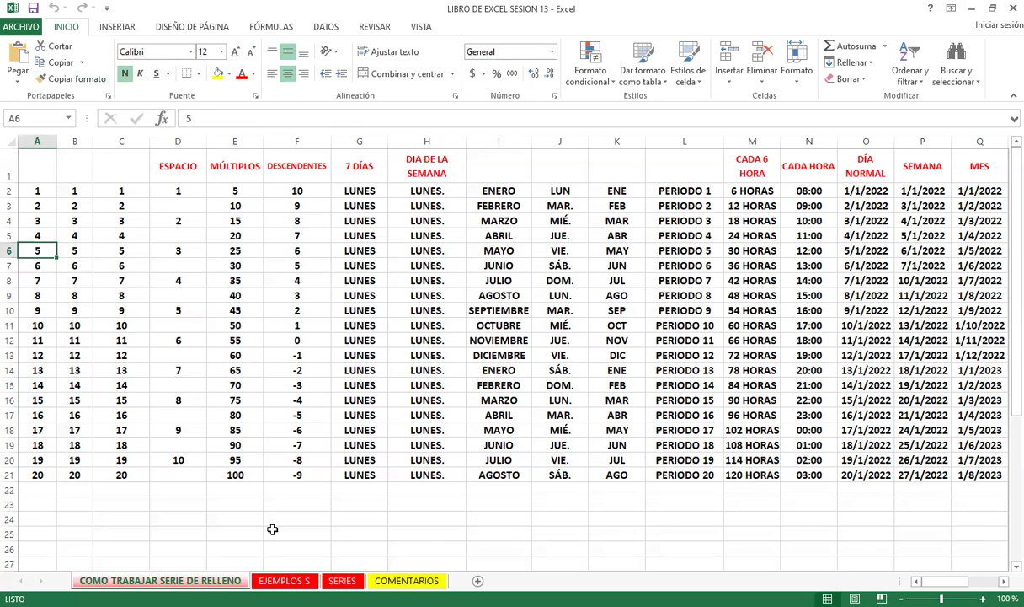
pyautogui.moveTo(36, 191)
pyautogui.mouseDown()
pyautogui.moveTo(36, 562)
pyautogui.moveTo(34, 530)
pyautogui.mouseUp()
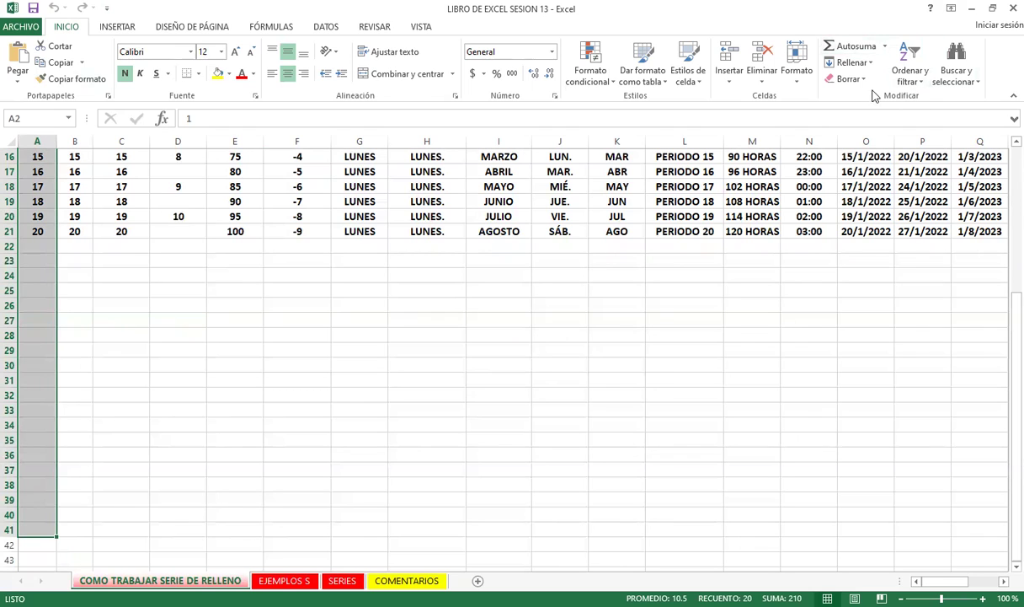
pyautogui.click(873, 63)
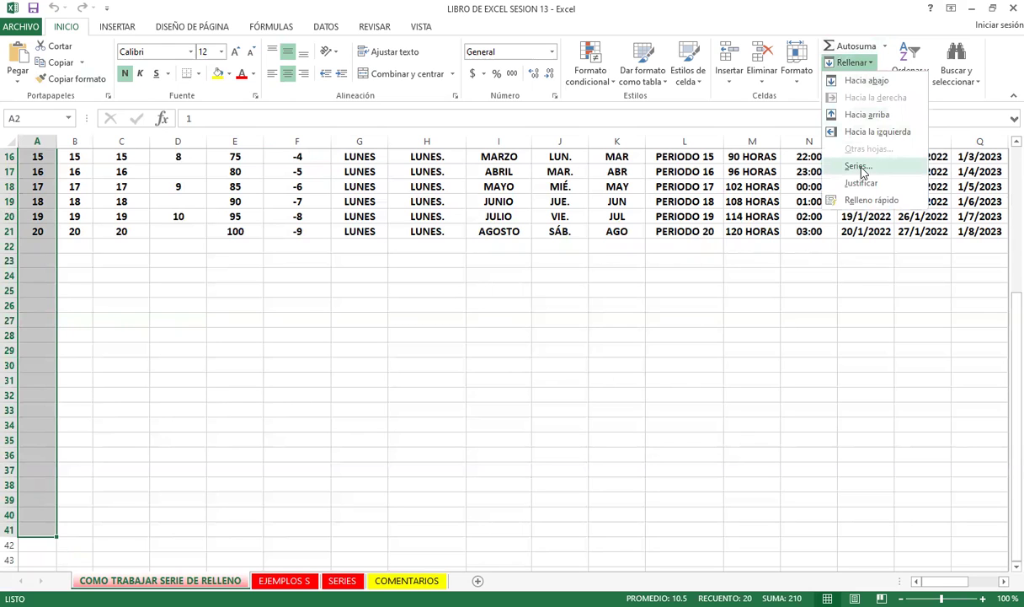
# Fill A2:A41 as a linear column series, increment 1, limit 500, counting up to 40
pyautogui.click(858, 167)
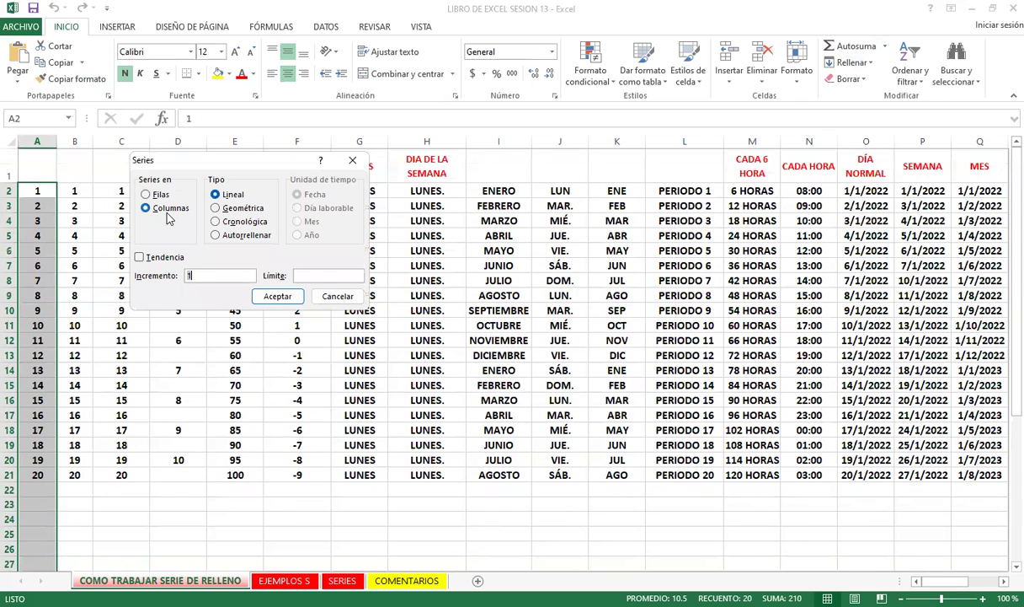
pyautogui.click(325, 275)
pyautogui.write('4')
pyautogui.press('BackSpace')
pyautogui.write('500')
pyautogui.click(265, 299)
pyautogui.scroll(-3, 22, 433)
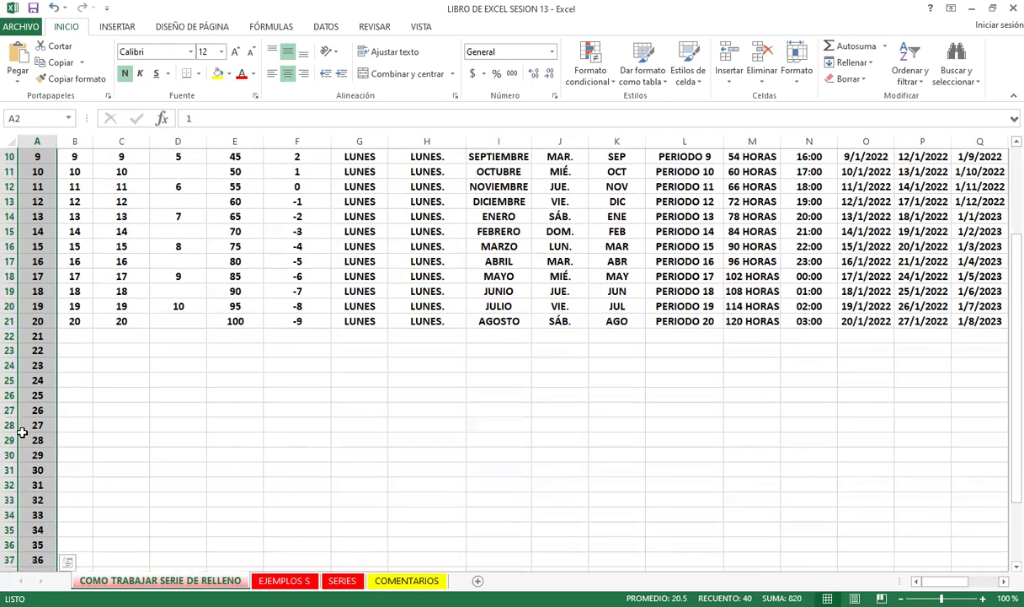
pyautogui.scroll(-5, 22, 432)
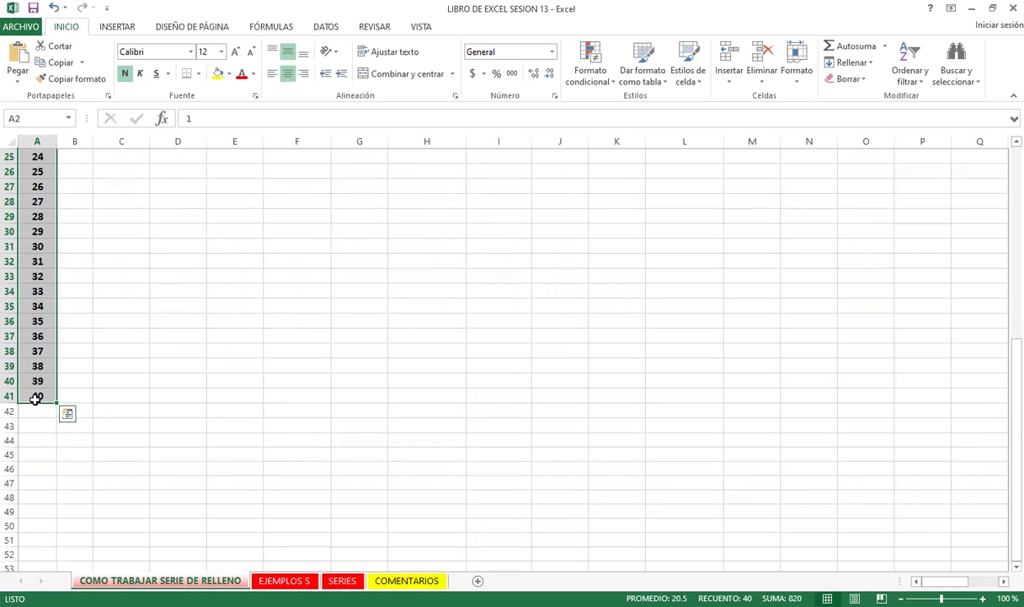
pyautogui.scroll(8, 173, 327)
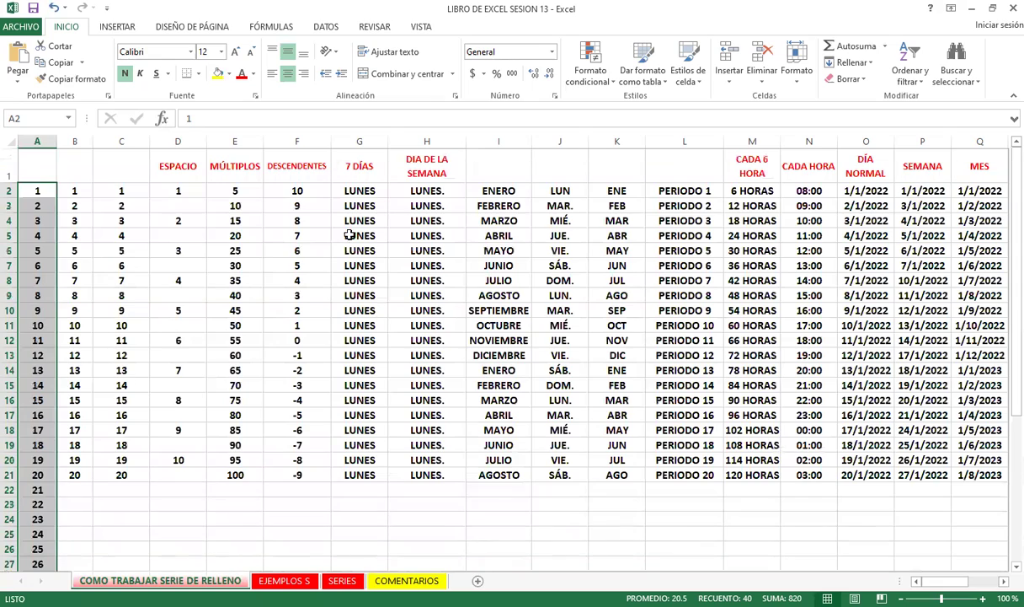
# Extend DÍA NORMAL column O as a daily date series to 7/2/2022, then select column P
pyautogui.moveTo(850, 190); pyautogui.dragTo(893, 552)
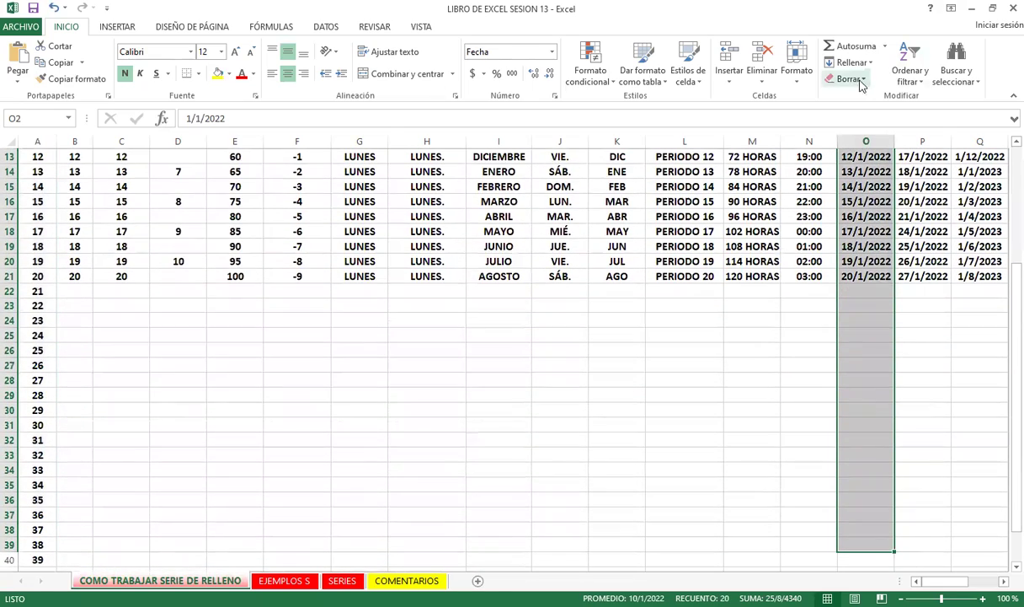
pyautogui.click(873, 64)
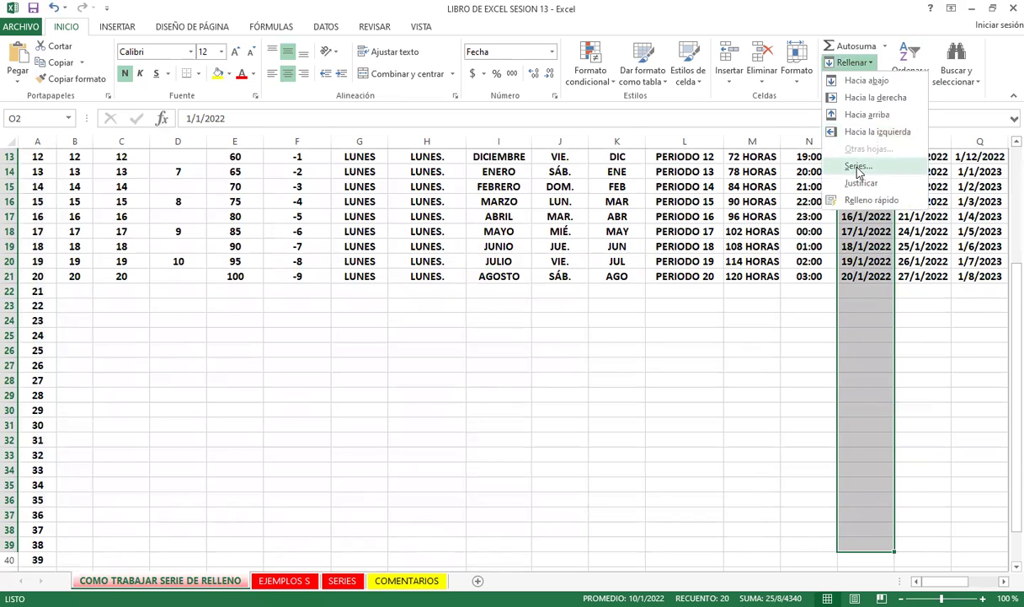
pyautogui.press('Return')
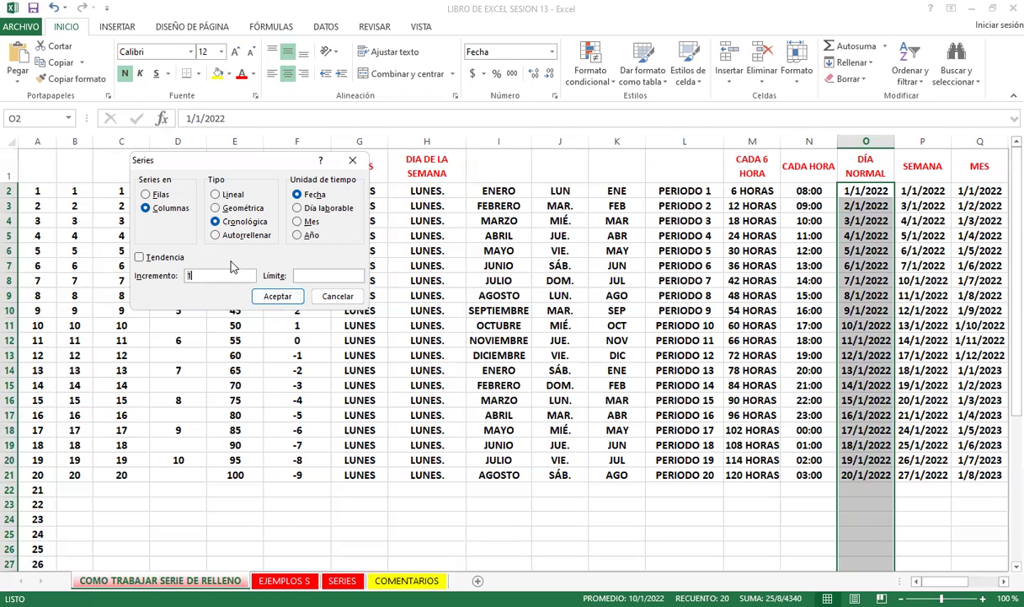
pyautogui.click(268, 297)
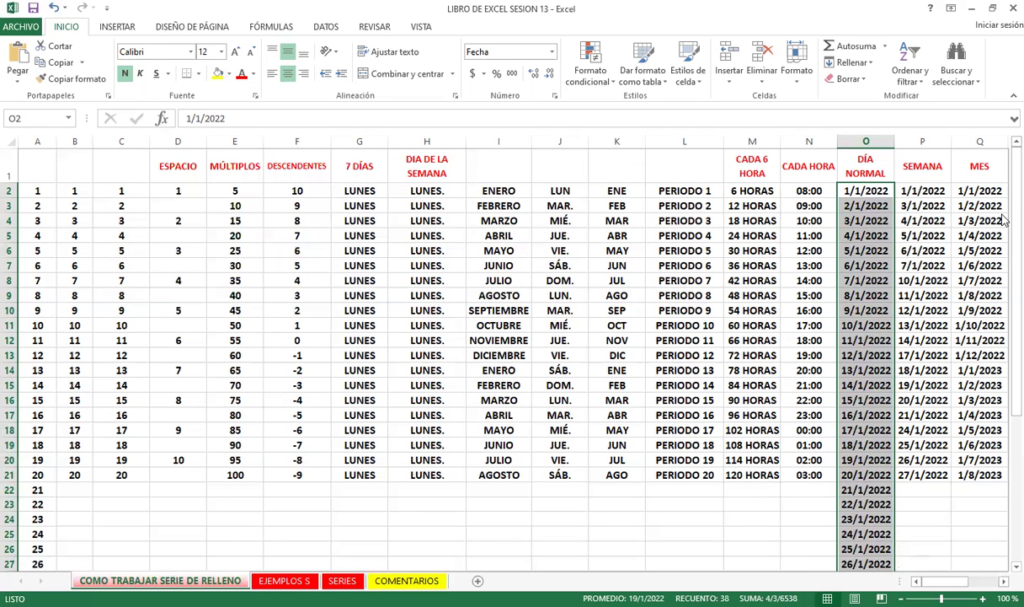
pyautogui.moveTo(927, 193)
pyautogui.mouseDown()
pyautogui.moveTo(950, 552)
pyautogui.moveTo(865, 493)
pyautogui.mouseUp()
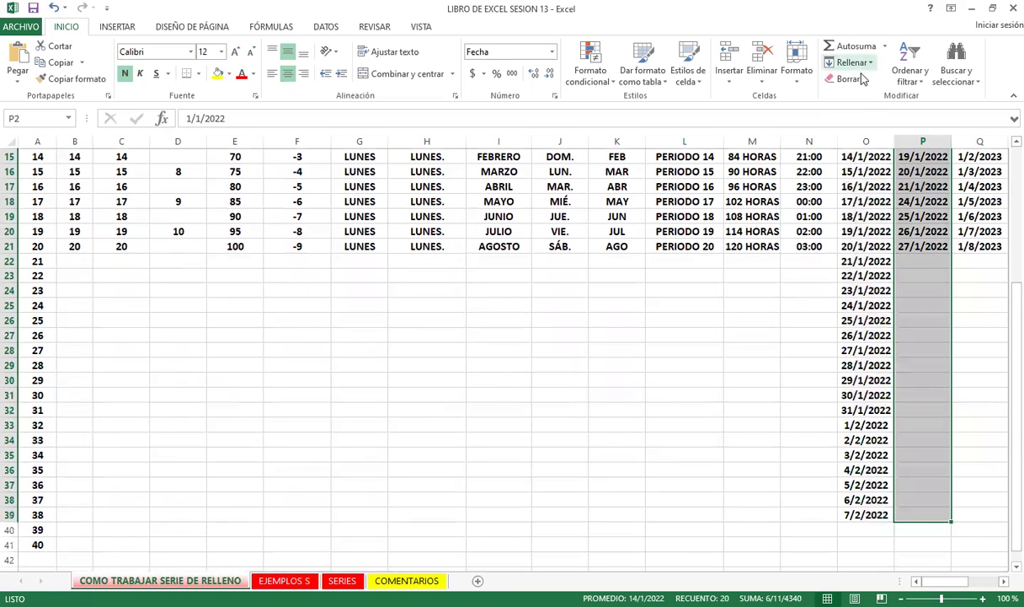
# Fill the SEMANA column P as a chronological workday-only date series from 1/1/2022
pyautogui.click(852, 62)
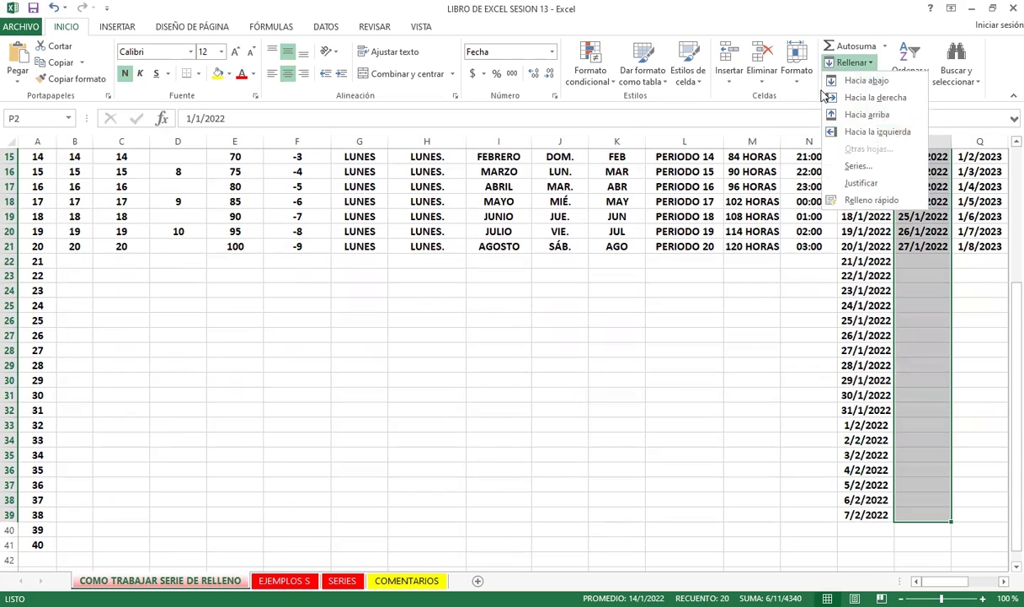
pyautogui.click(857, 166)
pyautogui.click(298, 208)
pyautogui.click(277, 295)
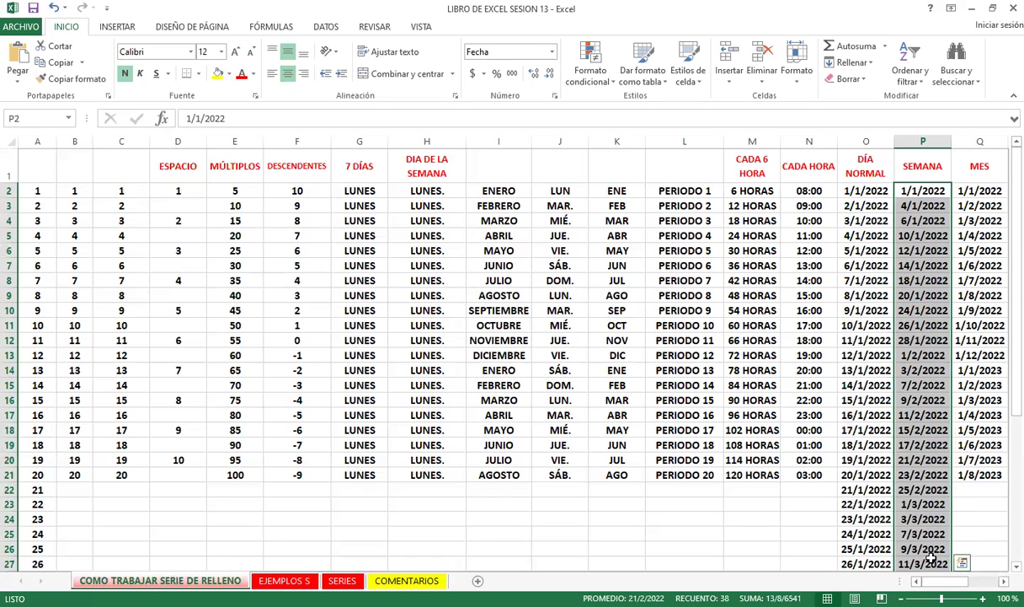
pyautogui.moveTo(968, 581); pyautogui.dragTo(1003, 583)
# Enter the starting value 1 in cell U1
pyautogui.click(642, 170)
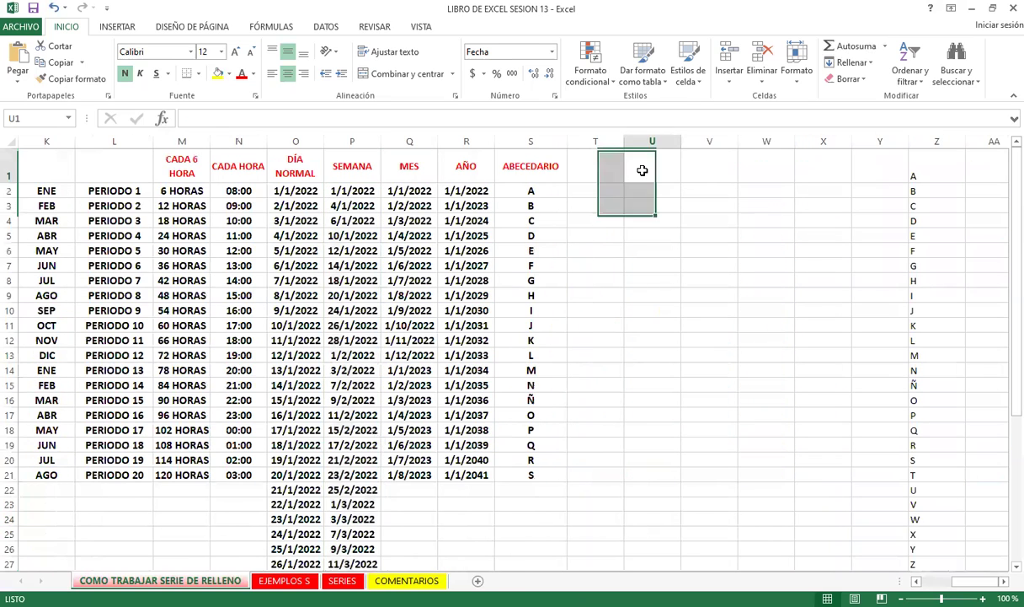
pyautogui.write('1')
pyautogui.press('Return')
pyautogui.click(647, 168)
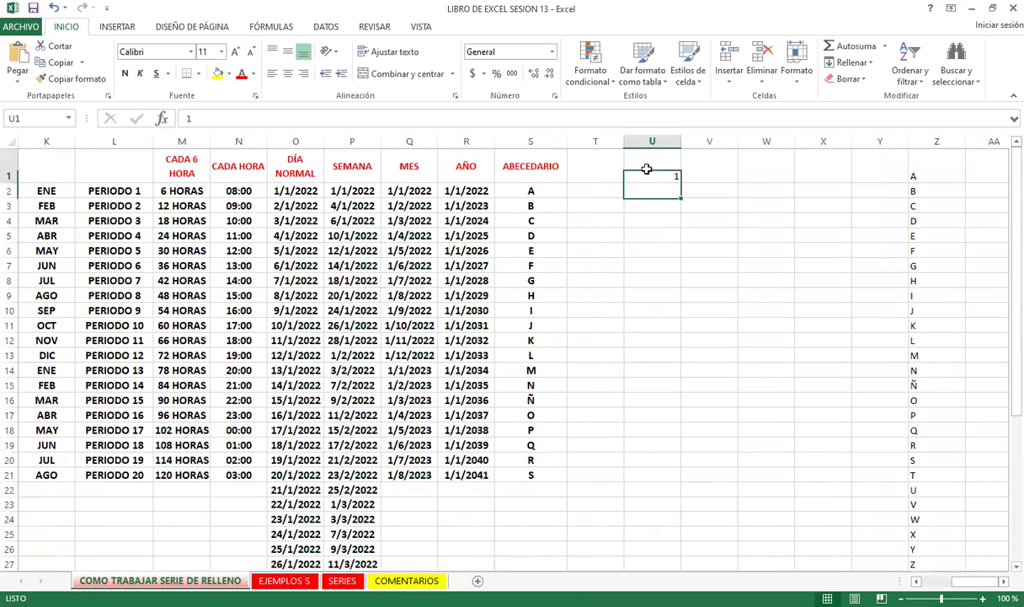
# Copy cell C2's bold, centred formatting onto U1 with Copiar formato
pyautogui.click(237, 193)
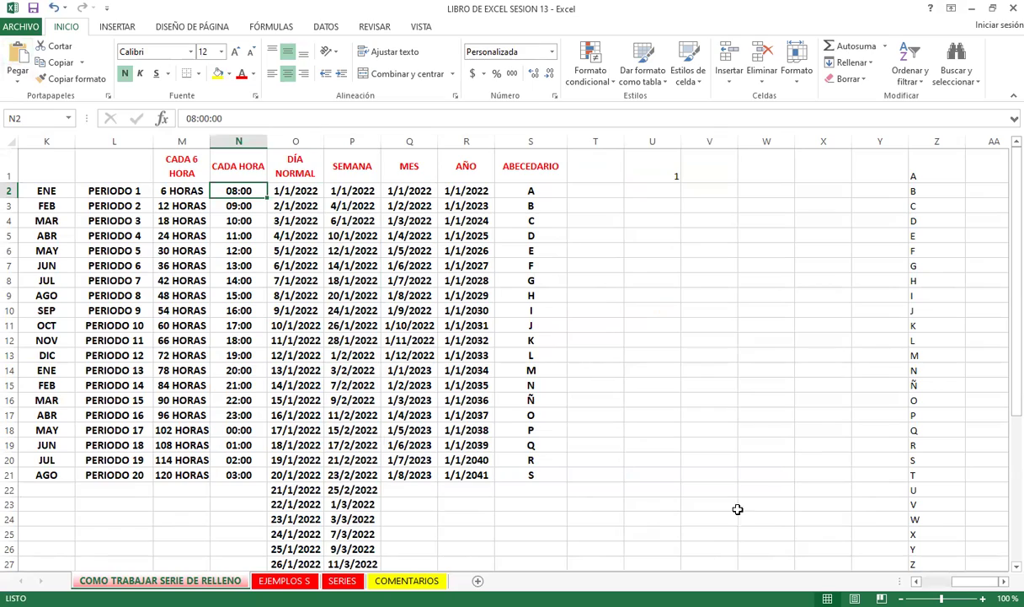
pyautogui.moveTo(965, 581); pyautogui.dragTo(935, 581)
pyautogui.click(102, 192)
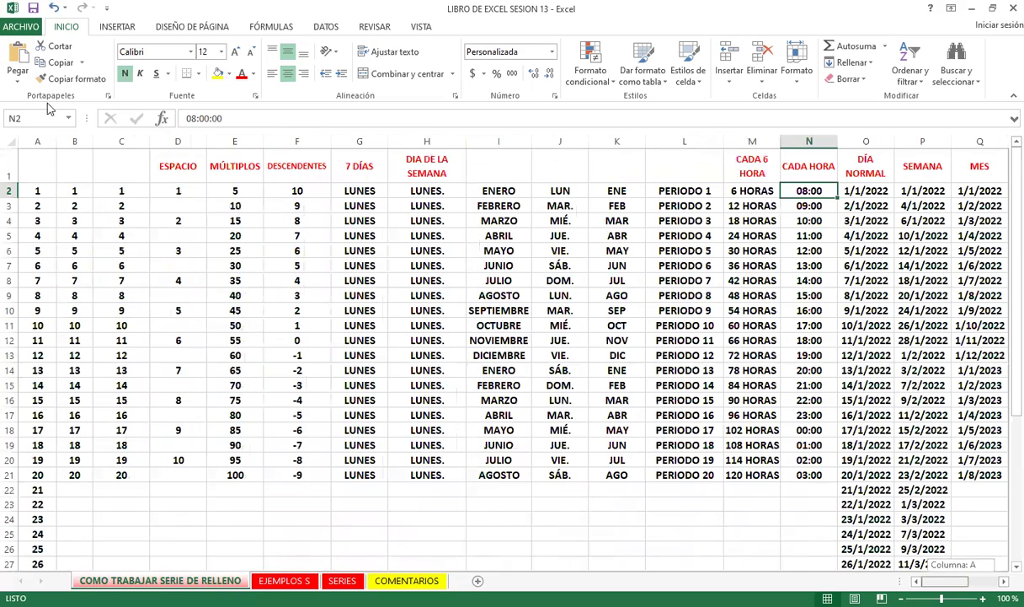
pyautogui.click(76, 78)
pyautogui.moveTo(944, 581); pyautogui.dragTo(960, 581)
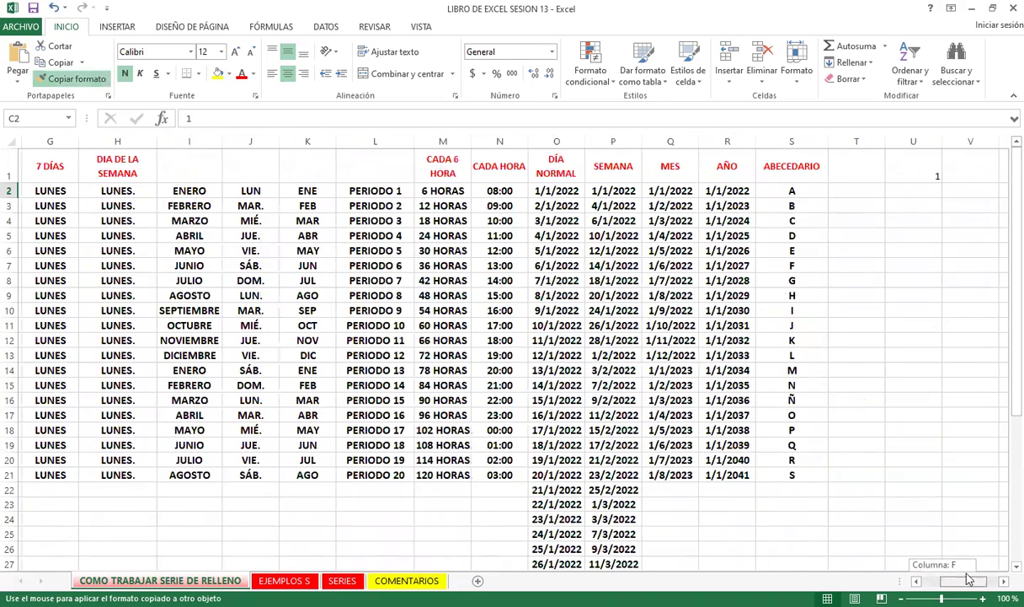
pyautogui.click(765, 172)
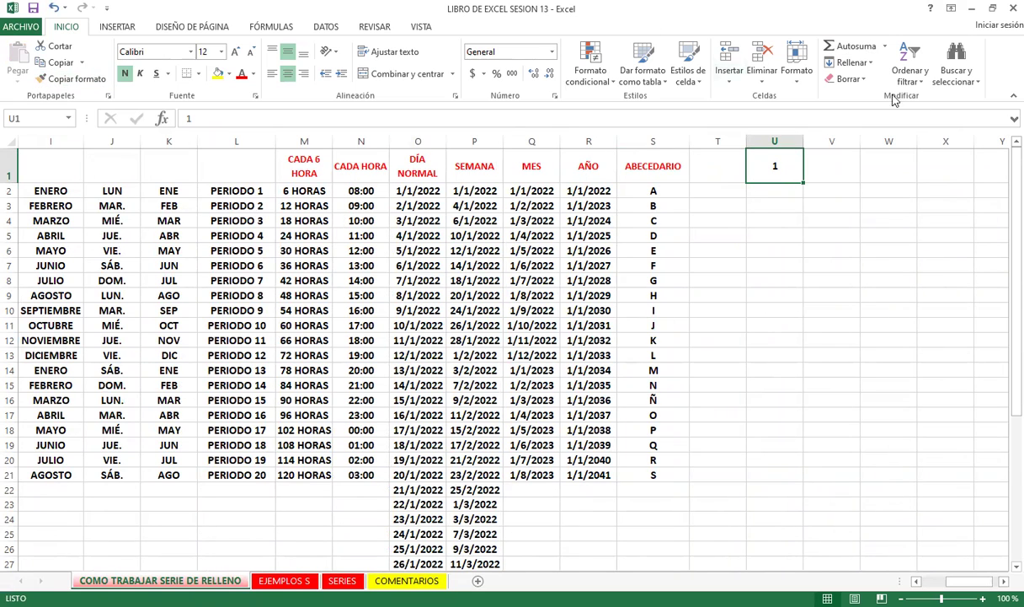
# Fill column U as a Columnas, Cronológica series from 1 with Límite 100
pyautogui.click(873, 68)
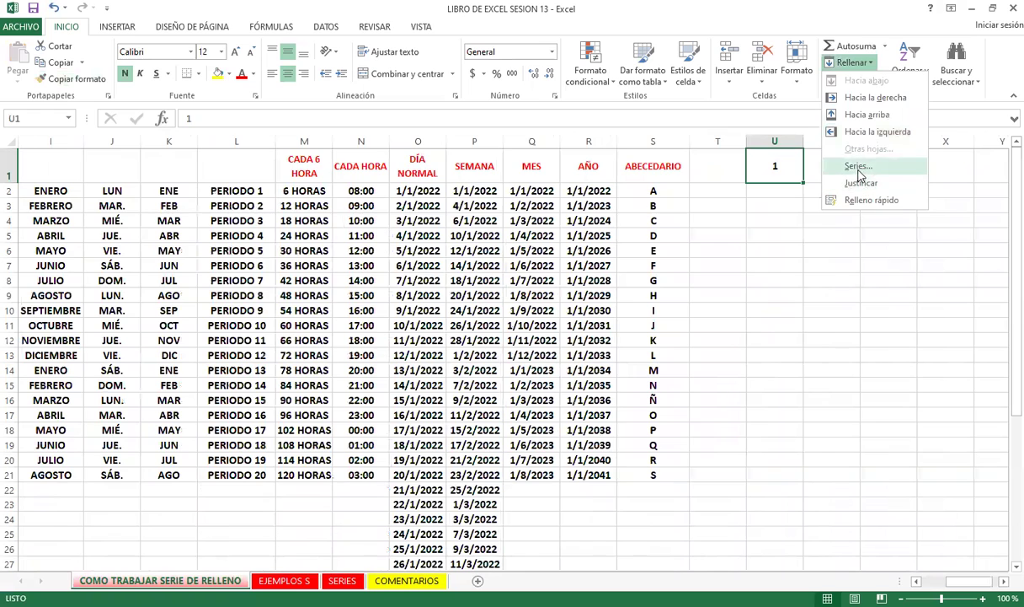
pyautogui.click(852, 165)
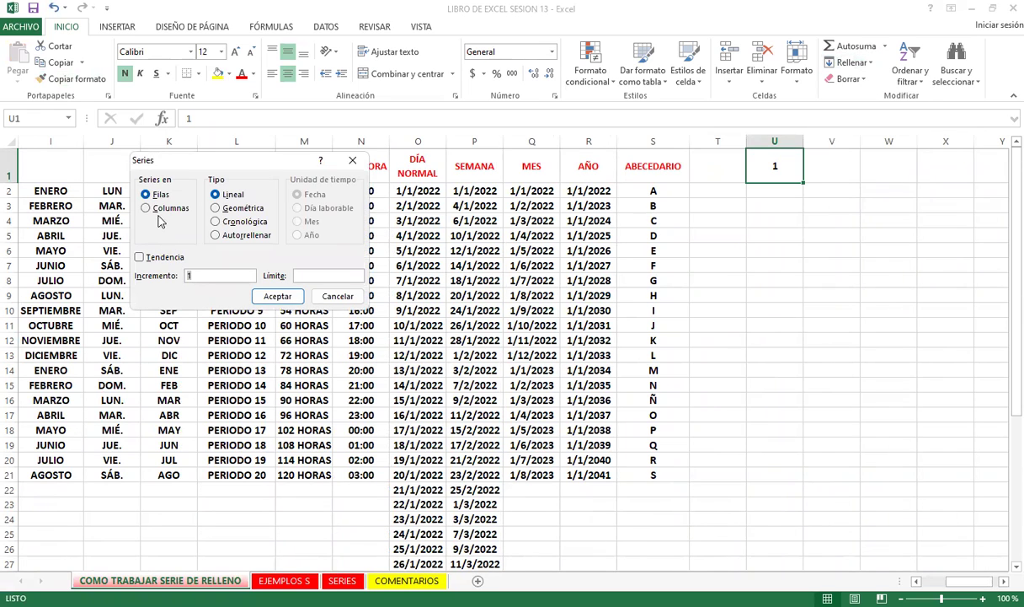
pyautogui.click(153, 210)
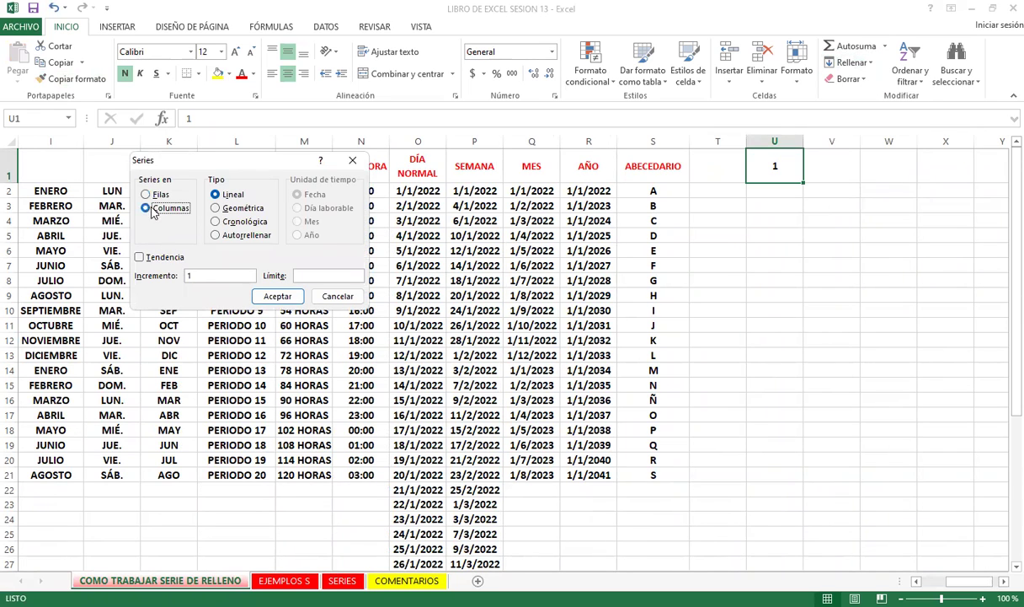
pyautogui.click(216, 222)
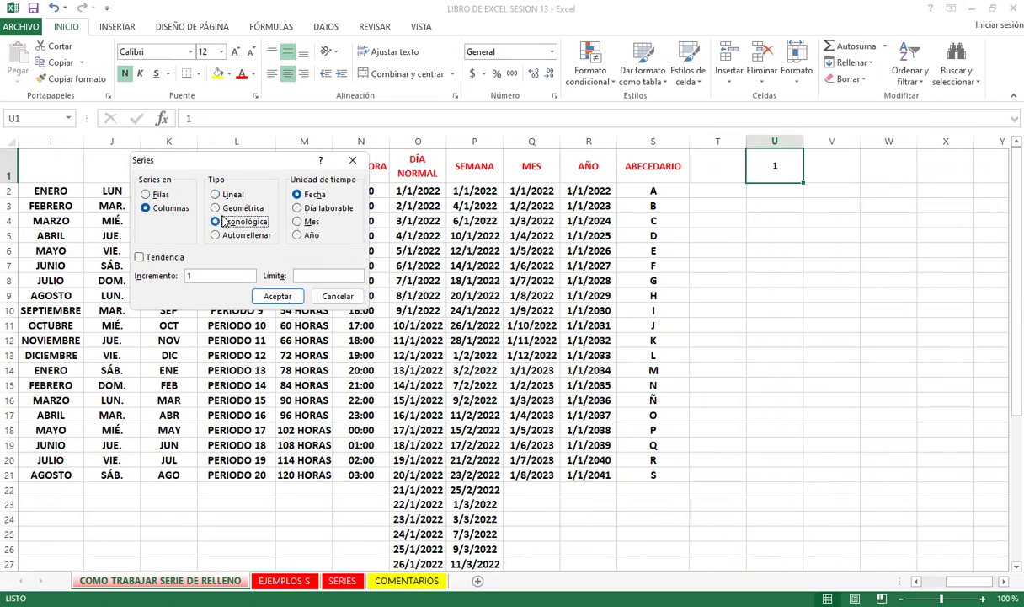
pyautogui.click(302, 276)
pyautogui.write('100')
pyautogui.click(278, 297)
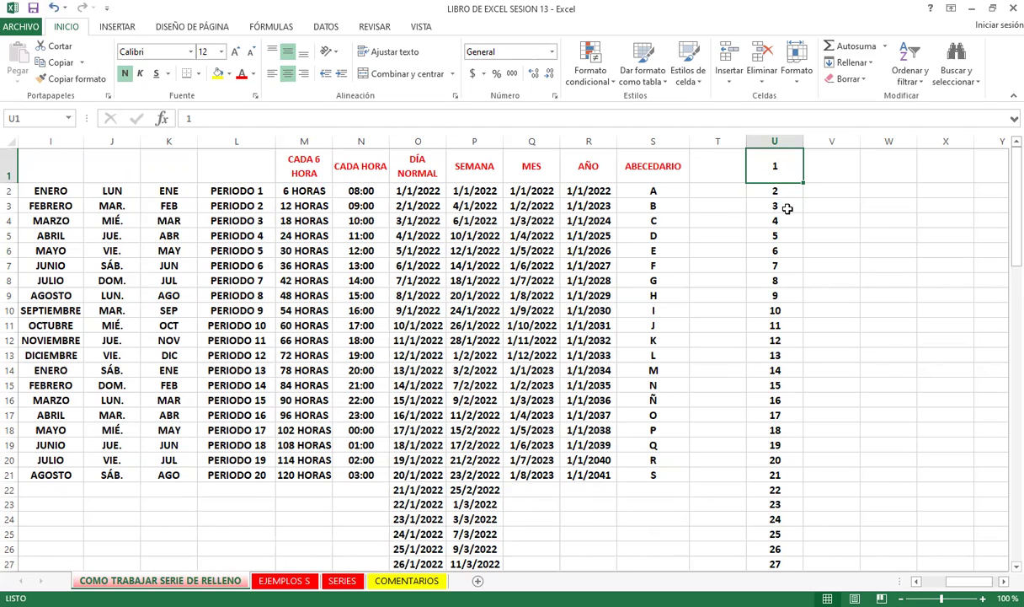
pyautogui.scroll(-1, 788, 210)
pyautogui.scroll(-6, 787, 228)
pyautogui.scroll(-7, 787, 244)
pyautogui.scroll(-12, 788, 245)
pyautogui.scroll(-6, 788, 244)
pyautogui.scroll(8, 787, 244)
pyautogui.scroll(7, 786, 243)
pyautogui.scroll(10, 786, 243)
pyautogui.scroll(7, 783, 239)
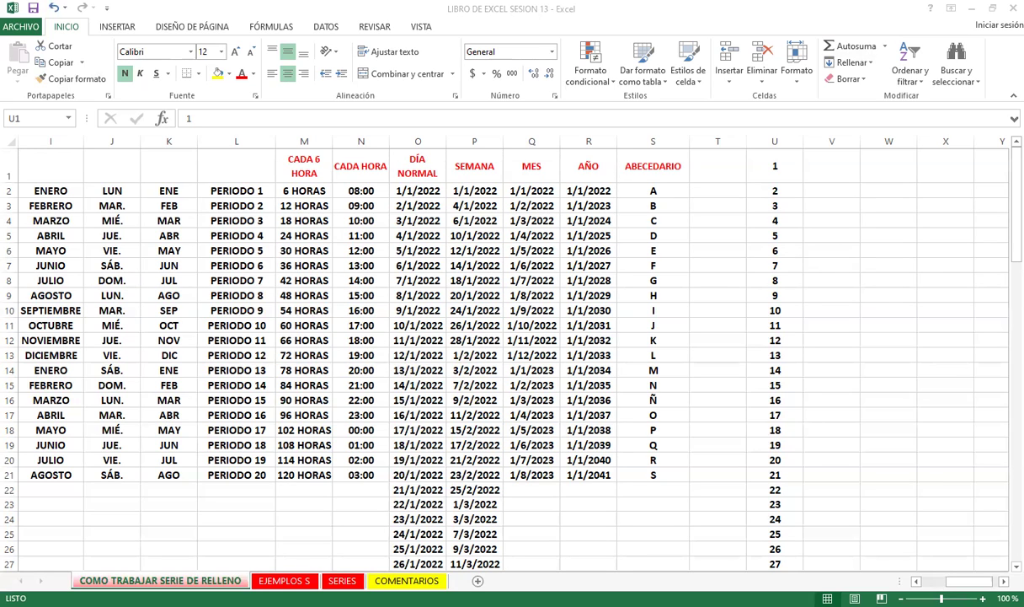
# Check the value in cell U6, then select the empty cell T12
pyautogui.click(758, 251)
pyautogui.click(712, 344)
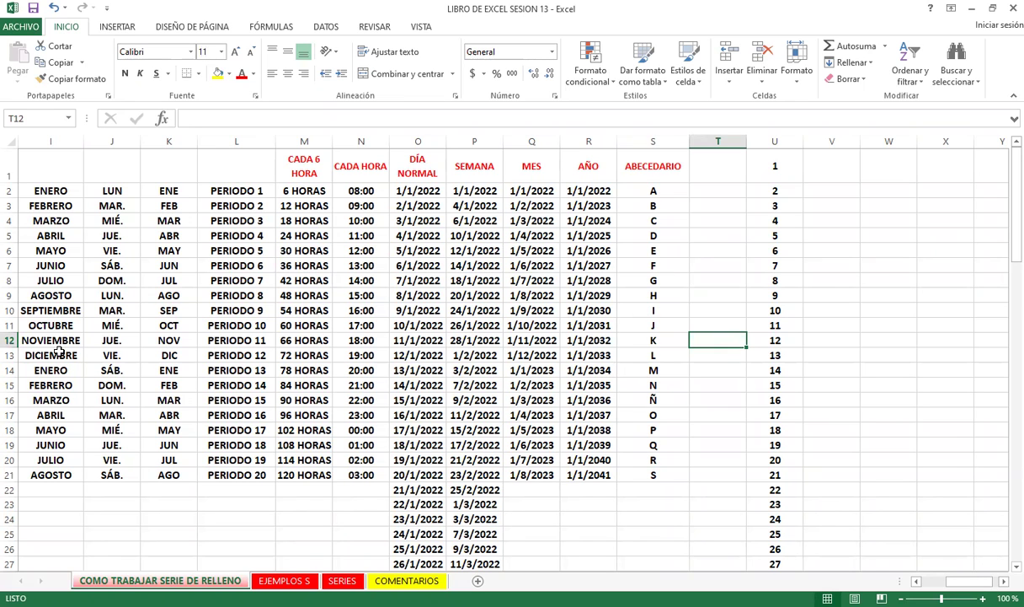
# Select column C from C2 down to C39
pyautogui.hscroll(-3, 112, 223)
pyautogui.click(120, 190)
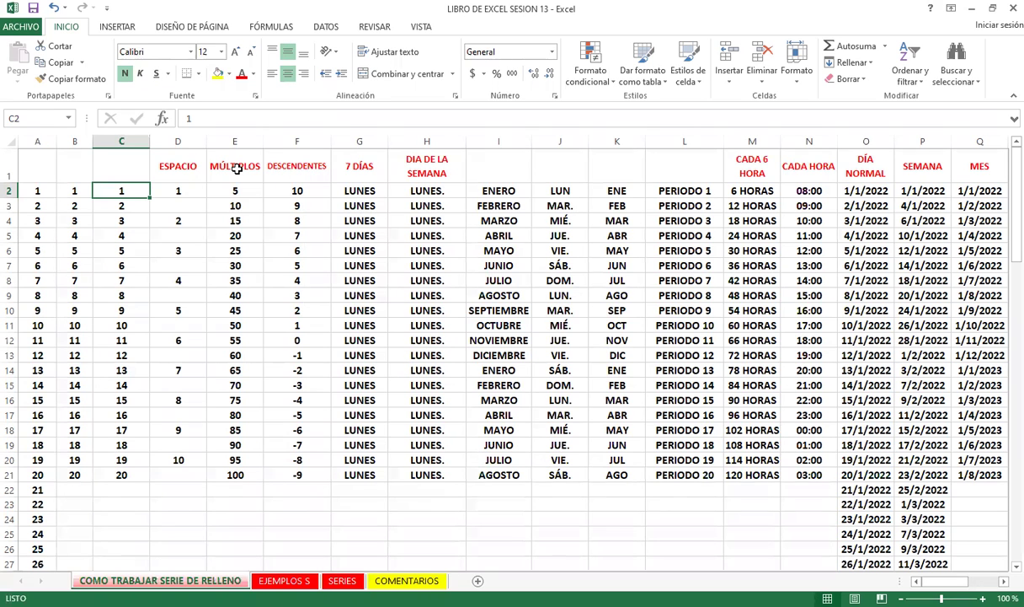
pyautogui.moveTo(121, 190); pyautogui.dragTo(143, 566)
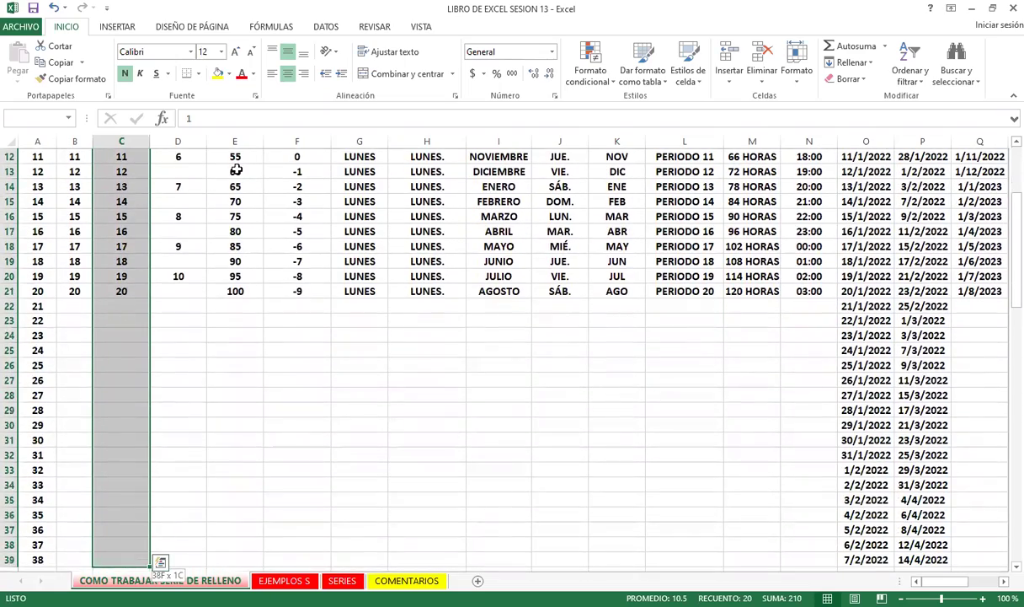
pyautogui.moveTo(143, 566); pyautogui.dragTo(143, 567)
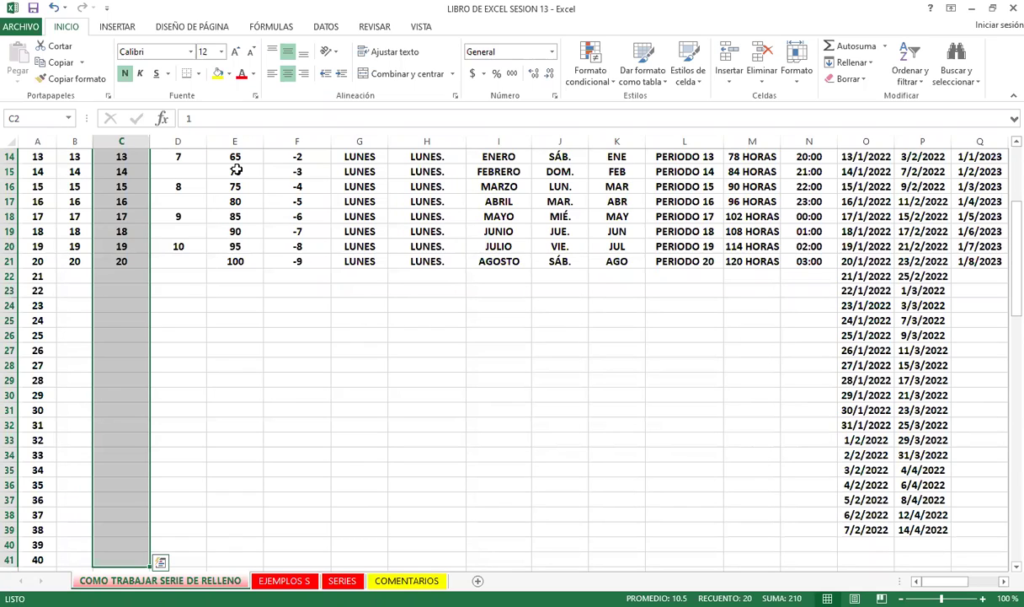
# Extend column C's series through 40 using Rellenar > Series with Límite 45
pyautogui.press('alt')
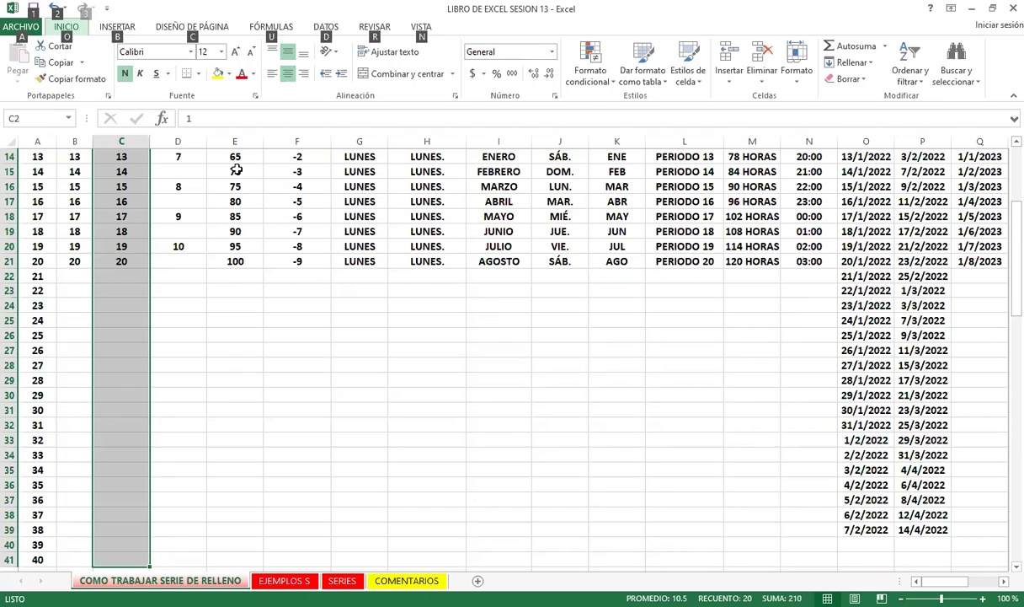
pyautogui.press('o')
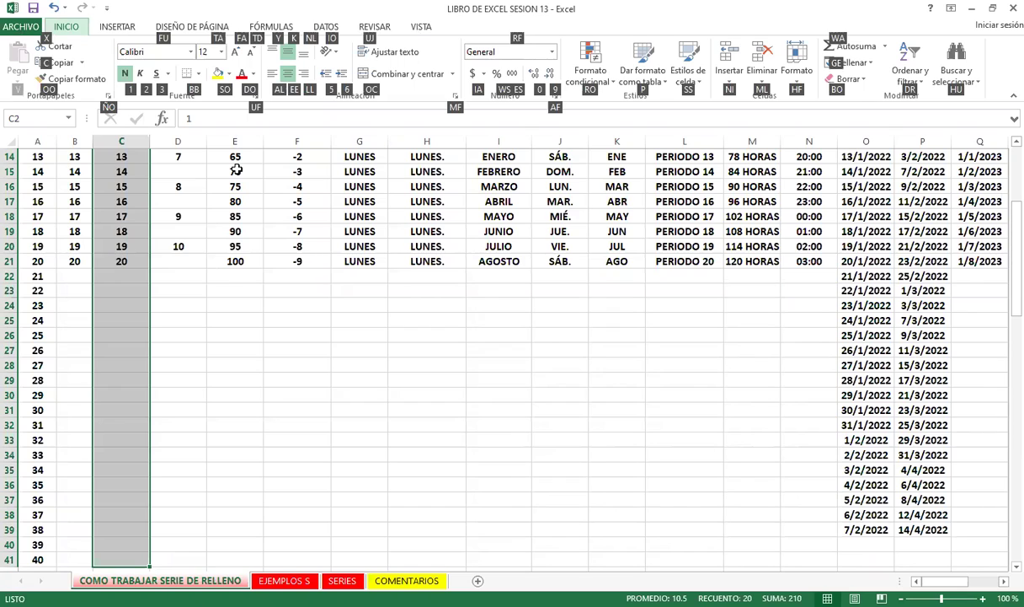
pyautogui.press('g')
pyautogui.press('e')
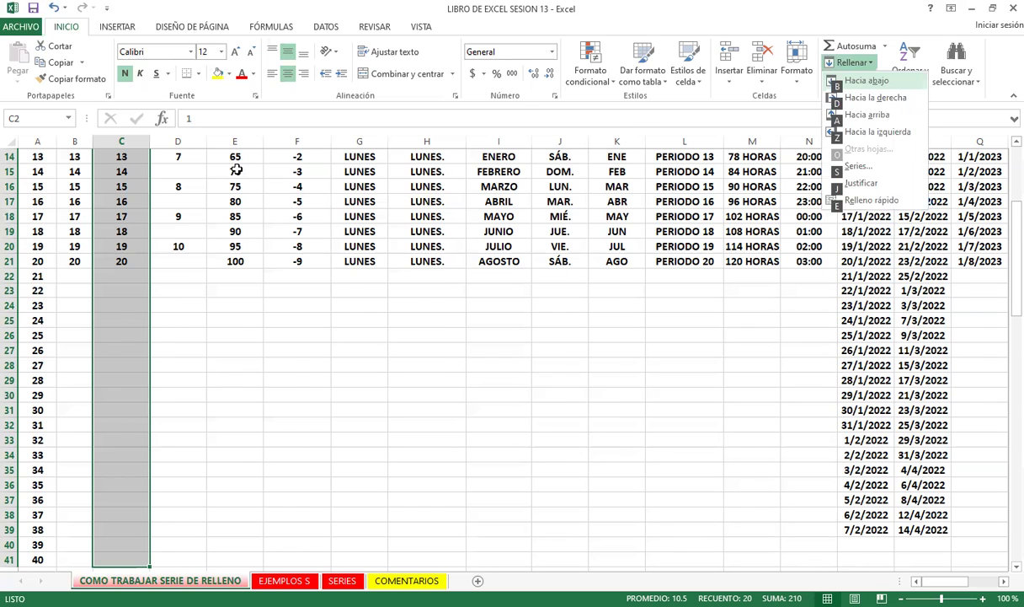
pyautogui.press('s')
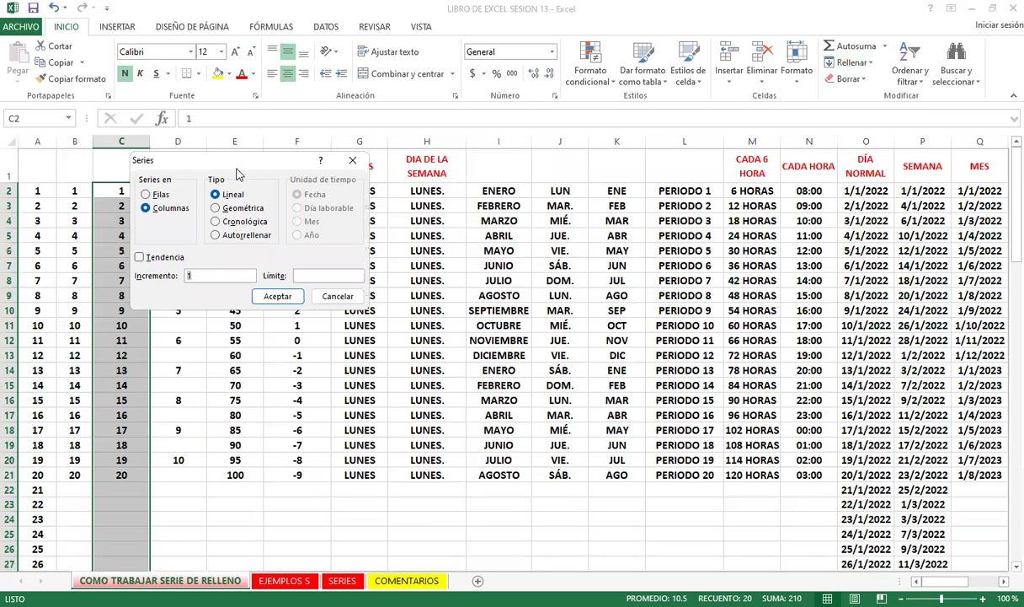
pyautogui.press('Tab')
pyautogui.write('45')
pyautogui.press('Return')
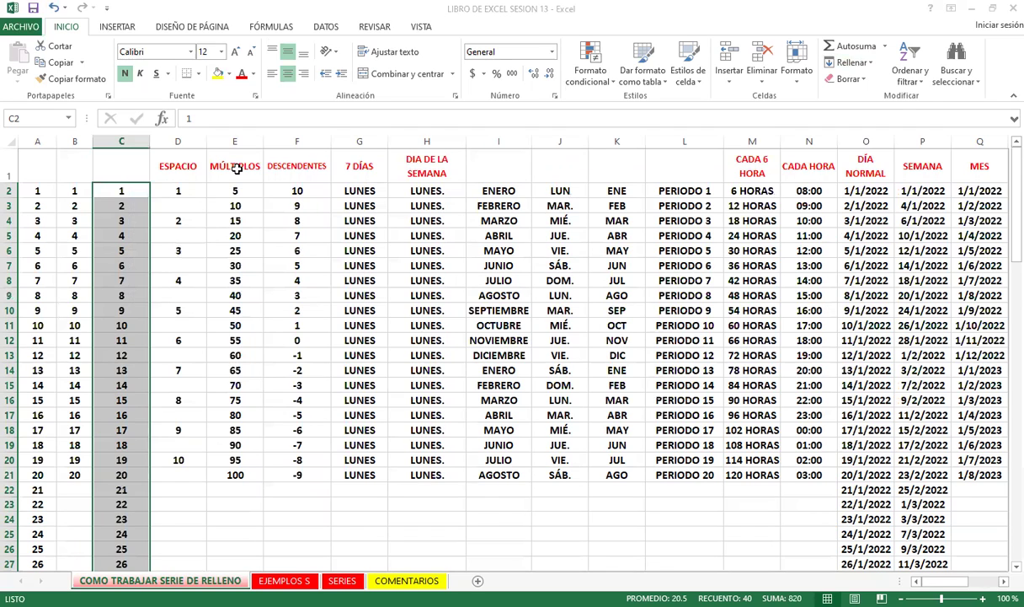
pyautogui.press('Down')
pyautogui.press('Down')
pyautogui.press('Down')
pyautogui.press('Down')
pyautogui.press('Down')
pyautogui.press('Down')
pyautogui.press('Down')
pyautogui.press('Down')
pyautogui.press('Down')
pyautogui.press('Down')
pyautogui.press('Down')
pyautogui.press('Down')
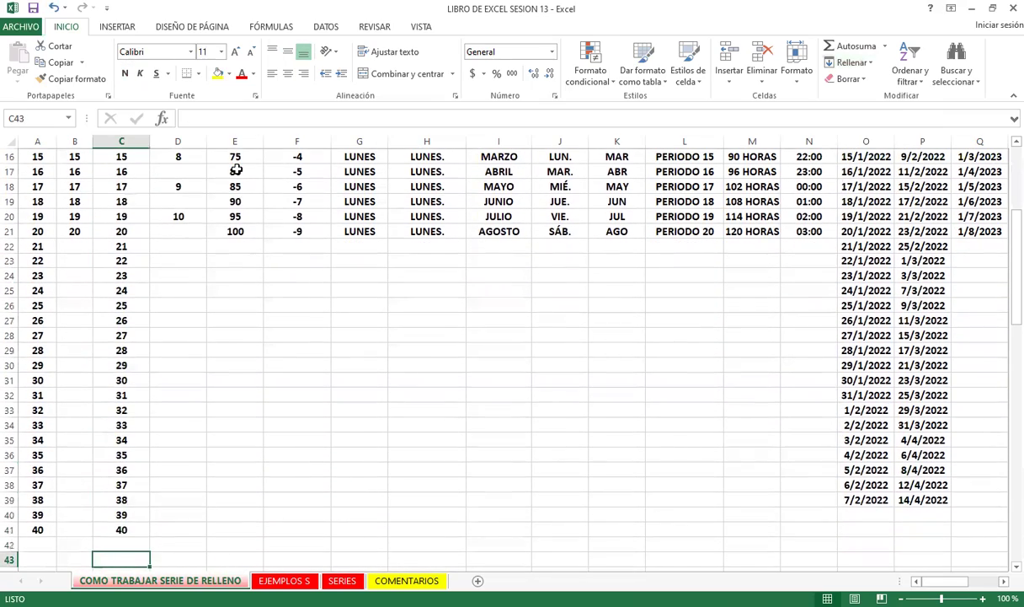
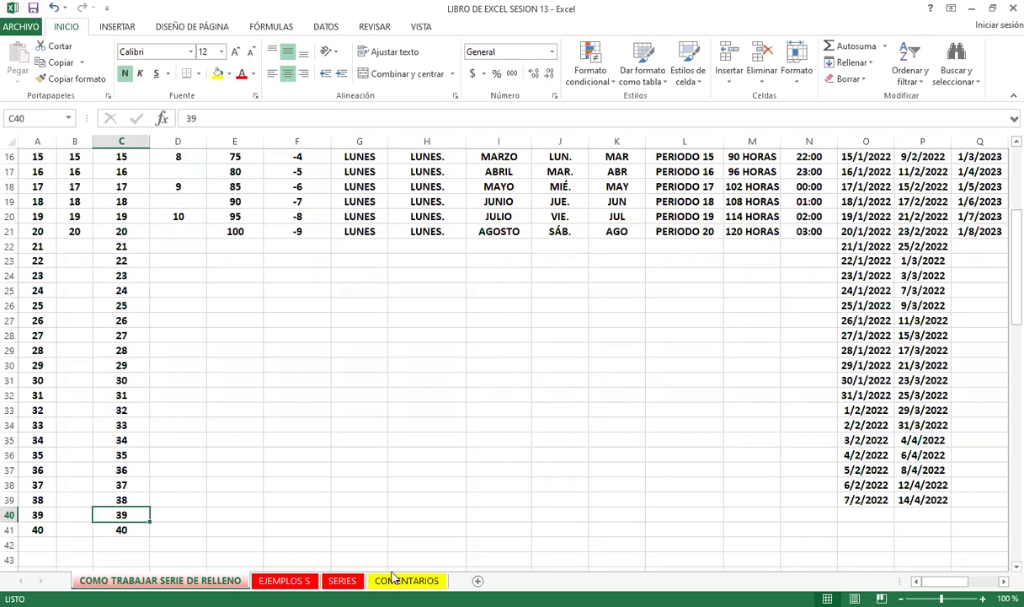
# On the SERIES sheet, extend the B1:E2 number series to row 25 and the G1:J1 day and month names down
pyautogui.click(342, 580)
pyautogui.click(268, 301)
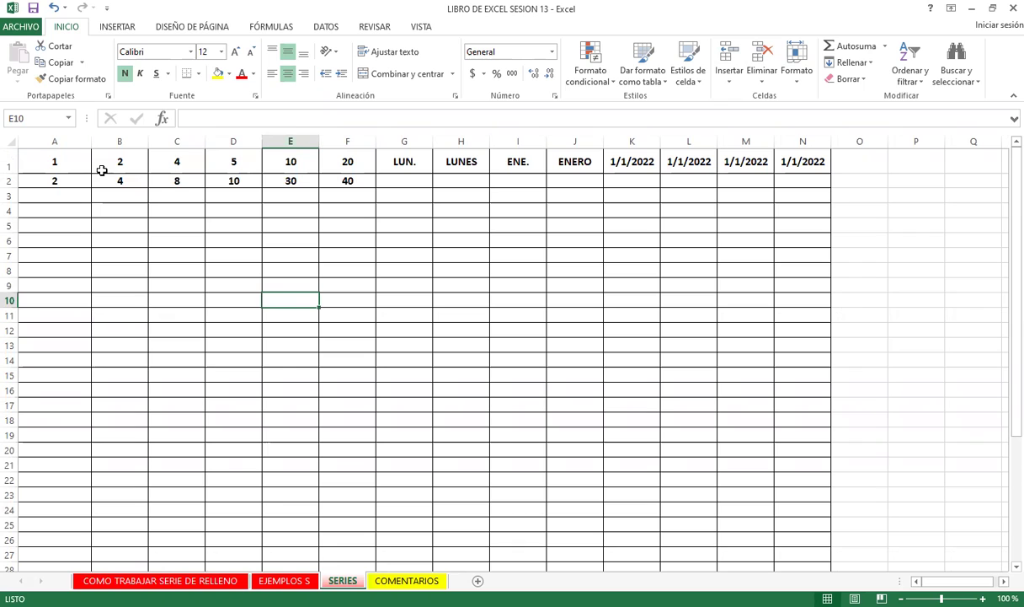
pyautogui.moveTo(119, 162)
pyautogui.mouseDown()
pyautogui.moveTo(124, 182)
pyautogui.moveTo(318, 187)
pyautogui.moveTo(303, 538)
pyautogui.mouseUp()
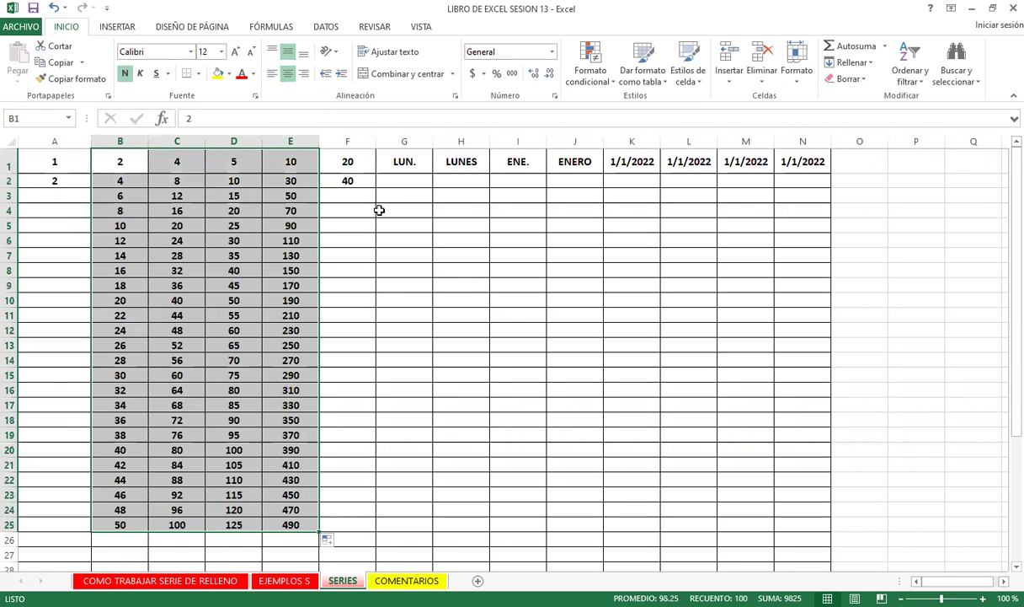
pyautogui.moveTo(402, 161)
pyautogui.mouseDown()
pyautogui.moveTo(503, 148)
pyautogui.moveTo(576, 156)
pyautogui.mouseUp()
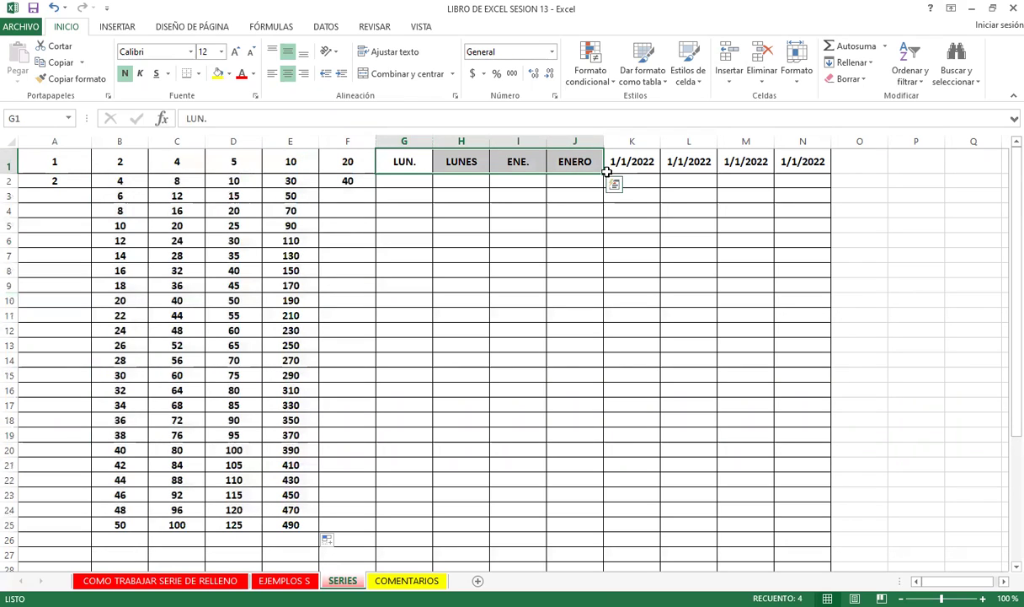
pyautogui.moveTo(603, 173); pyautogui.dragTo(595, 521)
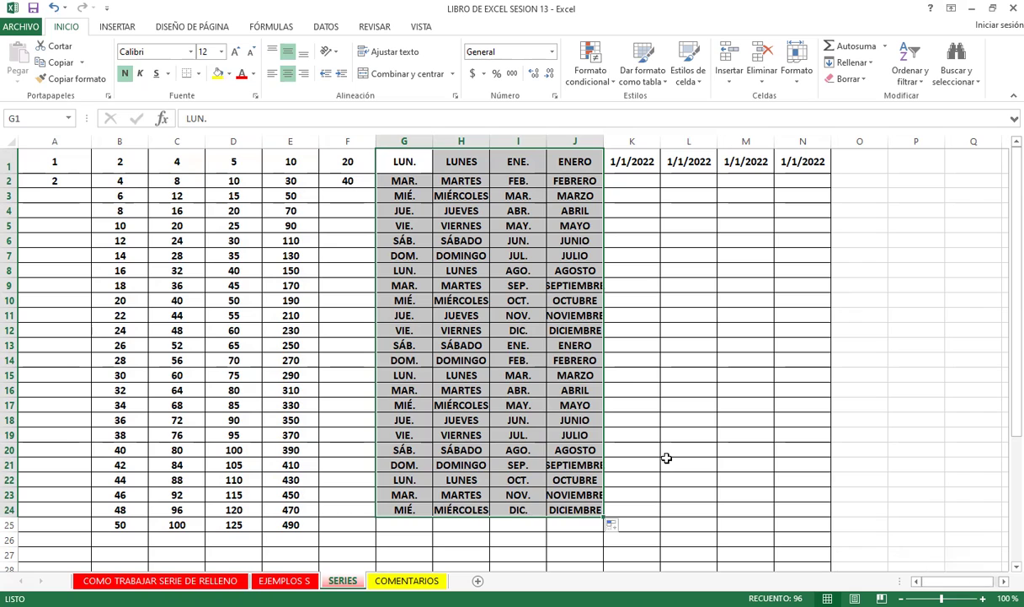
# Extend the 20, 40 series in column F to row 25, then select the 1/1/2022 dates in row 1
pyautogui.moveTo(57, 164); pyautogui.dragTo(62, 176)
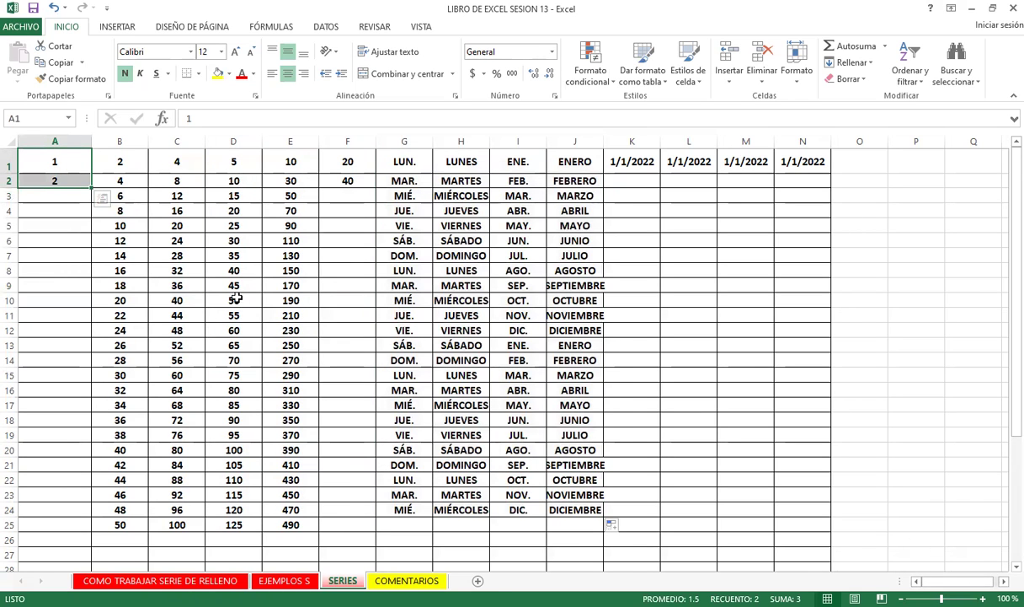
pyautogui.moveTo(343, 160)
pyautogui.mouseDown()
pyautogui.moveTo(354, 192)
pyautogui.moveTo(349, 530)
pyautogui.mouseUp()
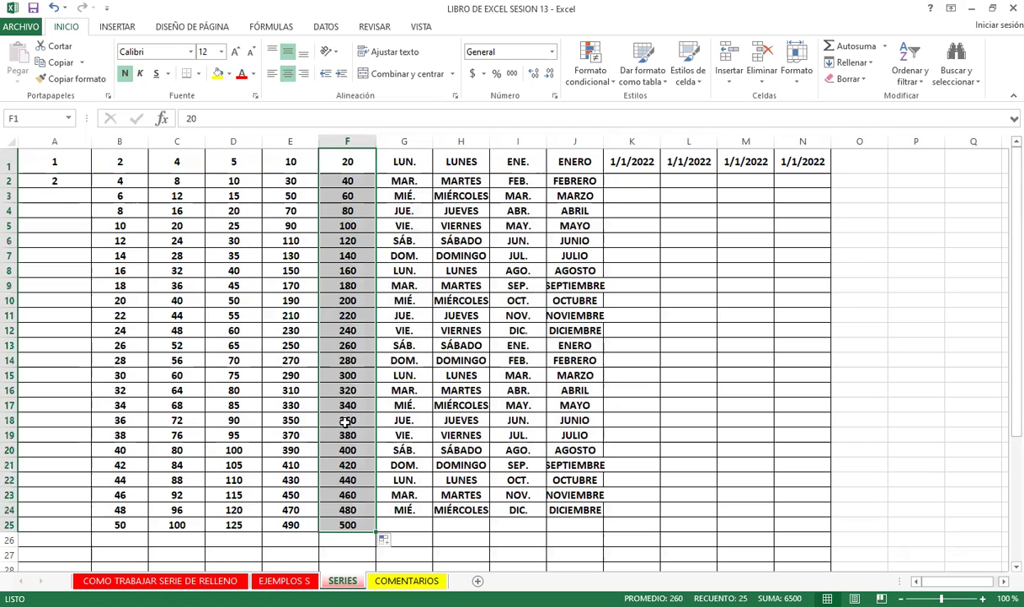
pyautogui.moveTo(632, 161); pyautogui.dragTo(745, 161)
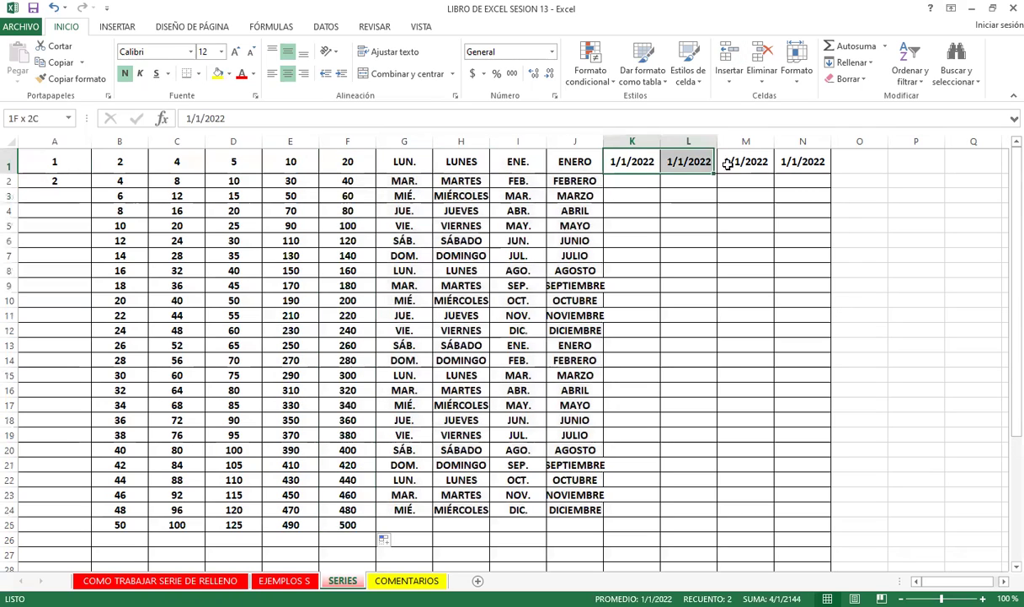
pyautogui.click(743, 163)
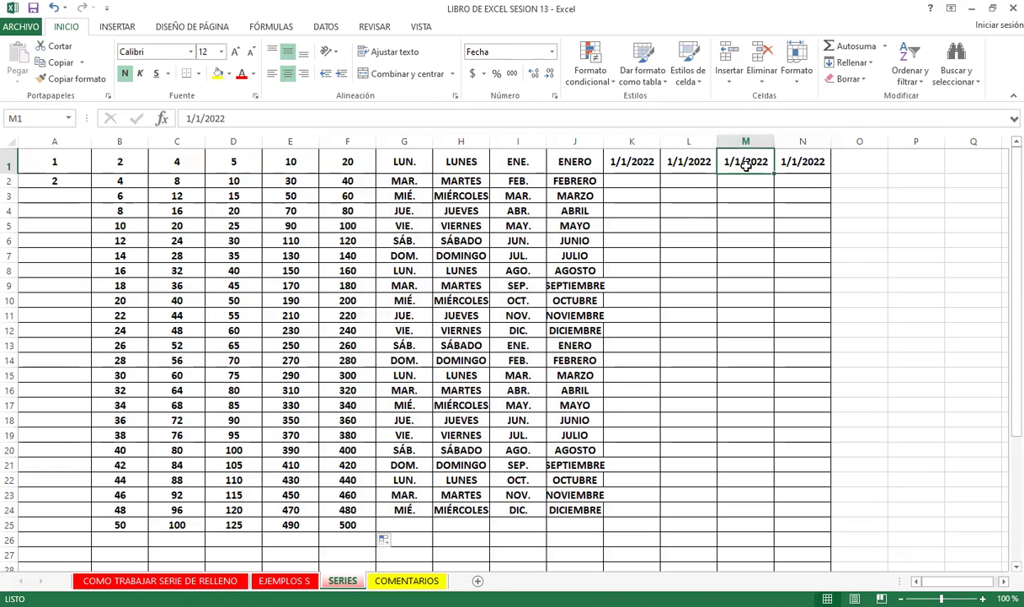
pyautogui.click(151, 197)
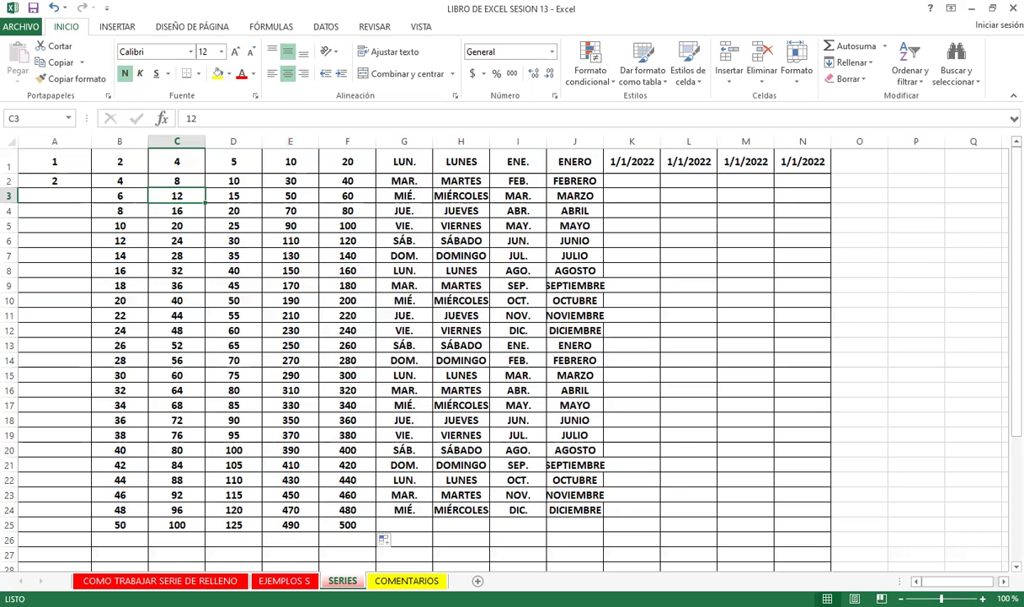
# Switch from the Excel workbook to the PowerPoint slideshow on slide 4
pyautogui.hotkey('alt', 'Tab')
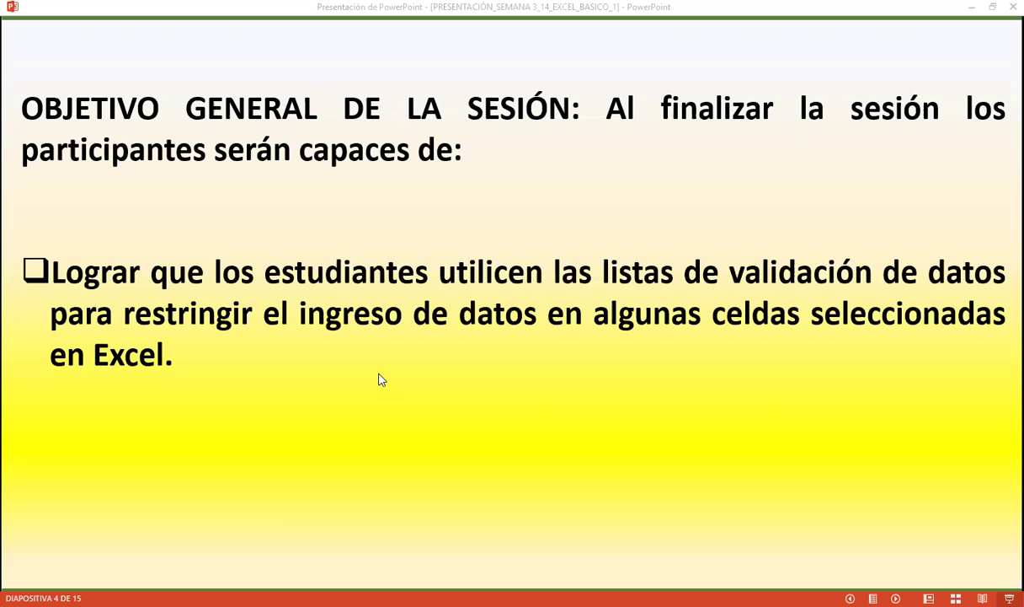
# Advance the slideshow past slide 5 to slide 6, which defines data validation
pyautogui.click(538, 410)
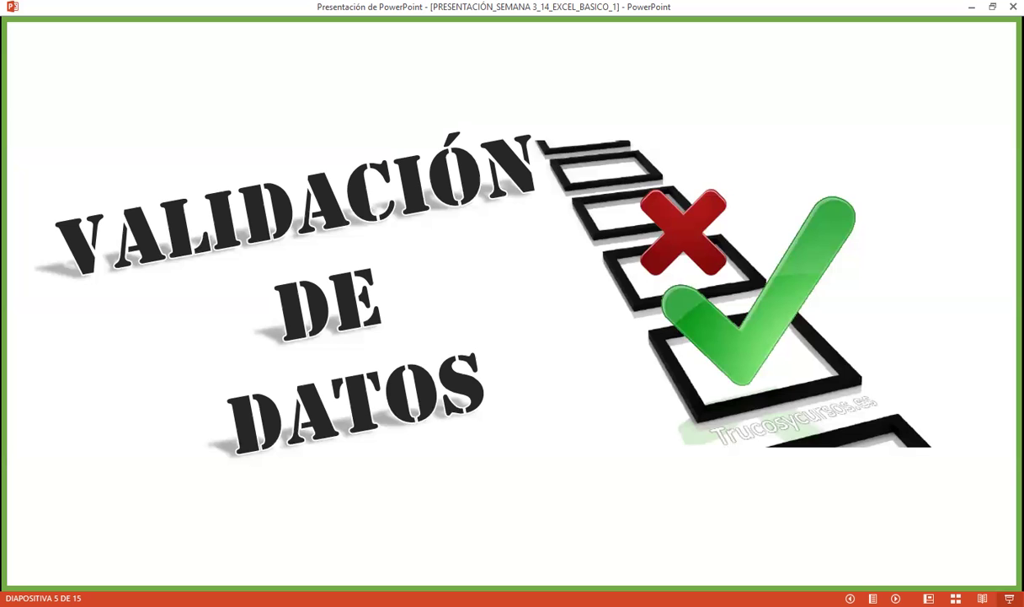
pyautogui.press('Right')
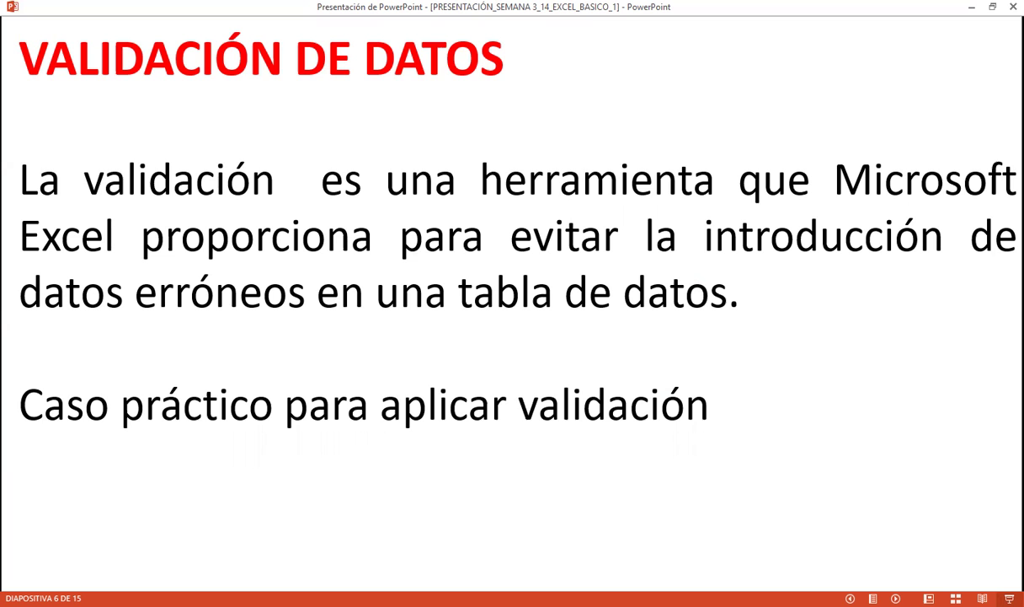
# Advance to slide 7, listing the steps to reach Data Validation and its three tabs
pyautogui.press('Right')
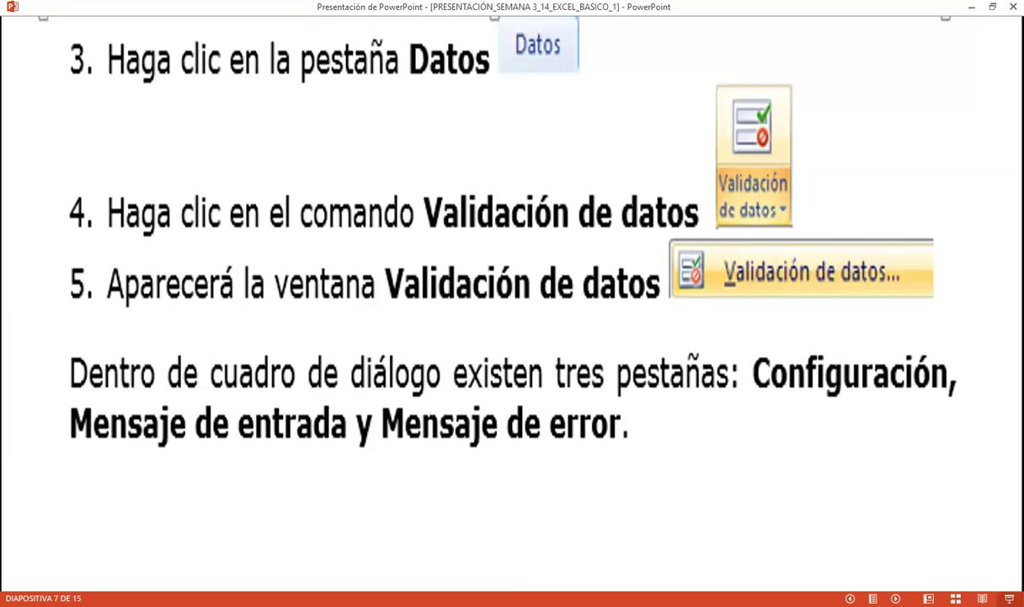
# Advance to slide 8, VALIDACION DE DATOS, with the sample sales table
pyautogui.press('Right')
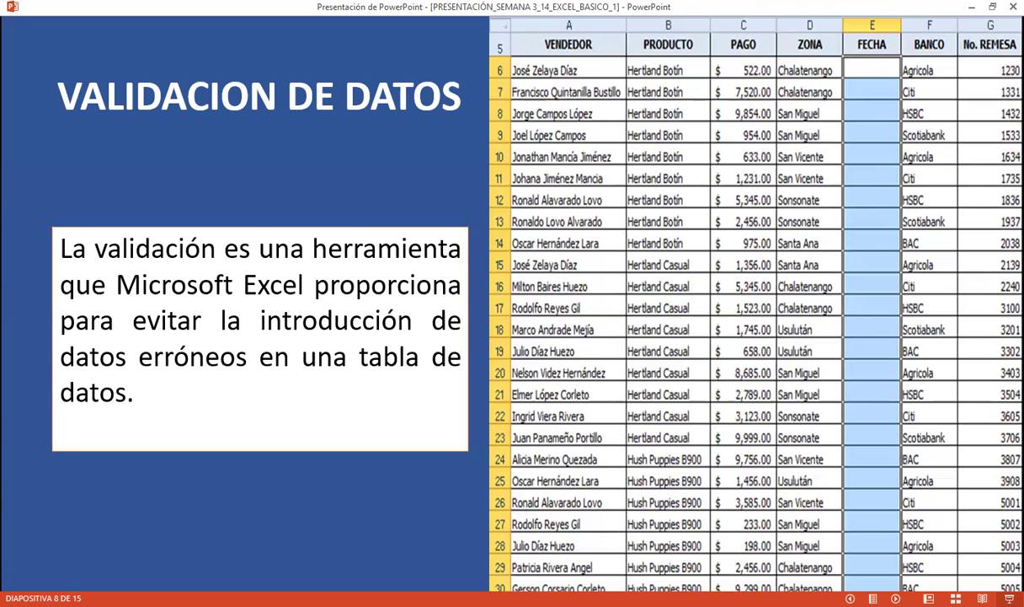
# Advance to slide 9, PROCEDIMIENTO, showing the validation window's settings
pyautogui.press('Right')
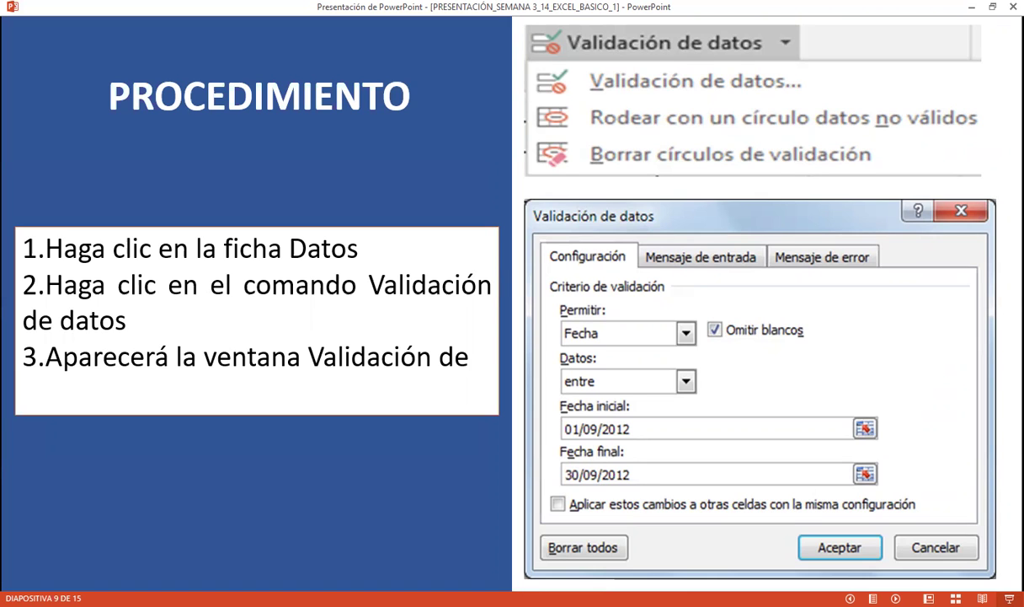
pyautogui.press('Right')
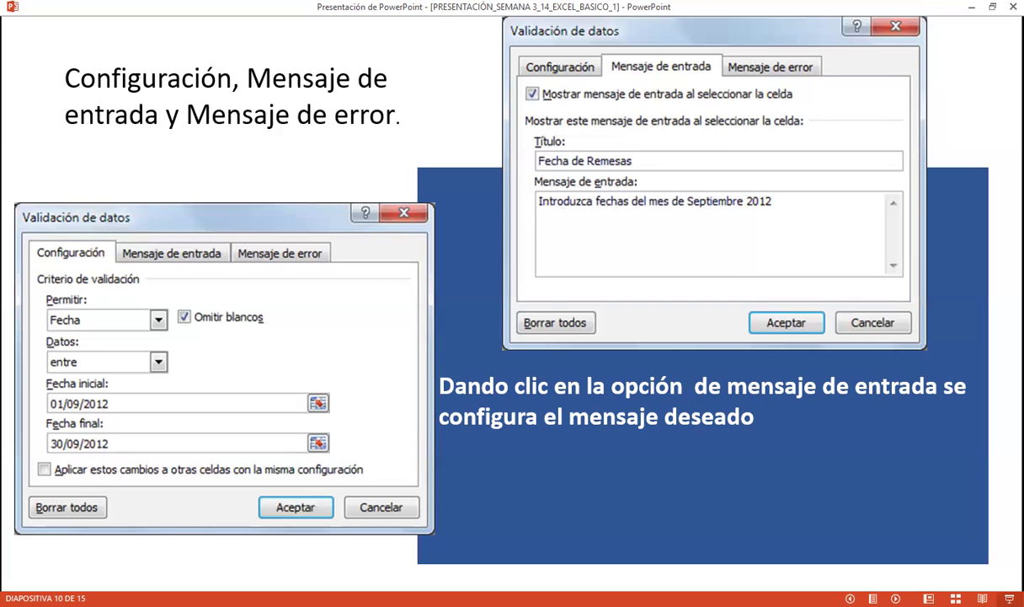
# Advance to slide 11, 'Tipos de errores.', before returning to Excel
pyautogui.press('Right')
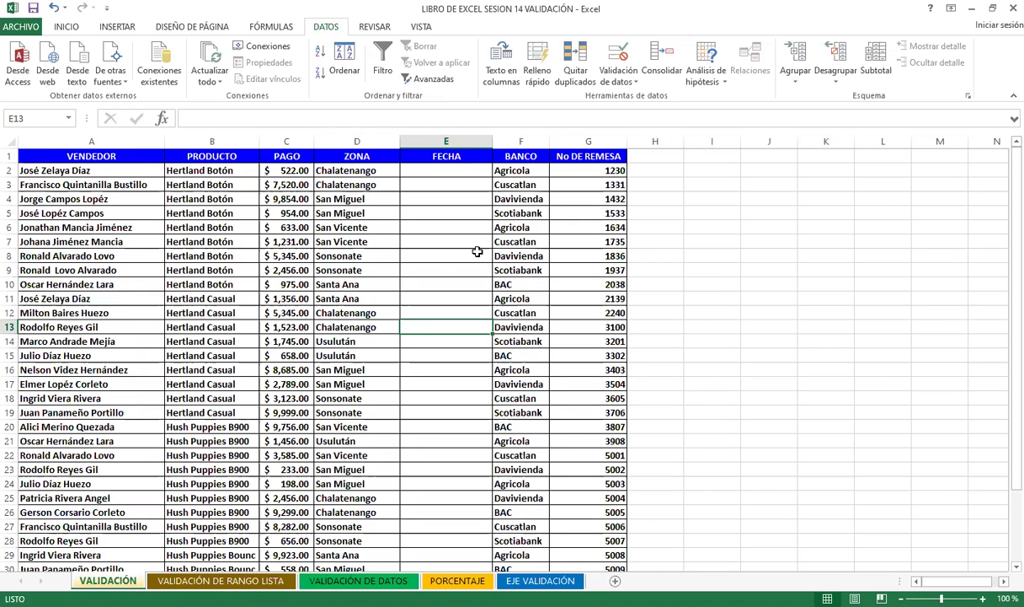
# Select the FECHA cells E2 through E33 and scroll to check the table's extent
pyautogui.click(454, 225)
pyautogui.moveTo(430, 170); pyautogui.dragTo(430, 551)
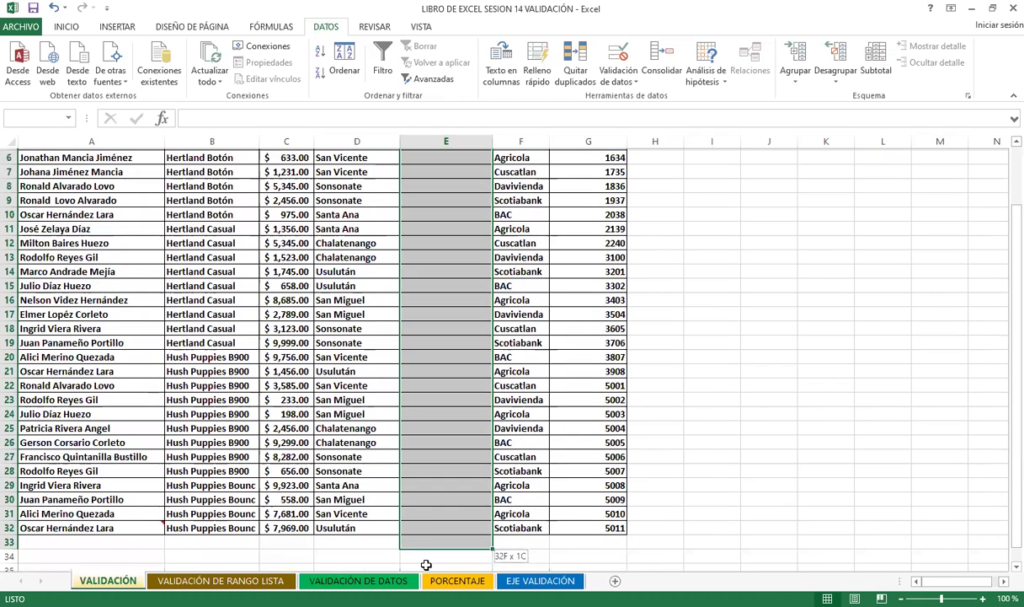
pyautogui.scroll(2, 407, 382)
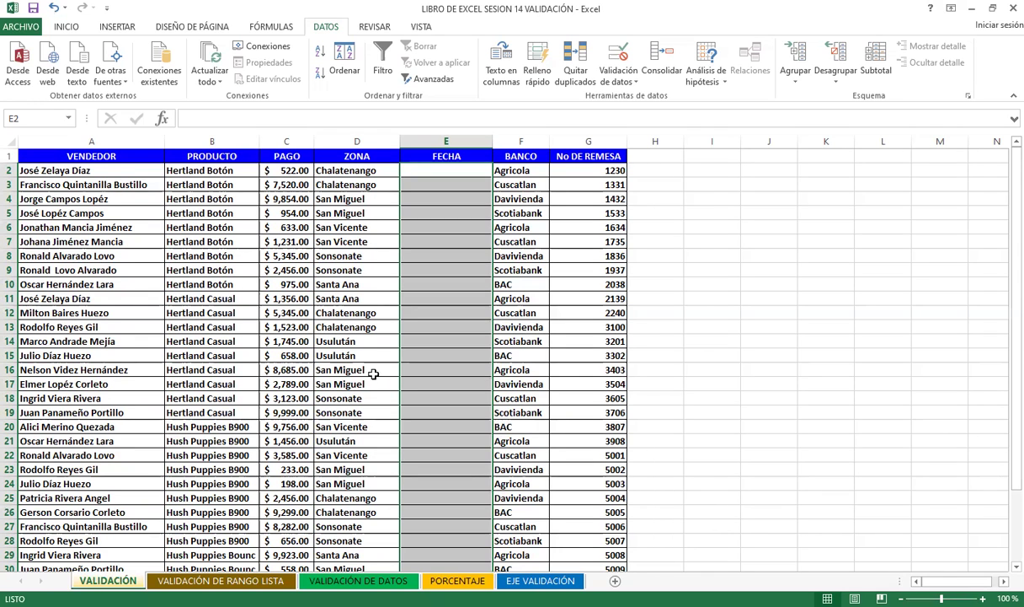
pyautogui.scroll(-4, 366, 369)
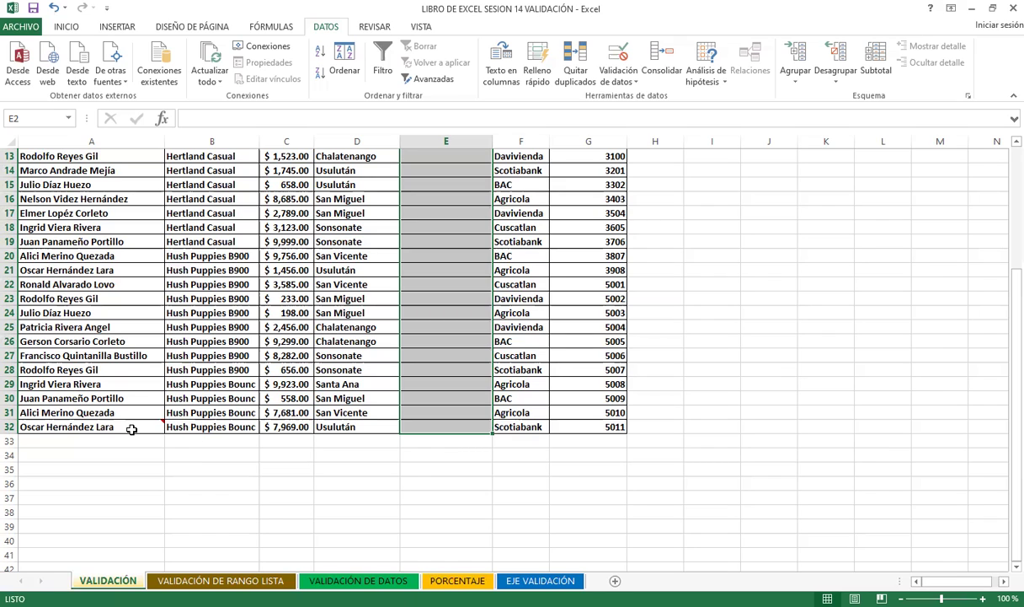
pyautogui.moveTo(131, 428)
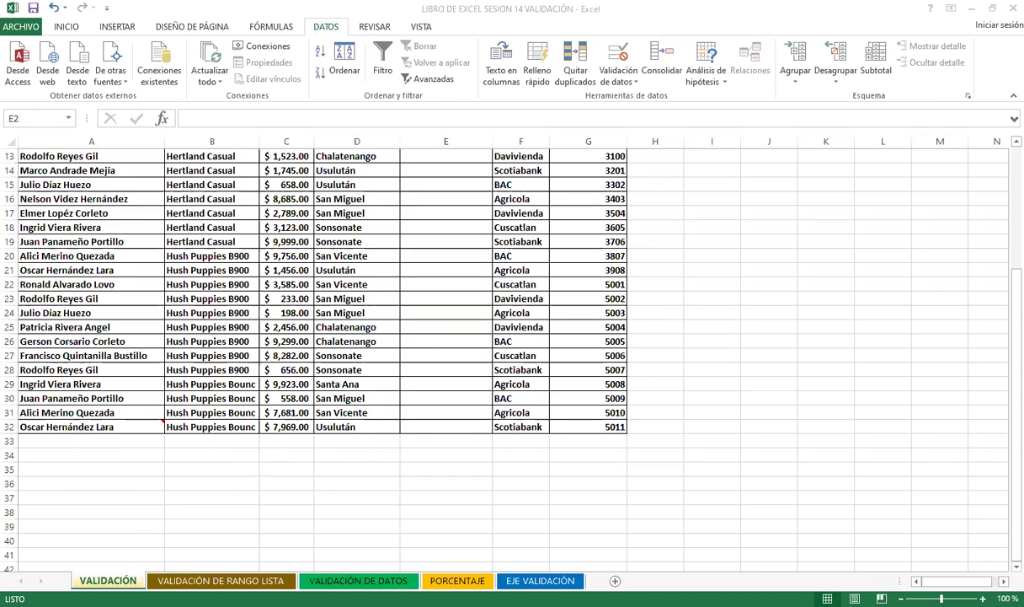
pyautogui.scroll(4, 409, 315)
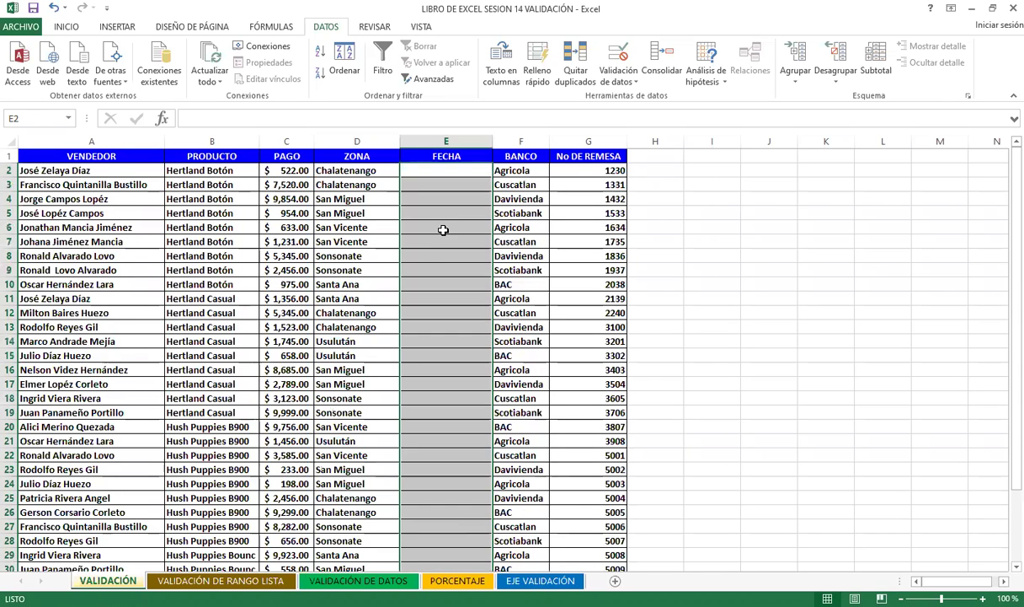
pyautogui.scroll(-4, 429, 253)
pyautogui.scroll(-3, 413, 275)
pyautogui.scroll(3, 418, 296)
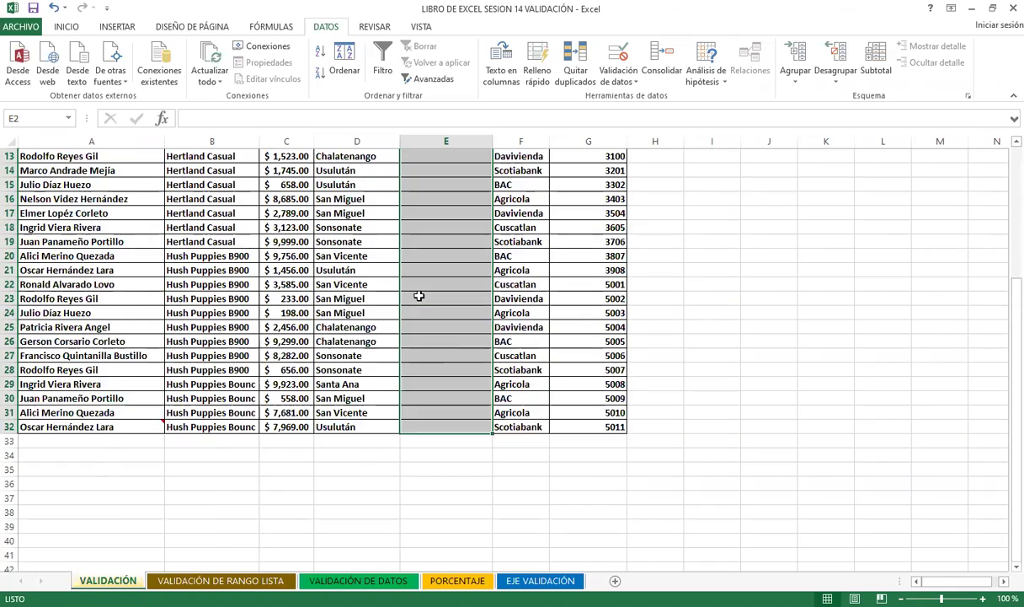
pyautogui.scroll(4, 419, 296)
# Drop an overlong column E selection and reselect exactly E2 through E33
pyautogui.moveTo(428, 166)
pyautogui.mouseDown()
pyautogui.moveTo(445, 543)
pyautogui.moveTo(419, 327)
pyautogui.mouseUp()
pyautogui.scroll(-20, 419, 327)
pyautogui.scroll(10, 416, 320)
pyautogui.scroll(11, 417, 320)
pyautogui.scroll(5, 417, 321)
pyautogui.scroll(7, 417, 320)
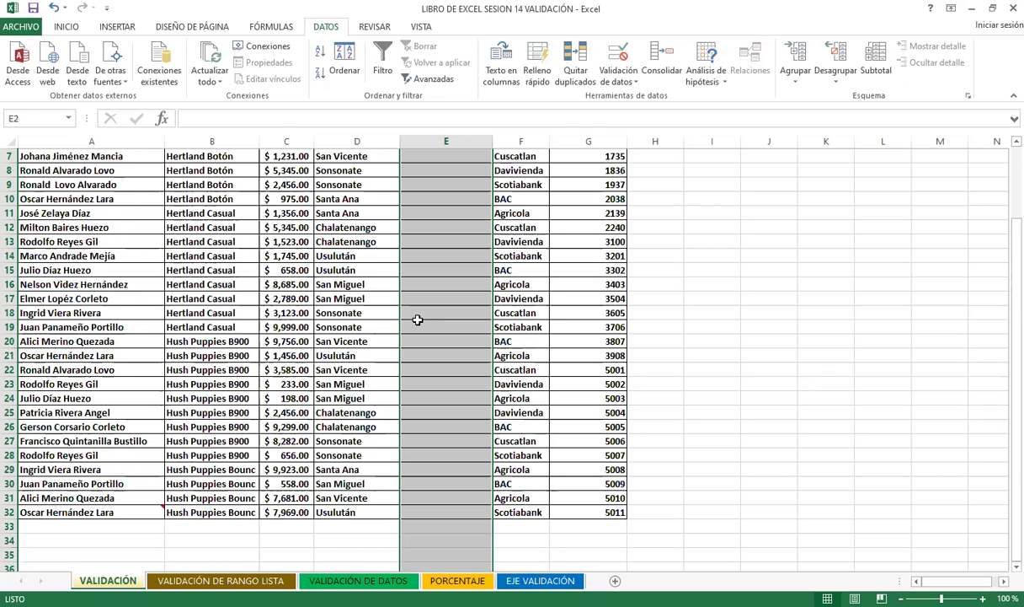
pyautogui.click(417, 317)
pyautogui.scroll(2, 417, 319)
pyautogui.moveTo(439, 166)
pyautogui.mouseDown()
pyautogui.moveTo(441, 559)
pyautogui.moveTo(442, 523)
pyautogui.mouseUp()
pyautogui.scroll(2, 442, 259)
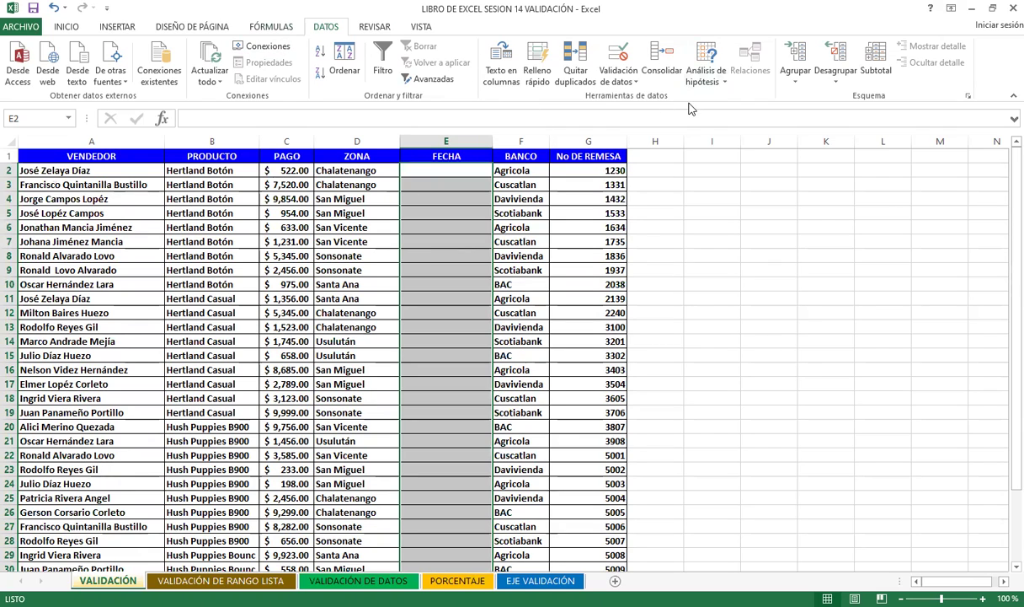
# Bring up Validación de datos for the FECHA cells, move it right, and list the Permitir types
pyautogui.click(634, 81)
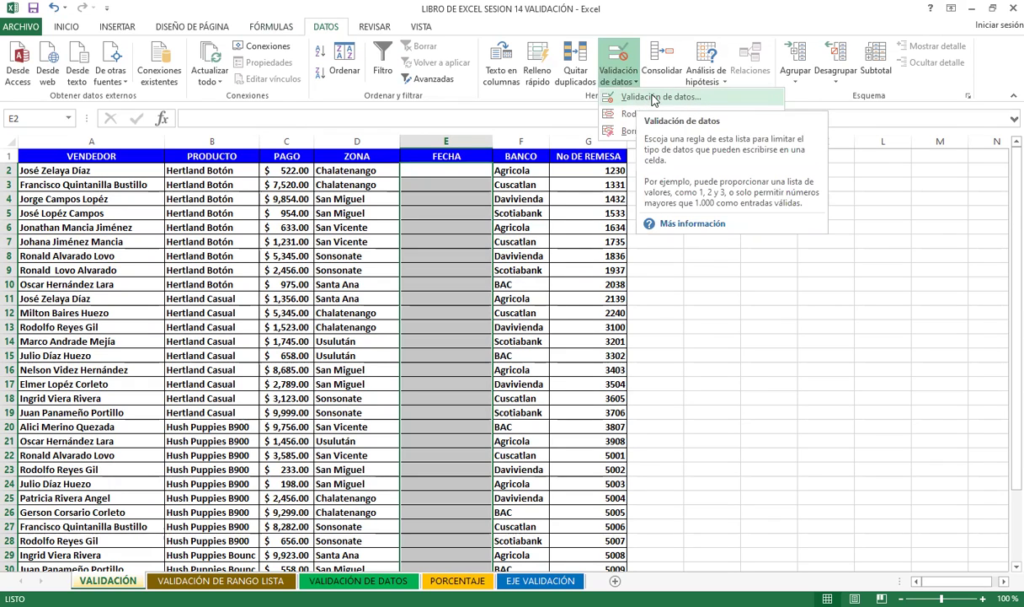
pyautogui.click(620, 53)
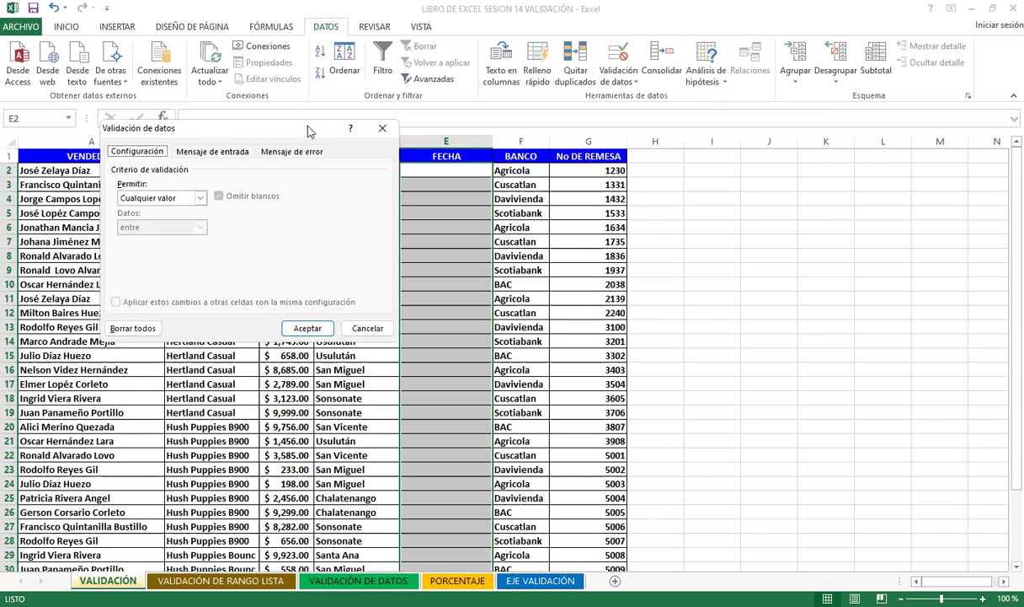
pyautogui.moveTo(293, 123); pyautogui.dragTo(570, 143)
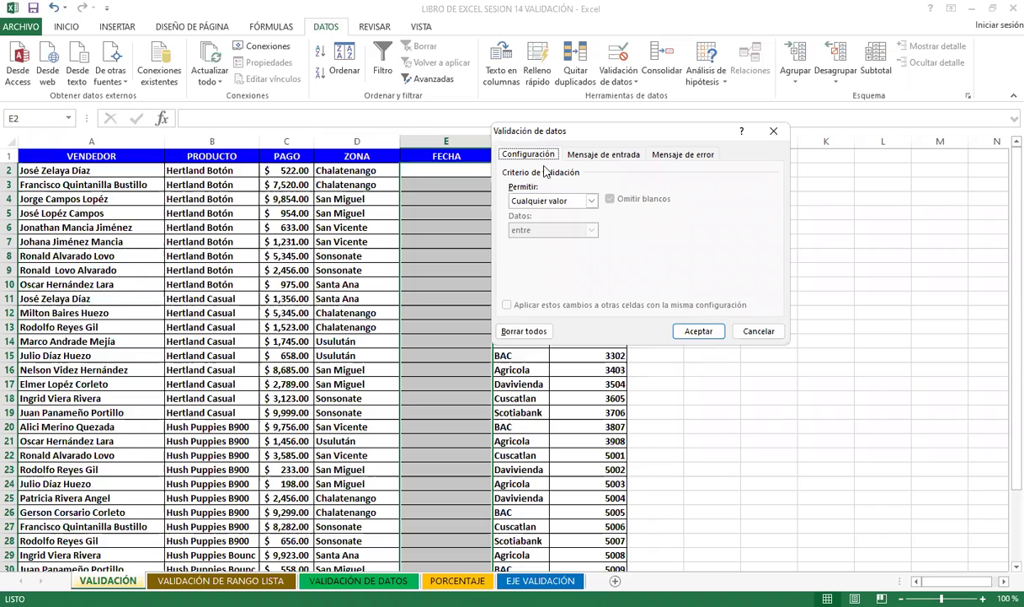
pyautogui.click(592, 203)
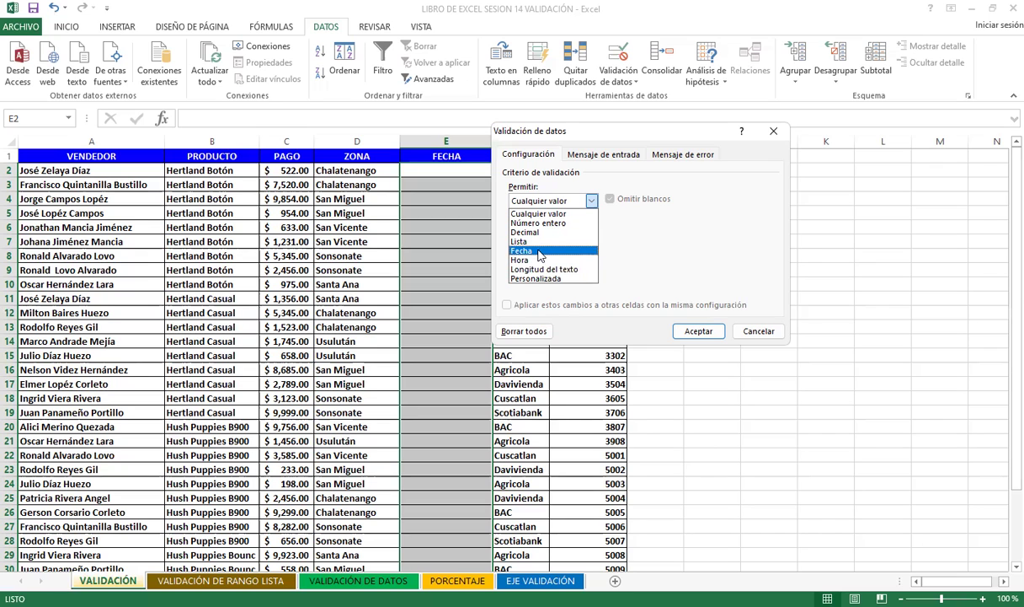
# Allow only dates from 1/9/2022 to 30/9/2022 in the FECHA cells, then select E2 to test
pyautogui.click(540, 252)
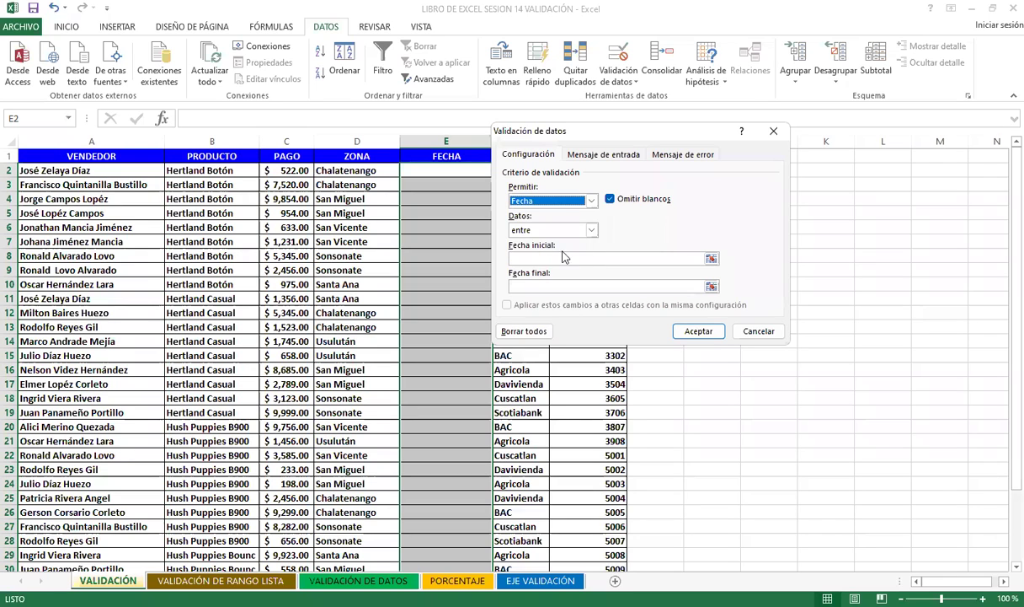
pyautogui.click(535, 258)
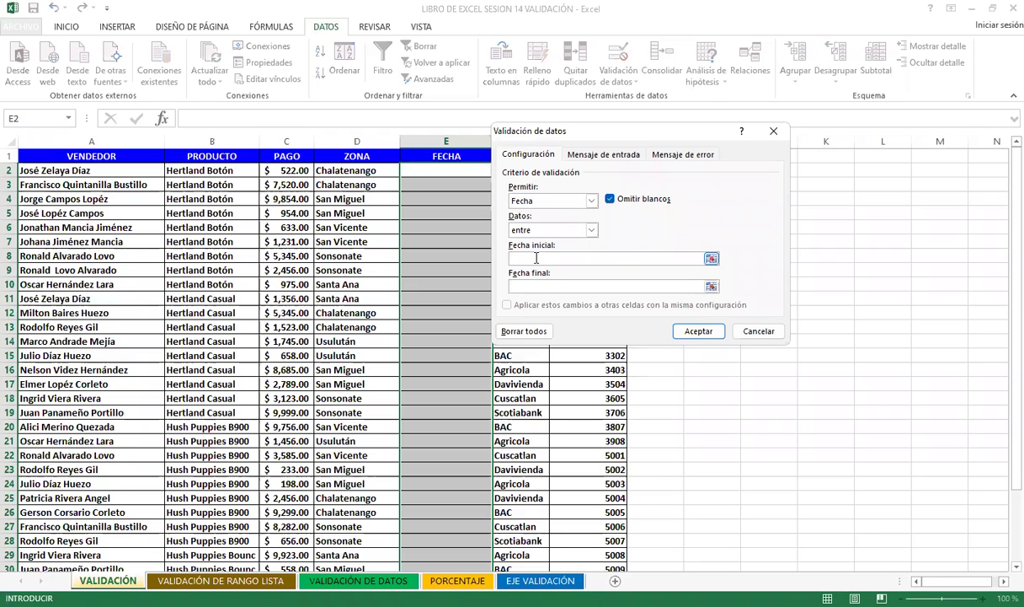
pyautogui.write('1/9/2022')
pyautogui.click(524, 285)
pyautogui.write('30/')
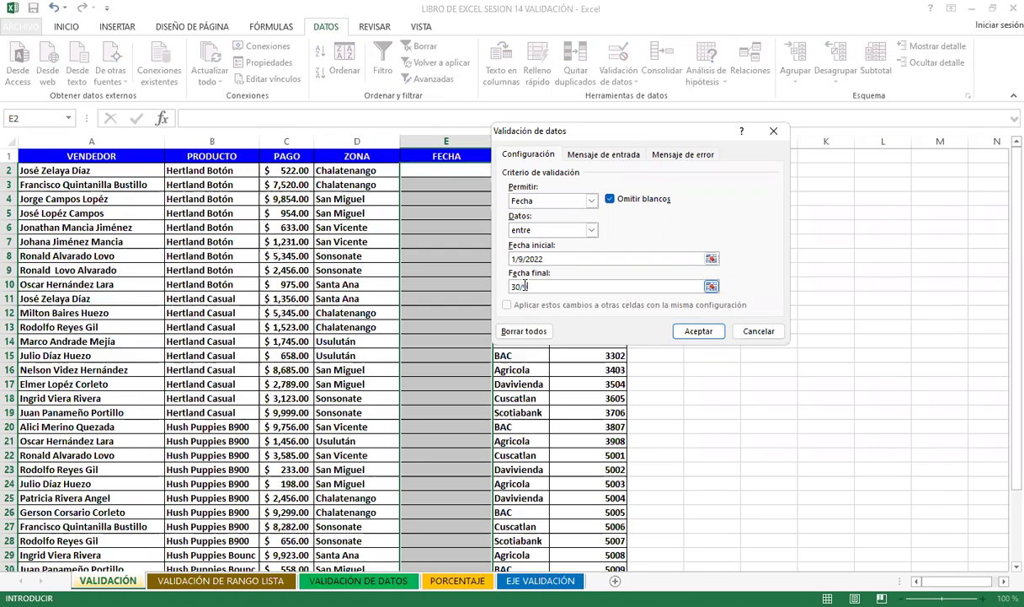
pyautogui.write('9/2022')
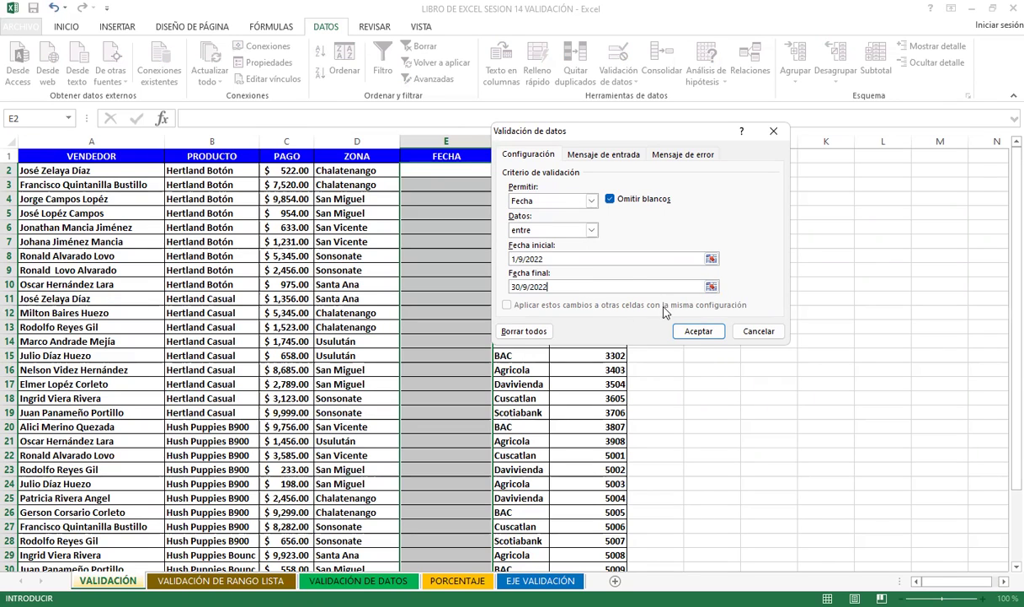
pyautogui.click(697, 331)
pyautogui.click(445, 173)
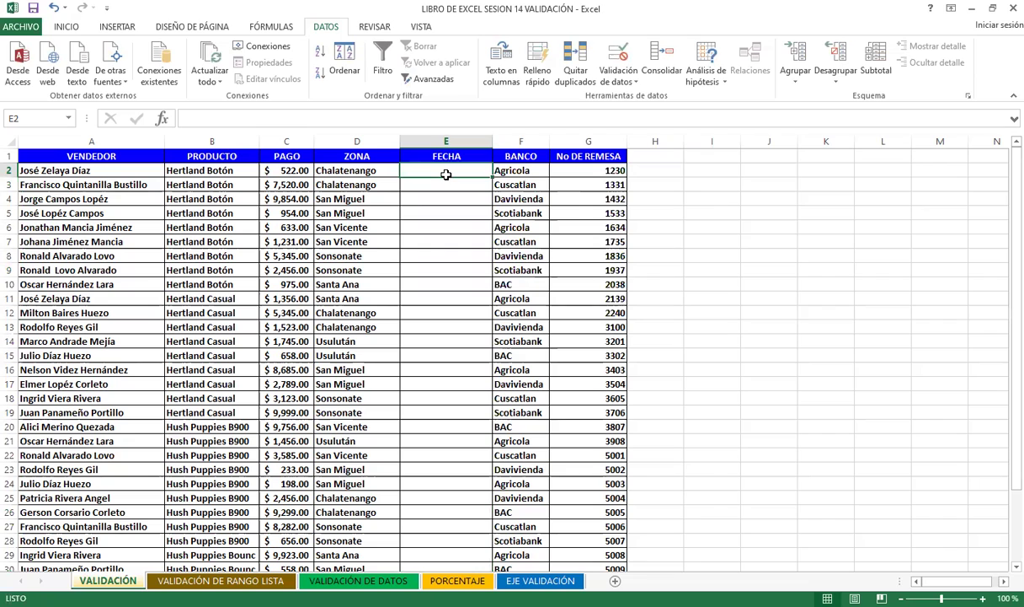
pyautogui.write('1/')
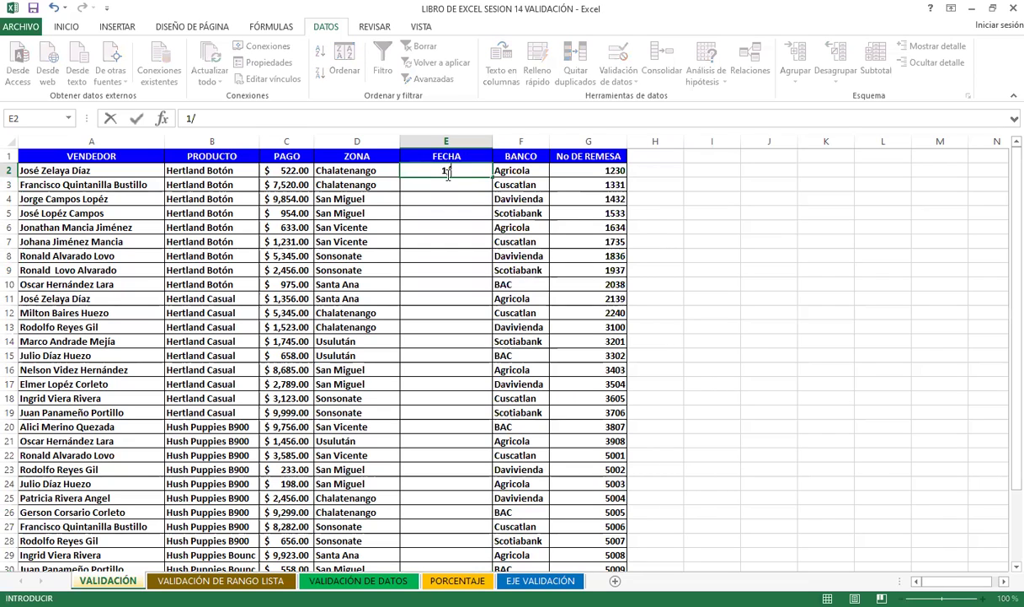
pyautogui.write('9/2022')
pyautogui.press('Return')
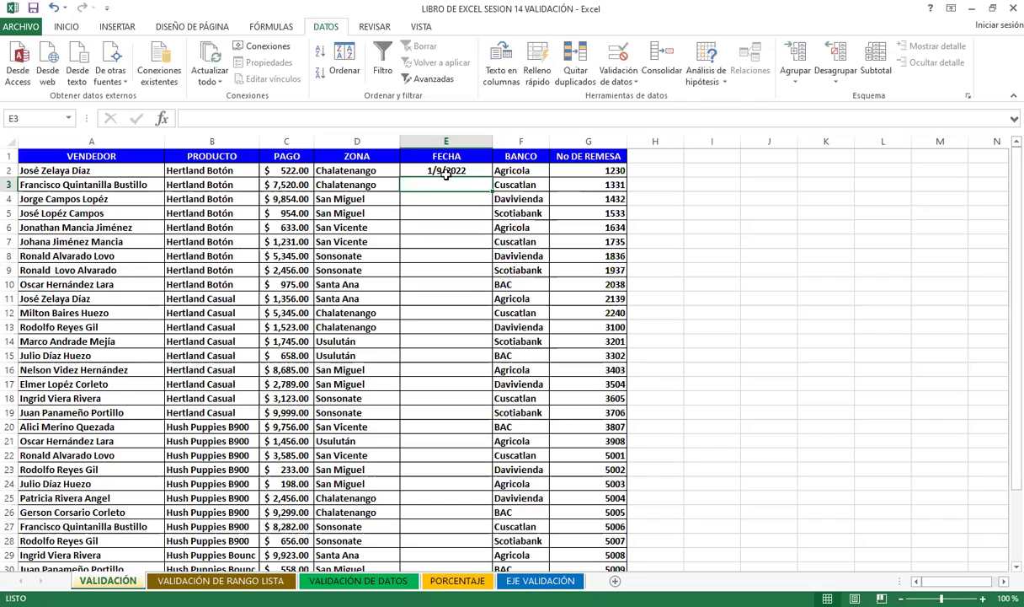
pyautogui.write('2/10/')
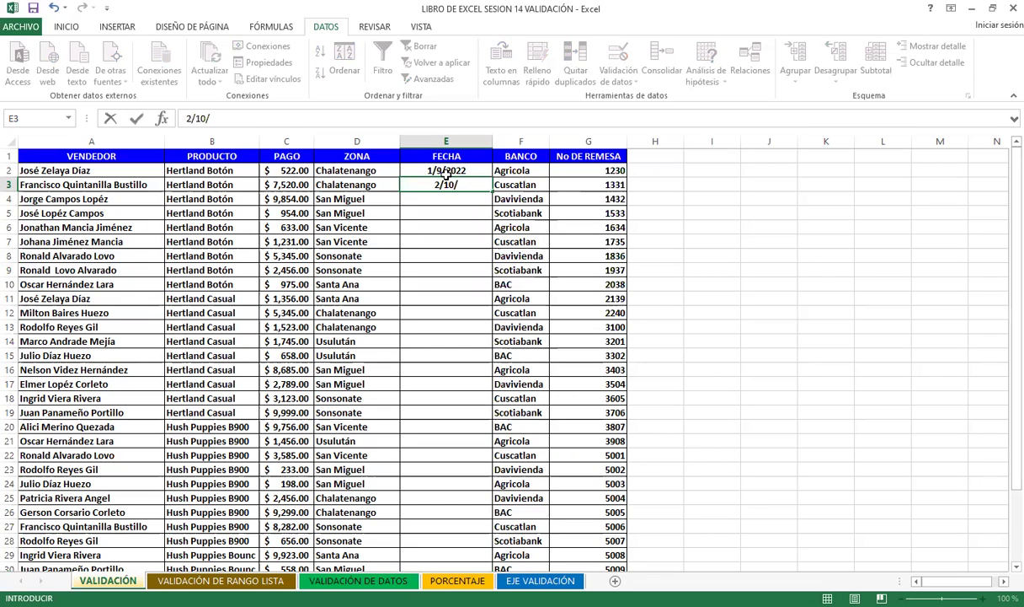
pyautogui.write('2022')
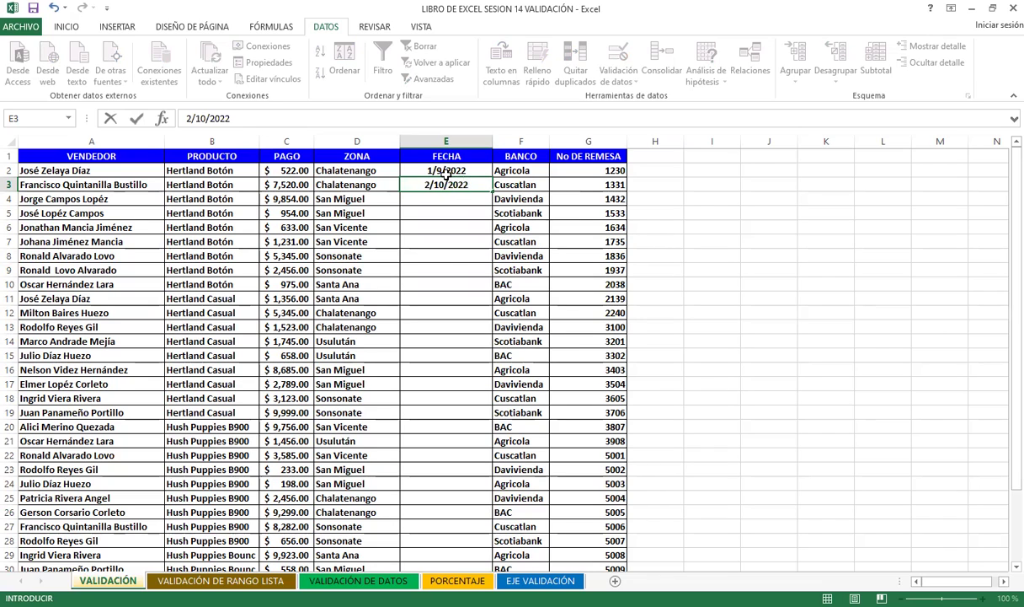
pyautogui.press('Return')
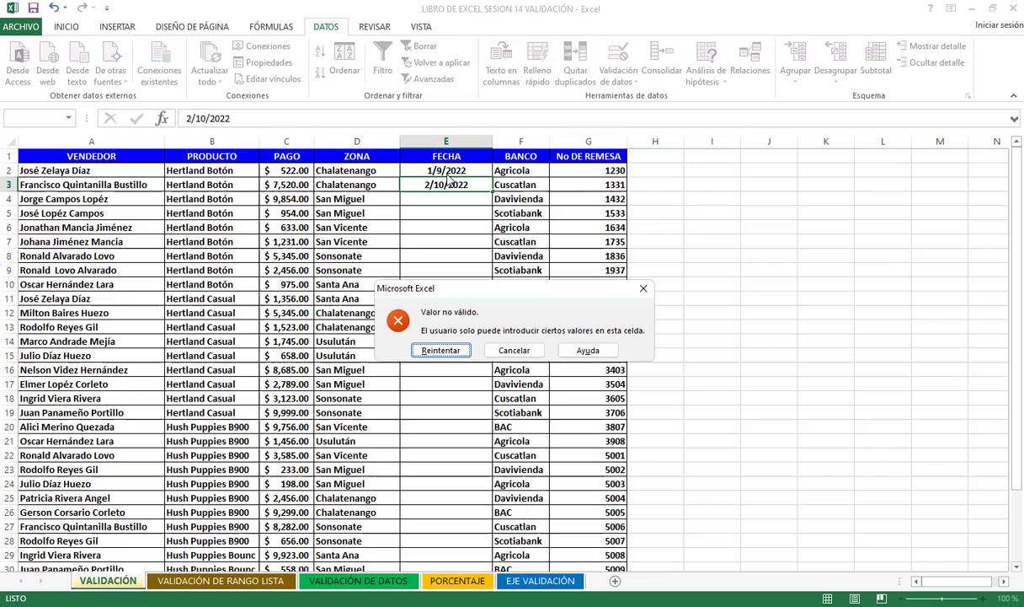
pyautogui.click(515, 349)
pyautogui.click(421, 171)
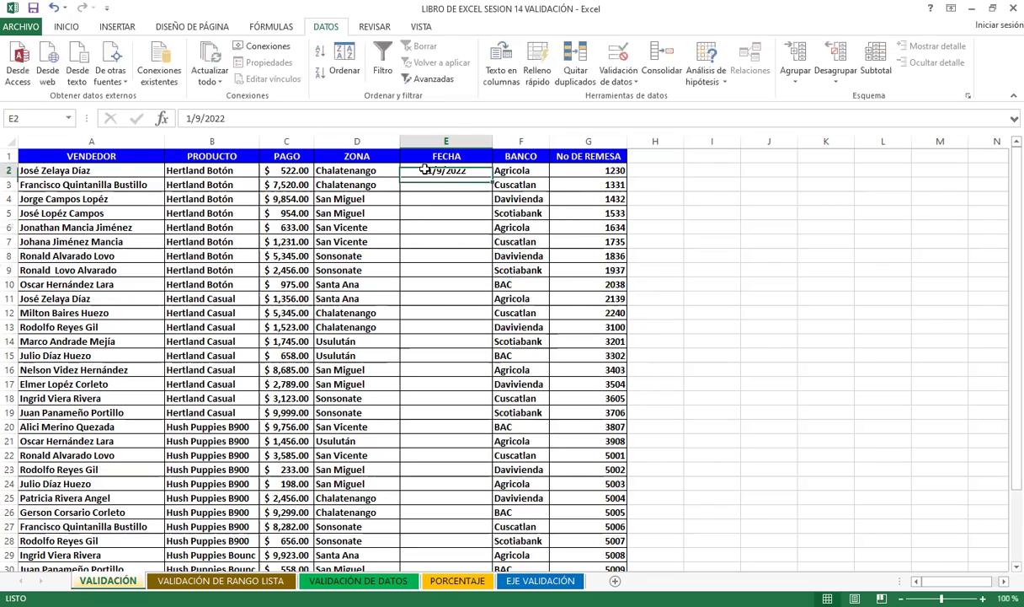
pyautogui.press('Delete')
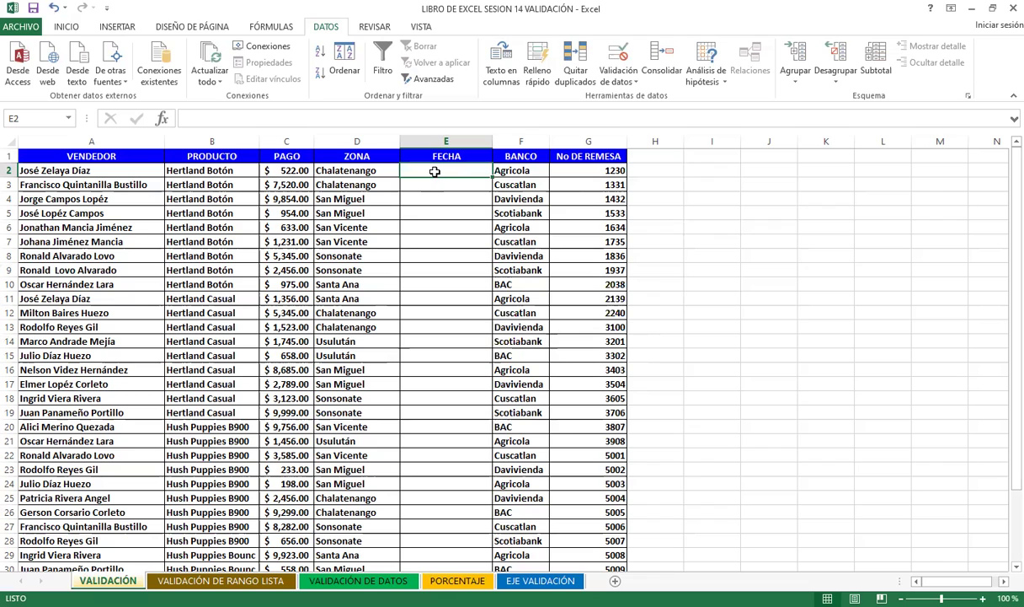
# Reselect E2:E32 and reopen its validation rule of dates 1/9/2022 to 30/9/2022
pyautogui.click(619, 53)
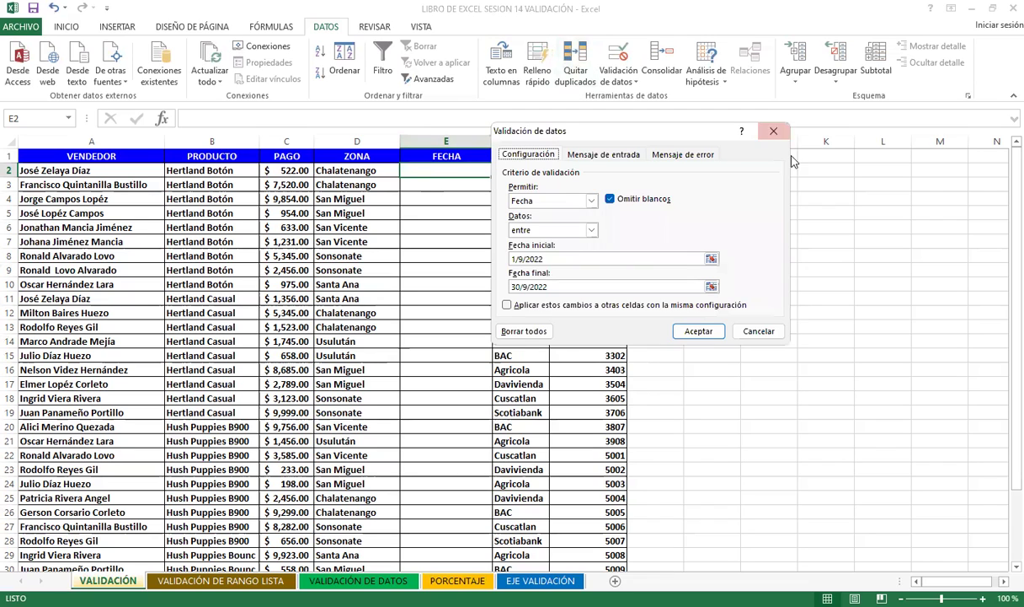
pyautogui.click(780, 135)
pyautogui.moveTo(446, 170)
pyautogui.mouseDown()
pyautogui.moveTo(445, 555)
pyautogui.moveTo(436, 531)
pyautogui.mouseUp()
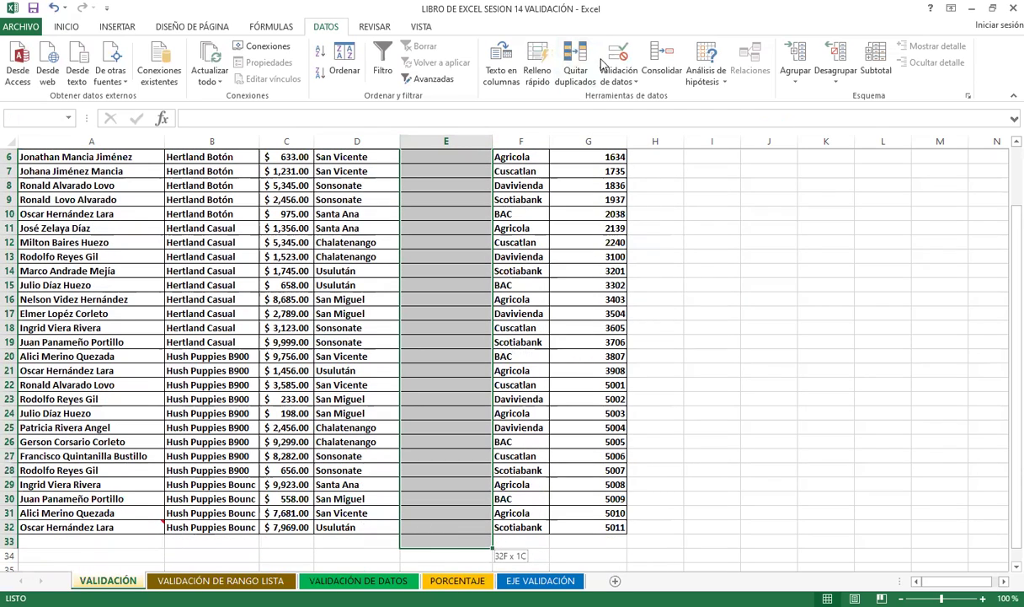
pyautogui.click(619, 67)
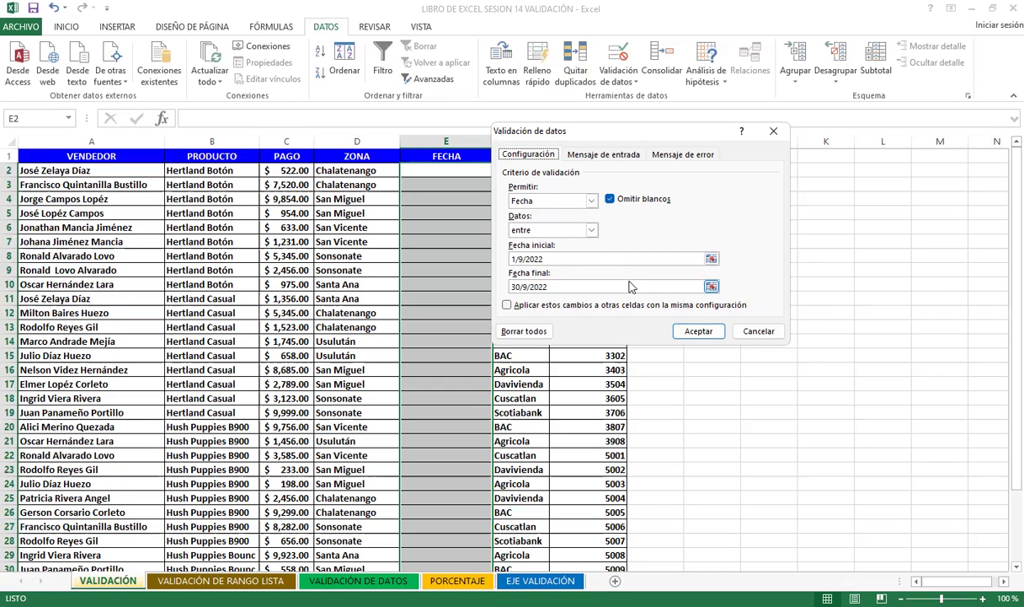
# Add input message 'Fecha de remesas': 'Introduzca fechas del mes de septiembre 2022' to FECHA cells
pyautogui.click(595, 156)
pyautogui.click(520, 220)
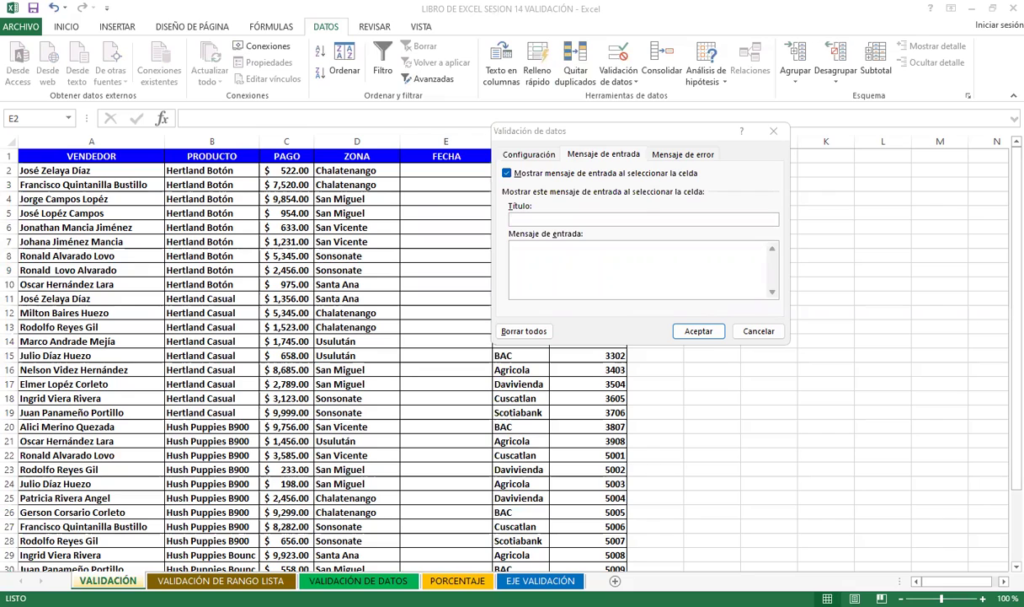
pyautogui.click(566, 222)
pyautogui.write('Fecha de remesas')
pyautogui.click(539, 263)
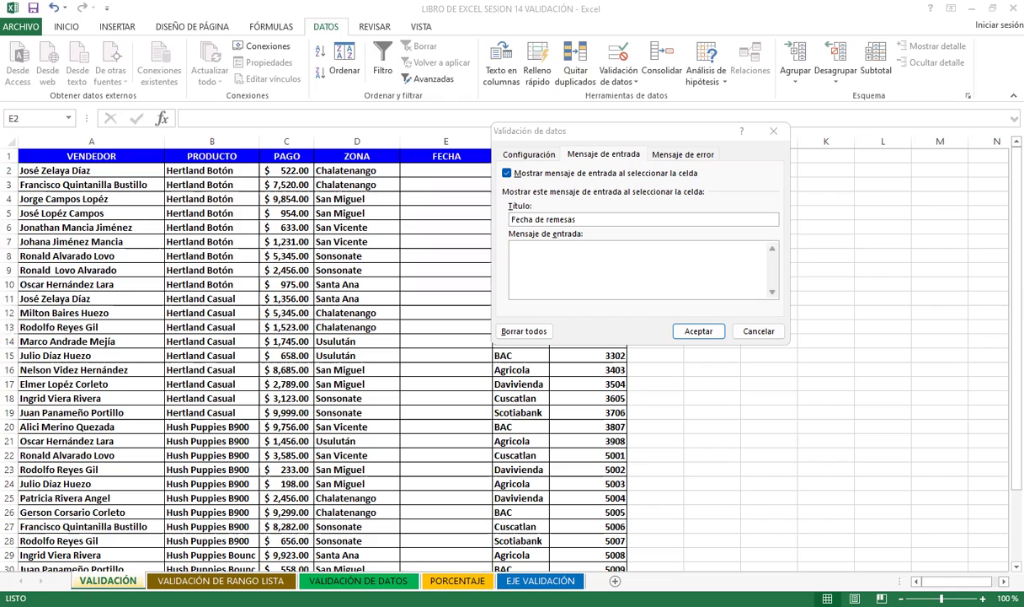
pyautogui.click(673, 246)
pyautogui.write('Introduzca fechas del mes de septiembre 2013')
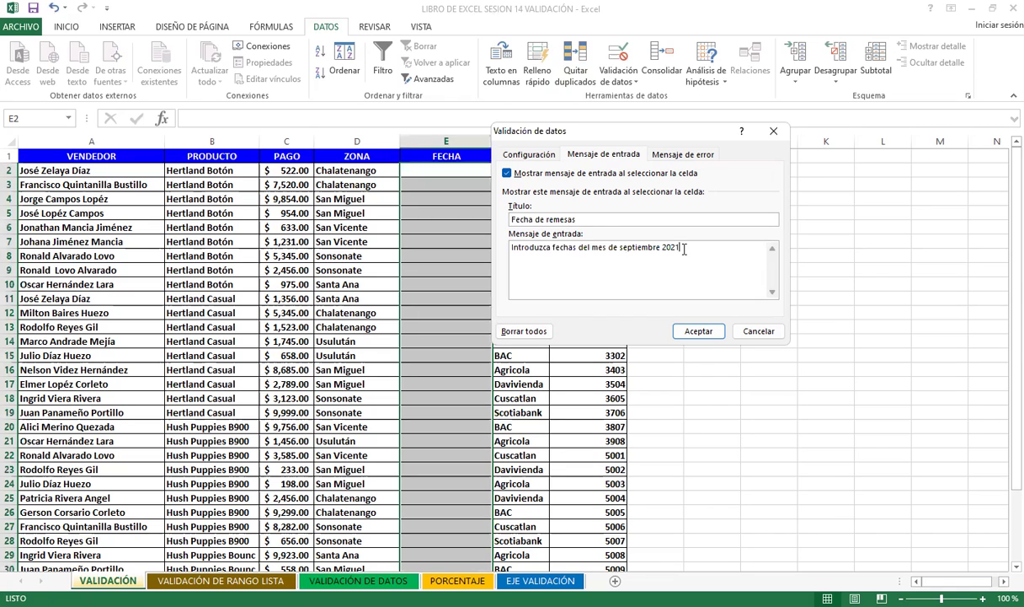
pyautogui.press('BackSpace')
pyautogui.write('2')
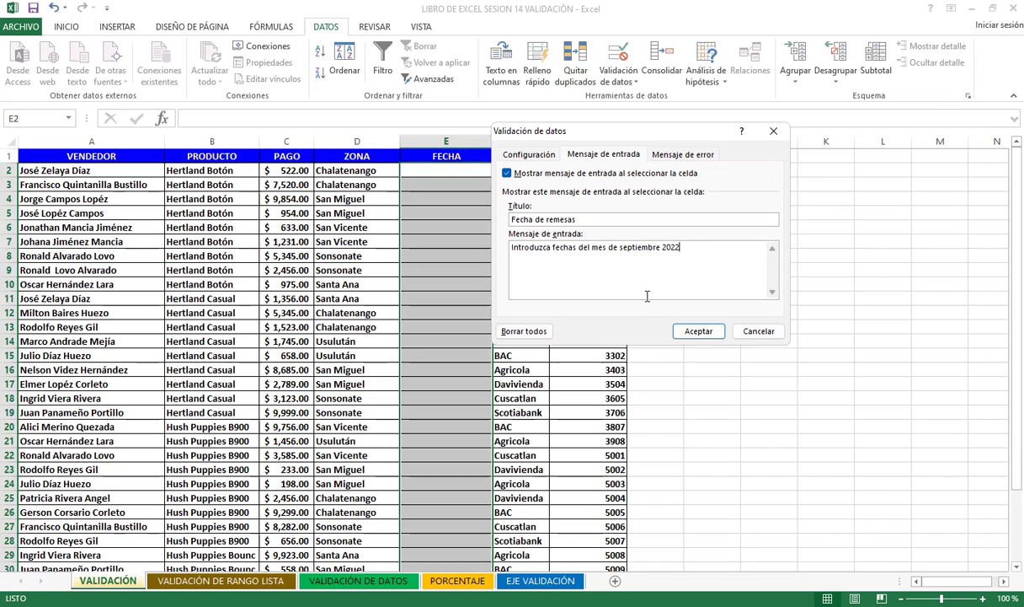
pyautogui.click(698, 330)
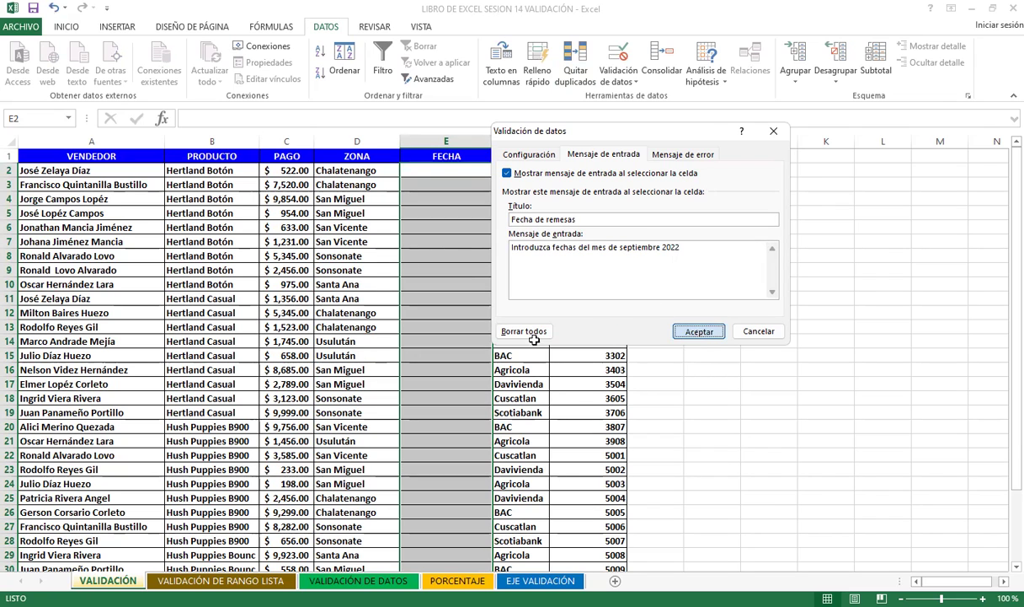
pyautogui.click(358, 284)
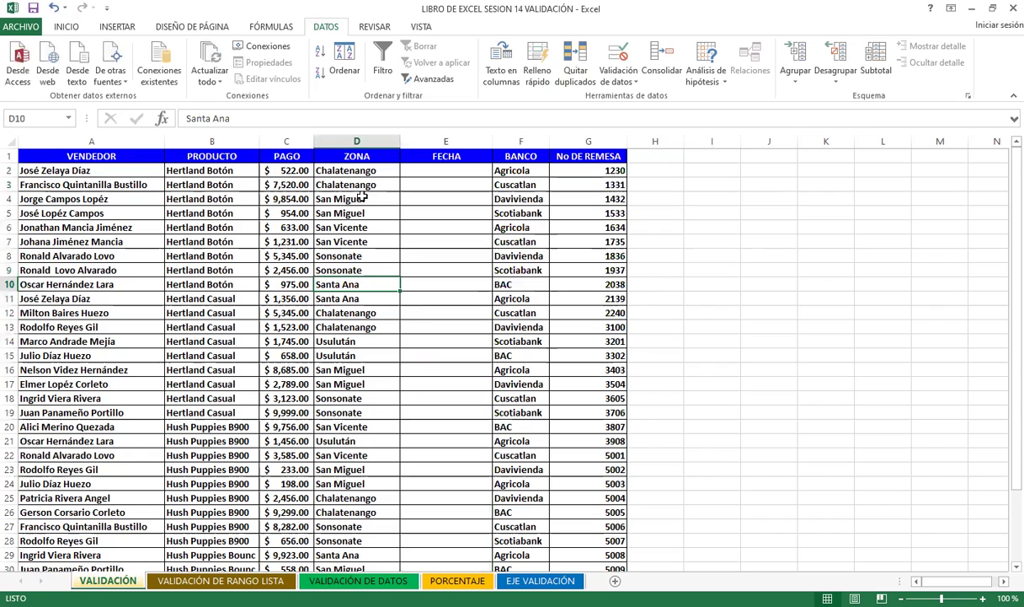
# Check that the input message appears on several FECHA cells in column E
pyautogui.click(429, 170)
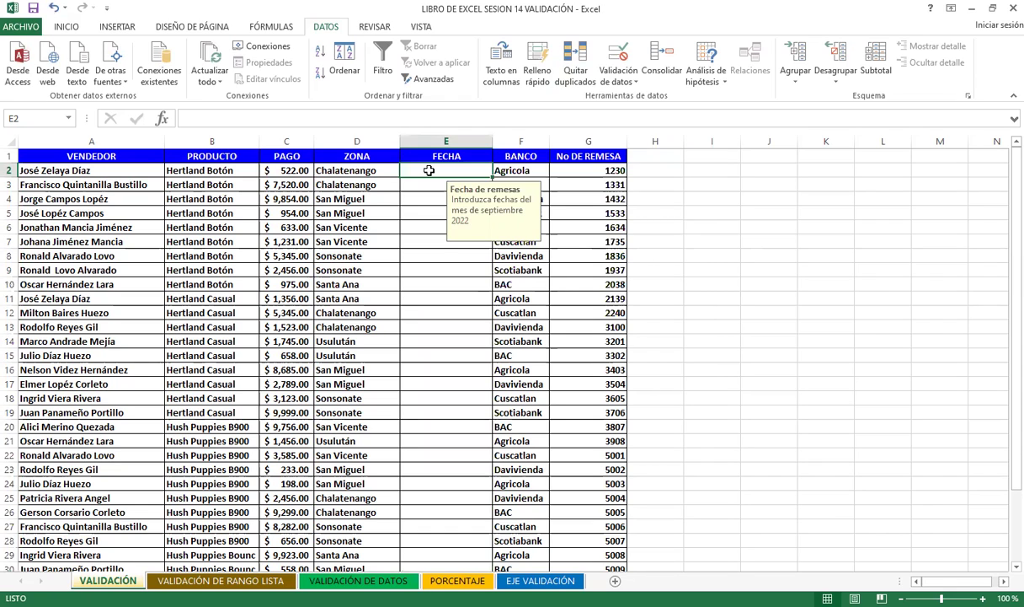
pyautogui.click(447, 253)
pyautogui.click(441, 231)
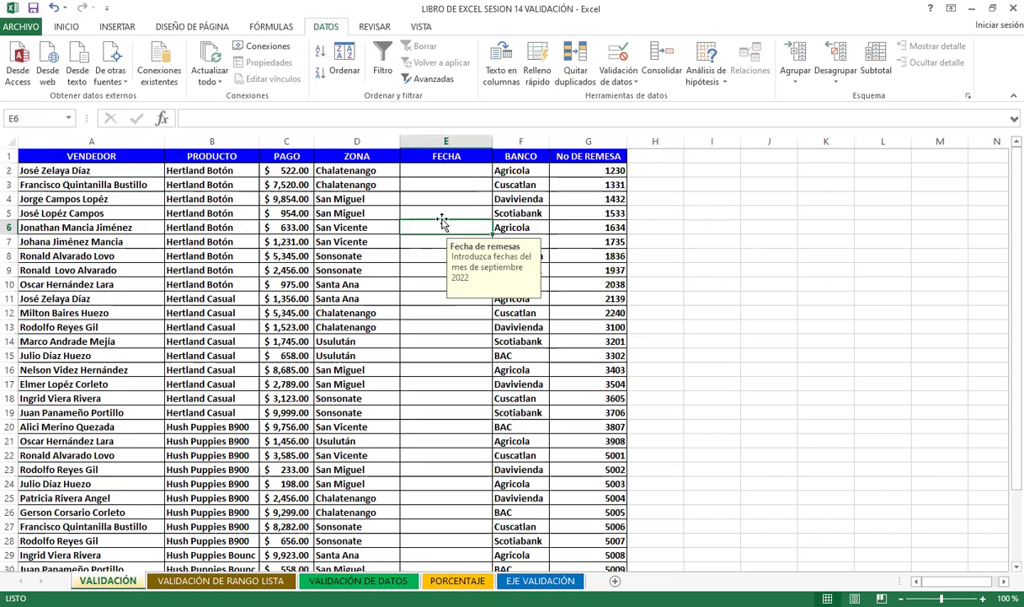
pyautogui.click(433, 212)
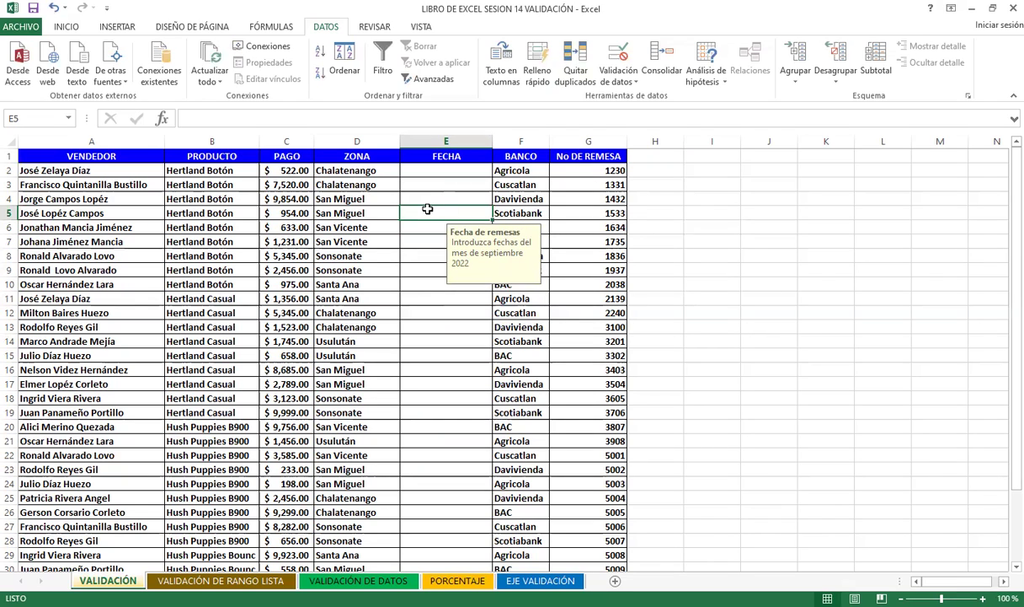
pyautogui.click(426, 194)
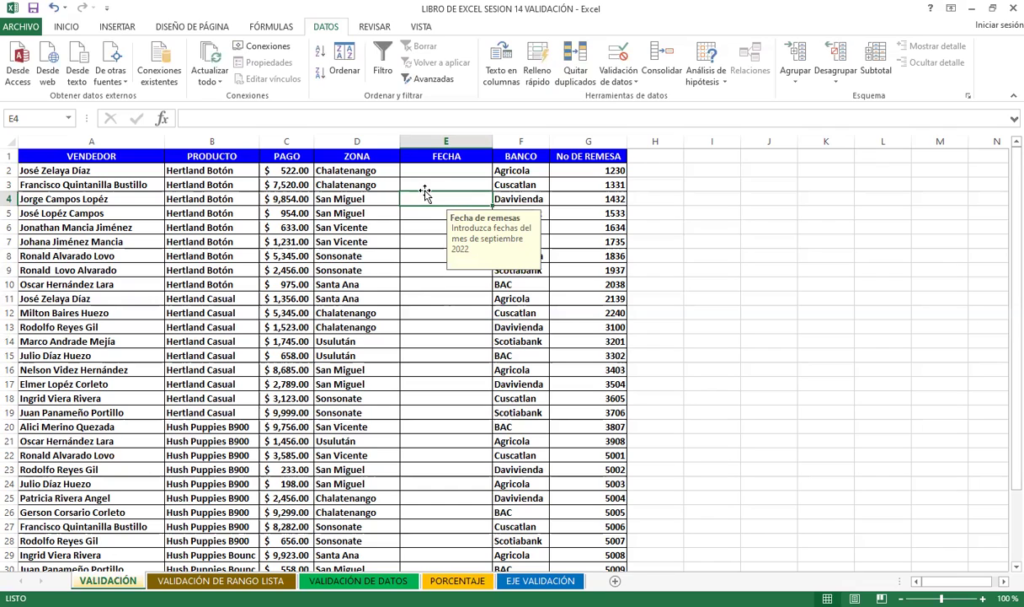
pyautogui.click(427, 184)
# Test 2/2/2023 in E2, which is rejected as an invalid value
pyautogui.click(437, 170)
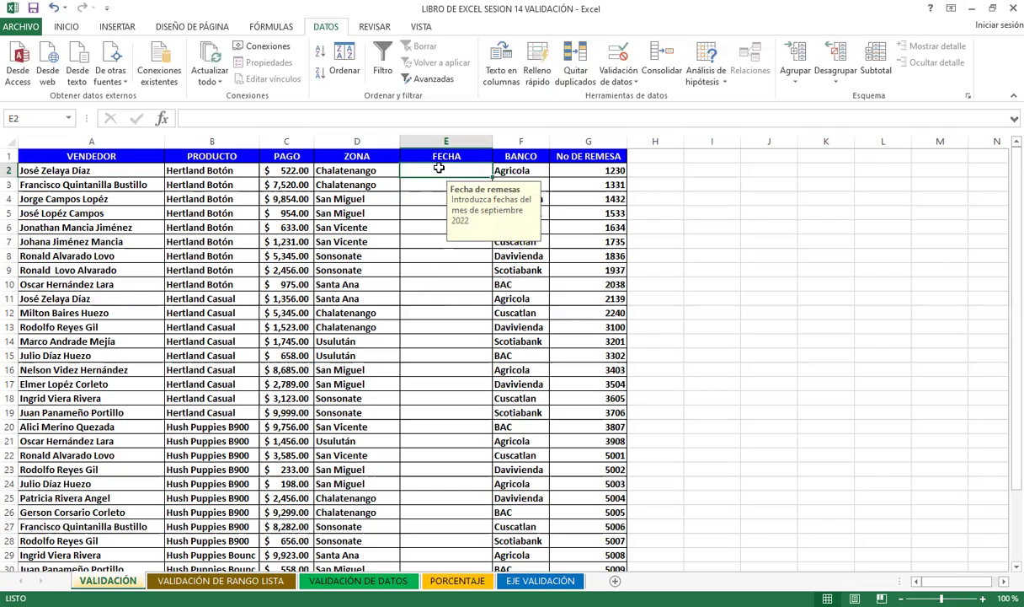
pyautogui.write('2/2/2023')
pyautogui.press('Return')
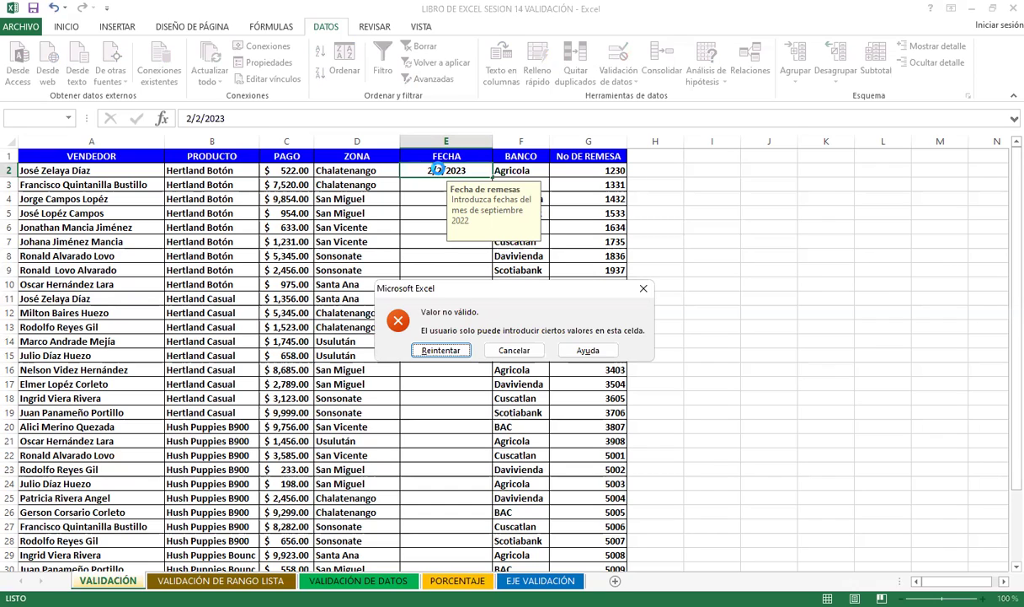
pyautogui.press('Return')
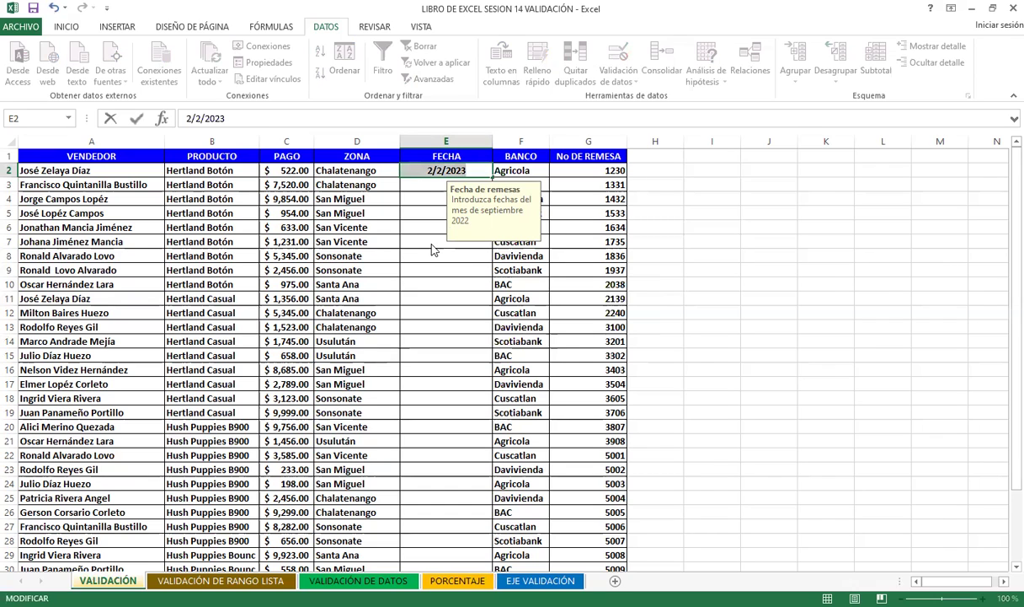
pyautogui.press('Return')
# Cancel the rejected date, leaving E2 empty, and reopen validation for E2:E33
pyautogui.click(489, 332)
pyautogui.moveTo(416, 169)
pyautogui.mouseDown()
pyautogui.moveTo(440, 568)
pyautogui.moveTo(434, 532)
pyautogui.mouseUp()
pyautogui.click(616, 54)
# Set a Detener error alert titled 'FECHA NO VALIDA' explaining only September 2022 dates are valid
pyautogui.click(655, 154)
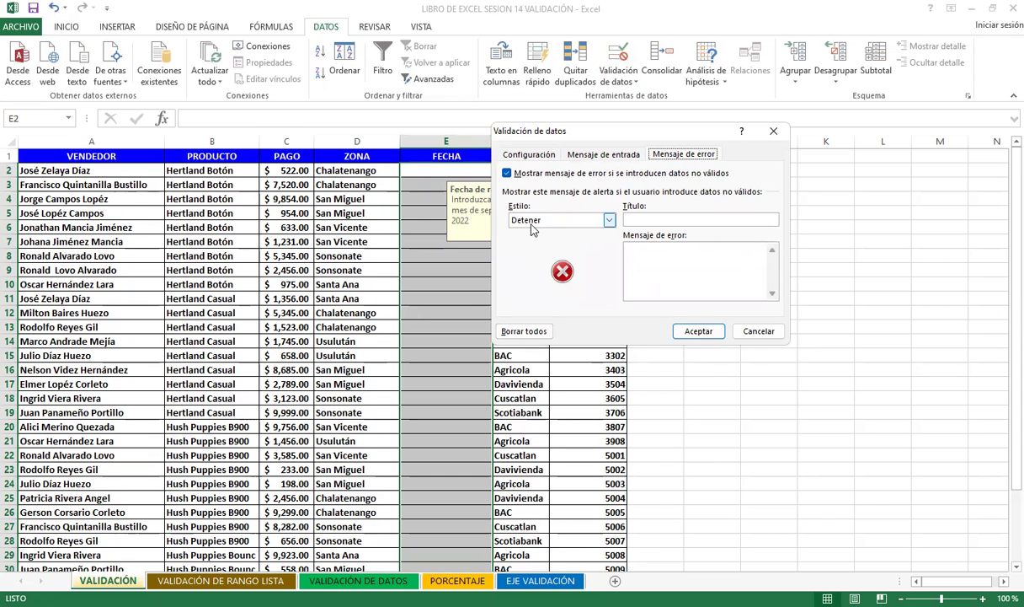
pyautogui.click(641, 219)
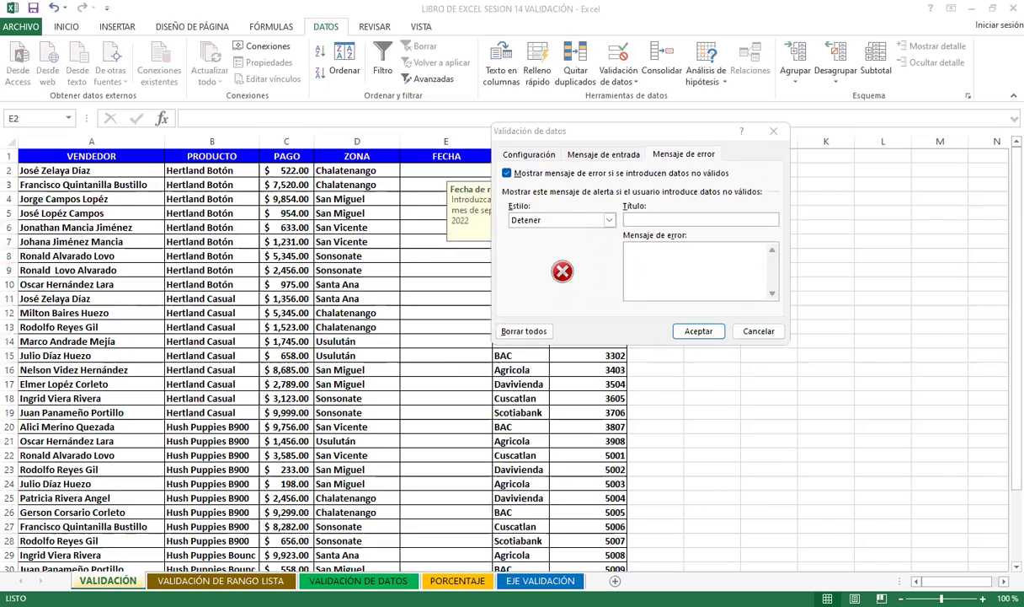
pyautogui.write('FECHA NO VALIDA')
pyautogui.press('Tab')
pyautogui.click(624, 244)
pyautogui.write('LA FECHA INGRESADA NO CORRESPONDE A FECHAS DEL MES DE SEPTIEMBRE 2021. DAR CLIC EN EL BOTÓN ACEPTAR Y DIGITE UNA FECHA VALIDA')
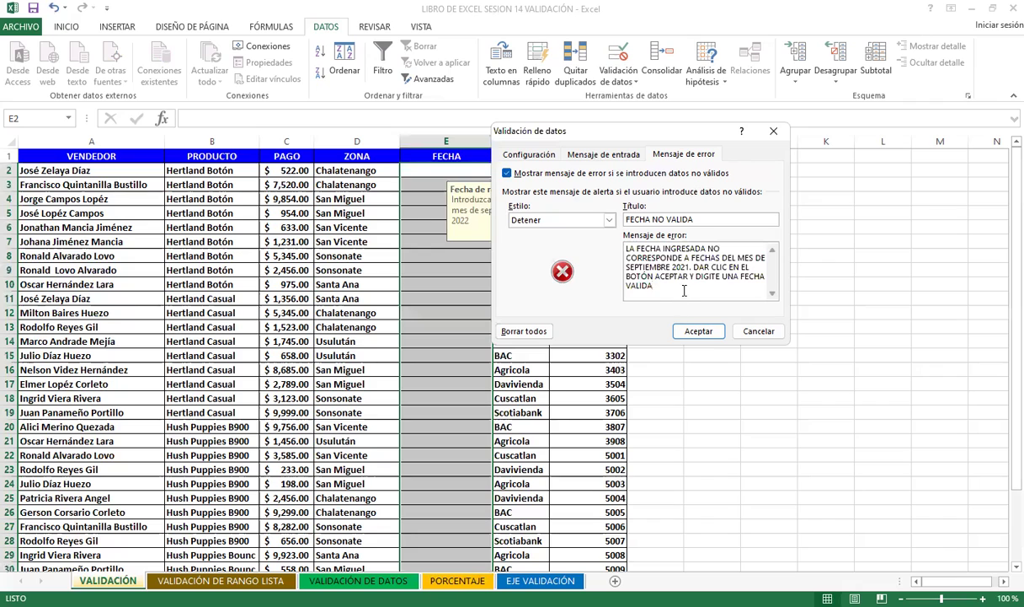
pyautogui.click(688, 267)
pyautogui.press('BackSpace')
pyautogui.write('2')
# Confirm the error alert and test E4: 2/2/2023 is rejected, 2/9/2022 is accepted
pyautogui.click(700, 331)
pyautogui.click(435, 263)
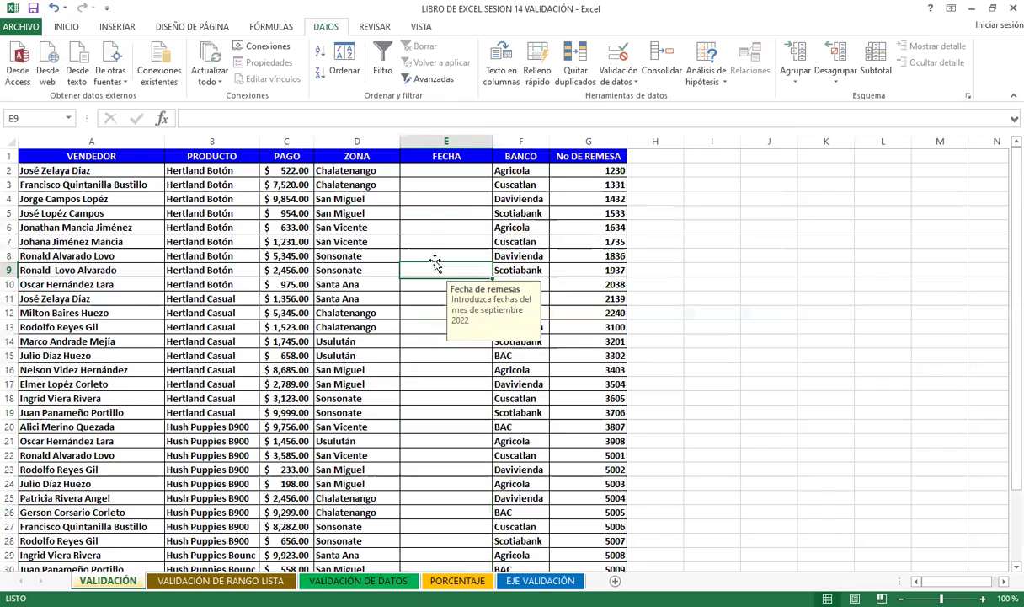
pyautogui.click(422, 196)
pyautogui.write('2/2/2023')
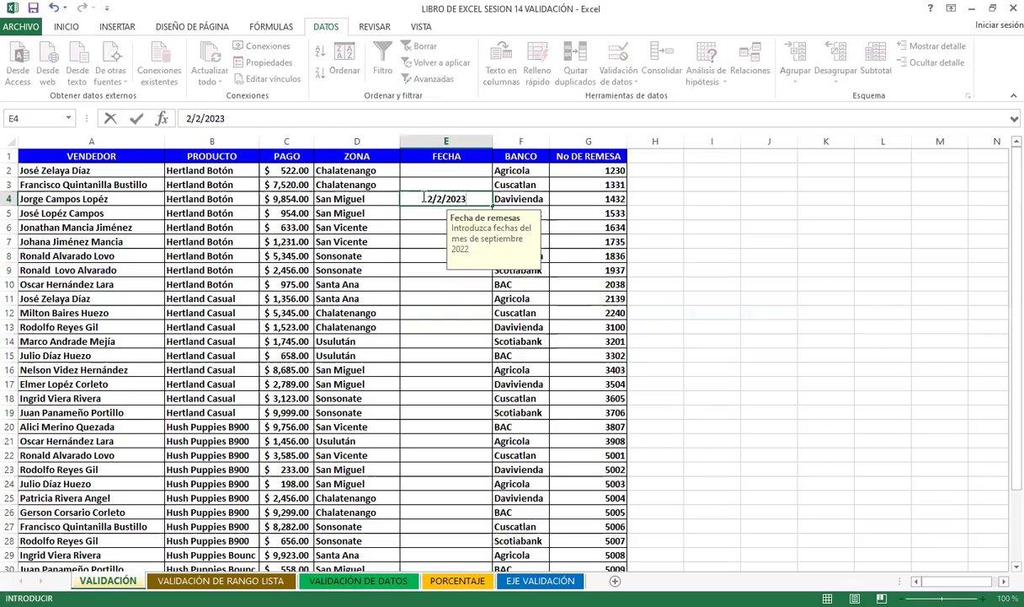
pyautogui.press('Return')
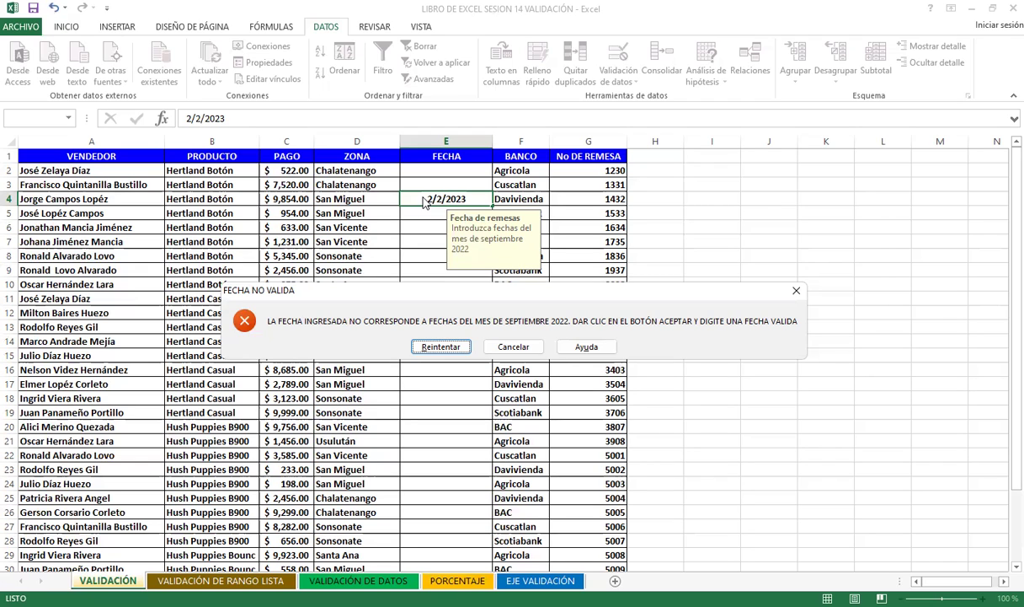
pyautogui.click(434, 346)
pyautogui.write('2/9/2022')
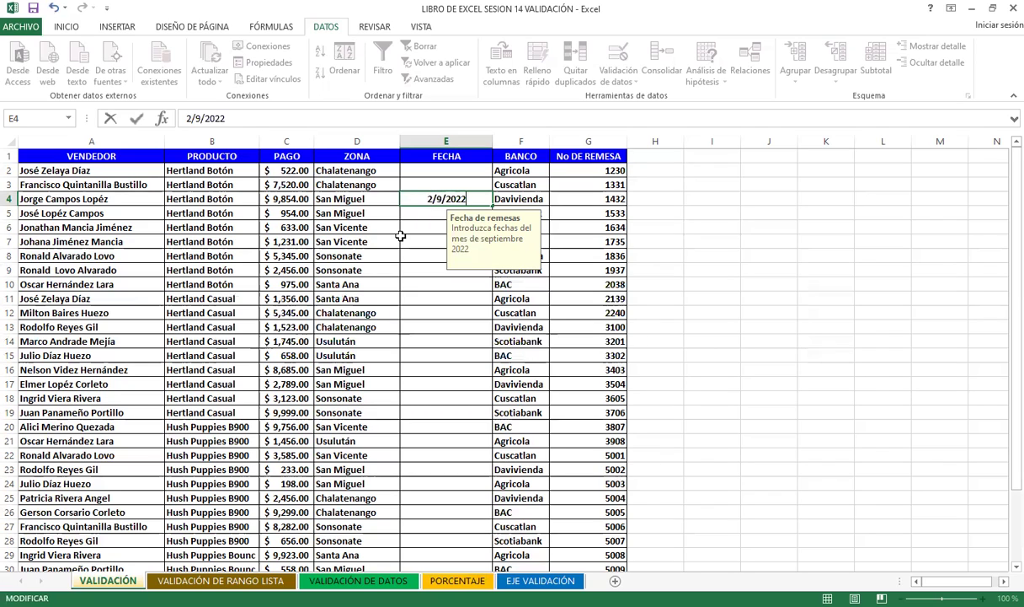
pyautogui.press('Return')
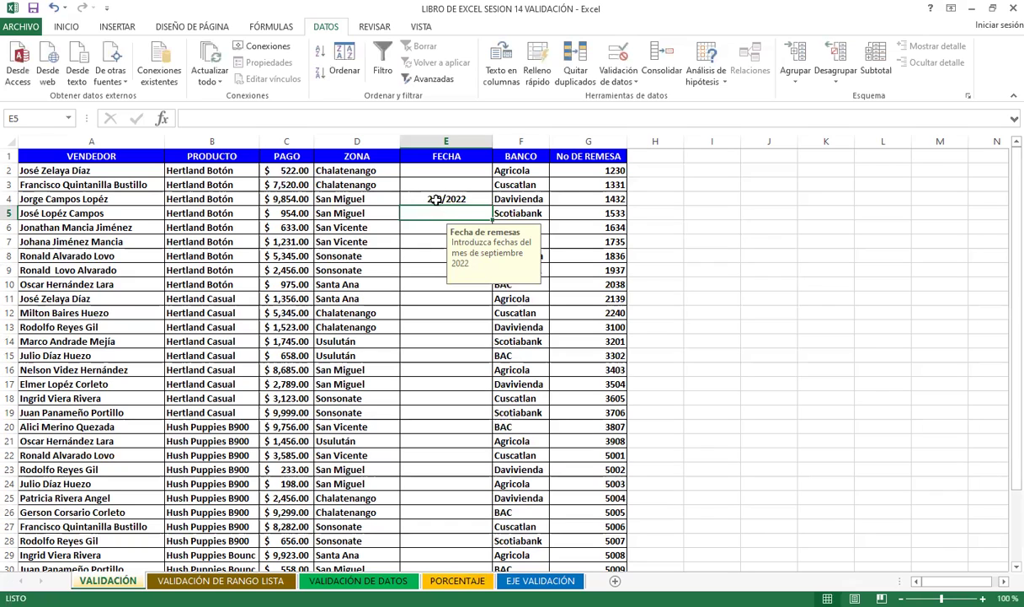
# Verify the Fecha de remesas message on several column E cells, then go to VALIDACIÓN DE RANGO LISTA
pyautogui.click(417, 198)
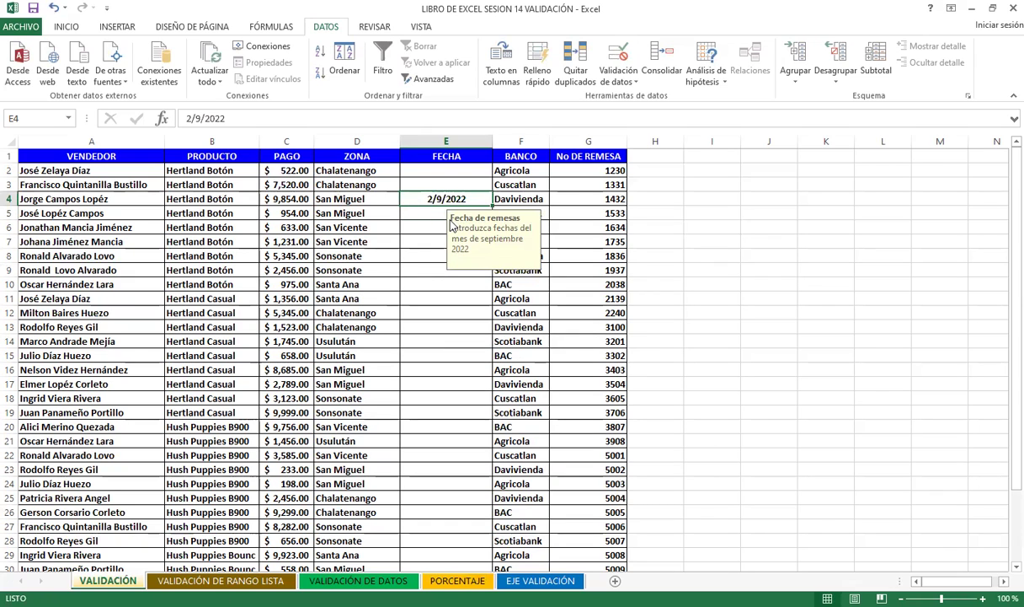
pyautogui.click(394, 212)
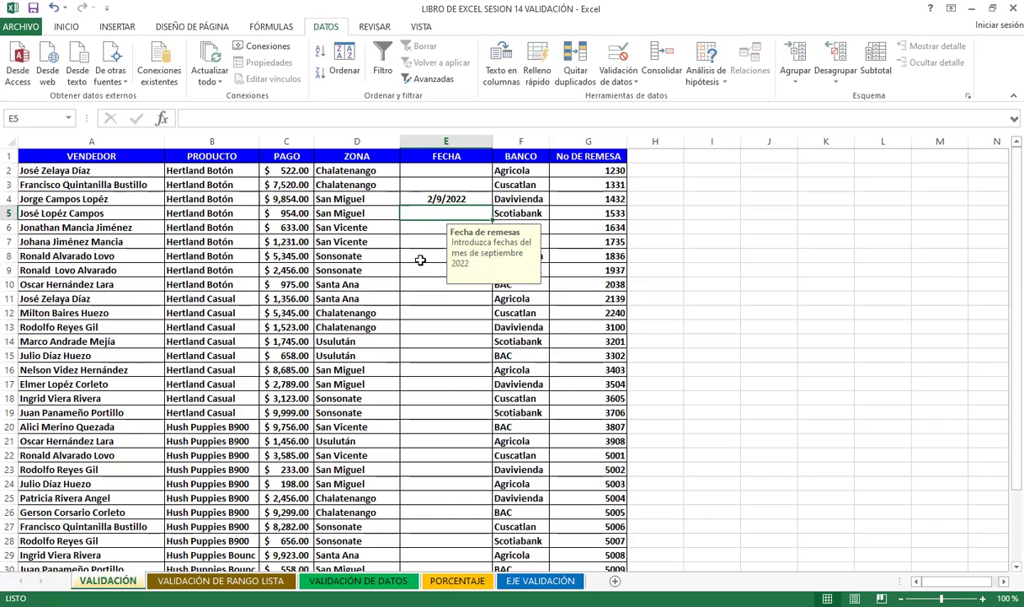
pyautogui.click(416, 241)
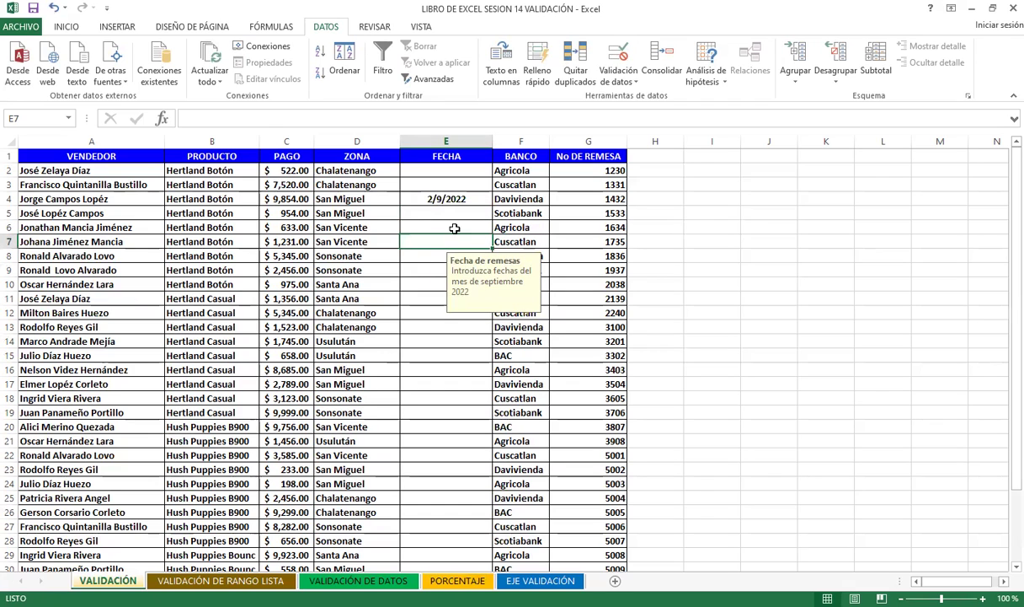
pyautogui.click(428, 297)
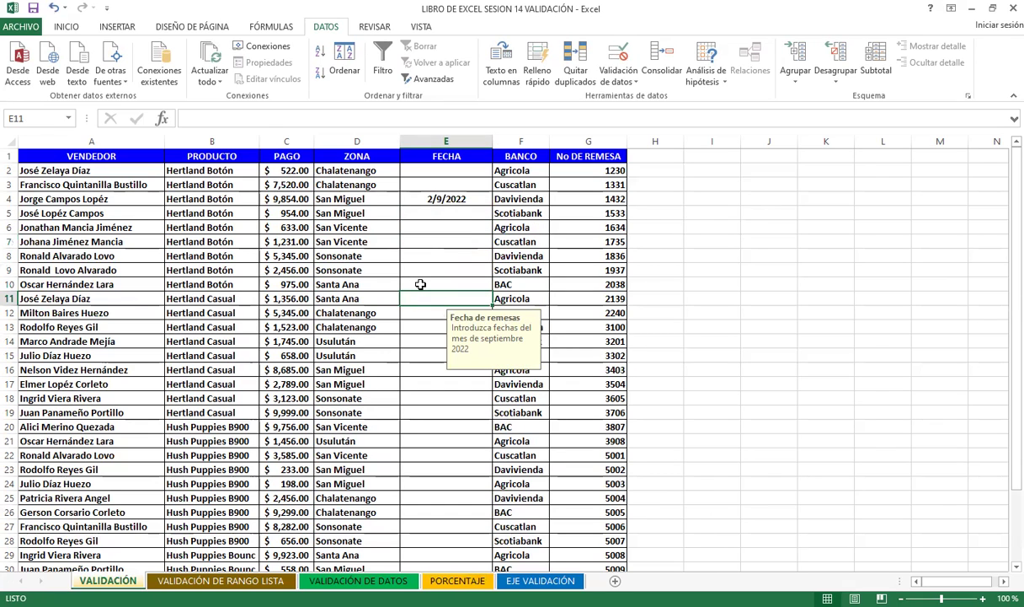
pyautogui.click(422, 282)
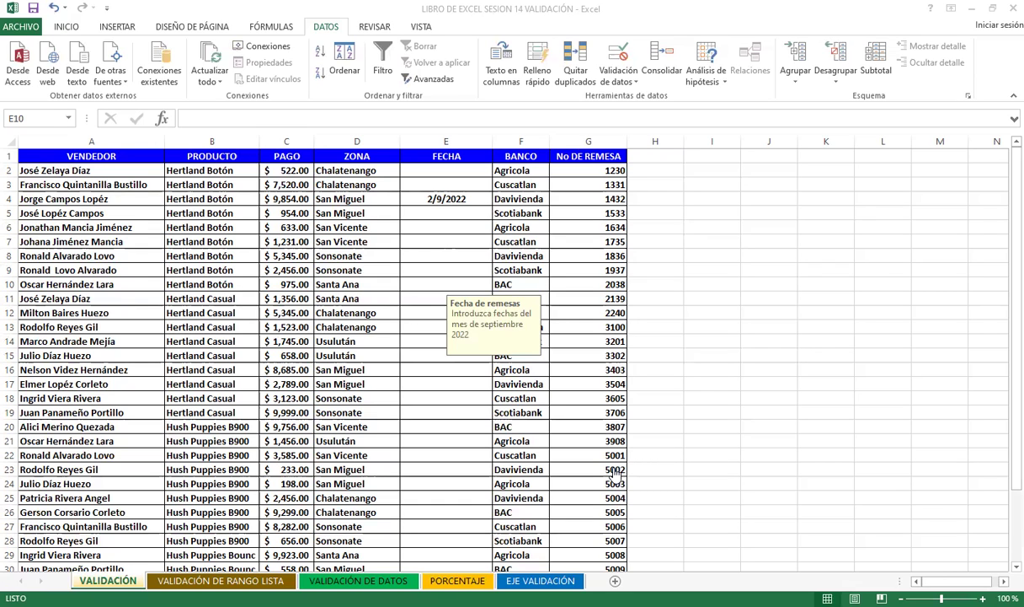
pyautogui.click(455, 365)
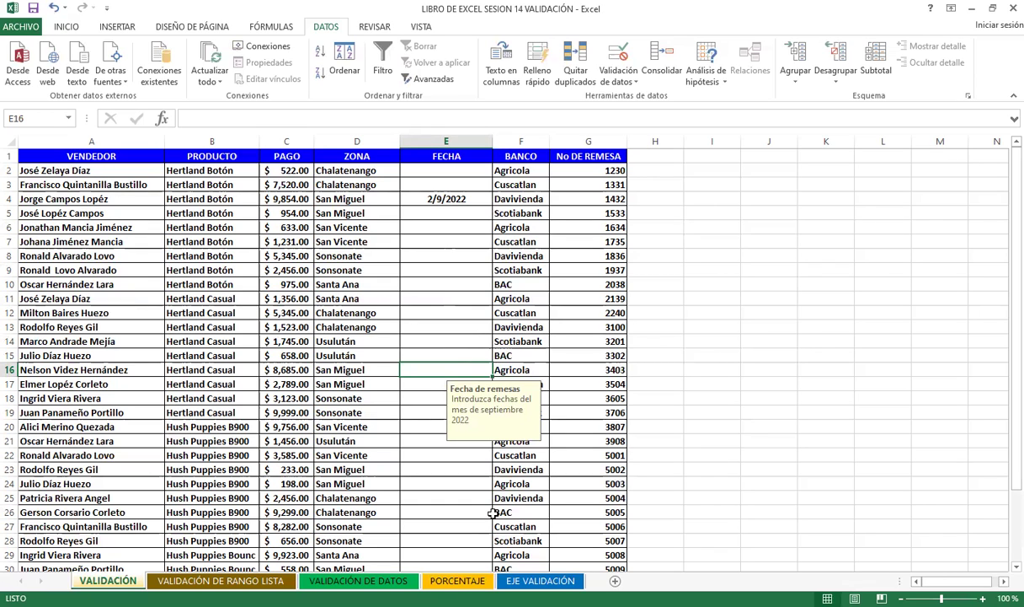
pyautogui.click(425, 229)
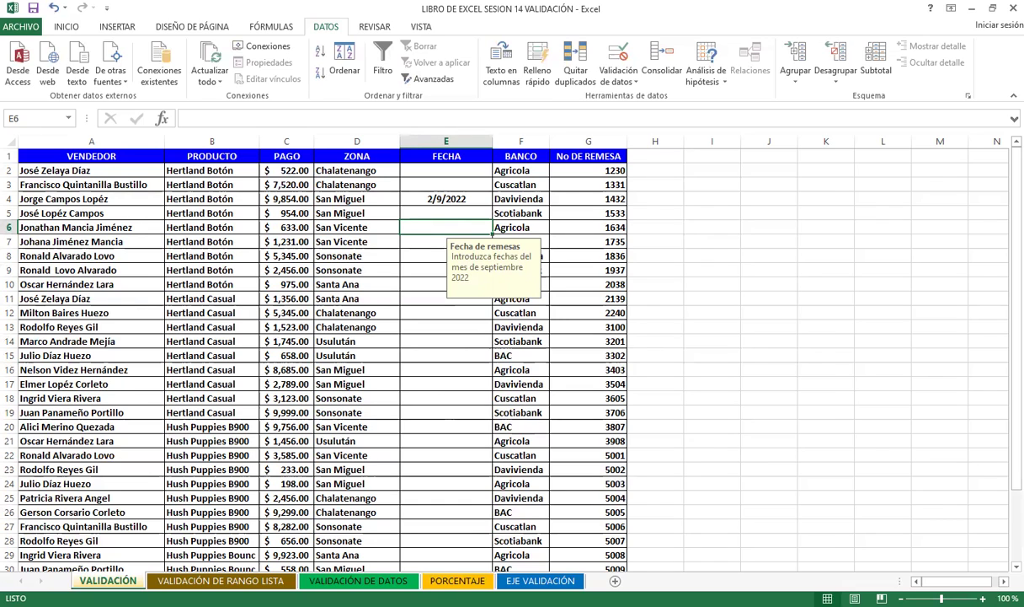
pyautogui.click(221, 581)
pyautogui.click(240, 440)
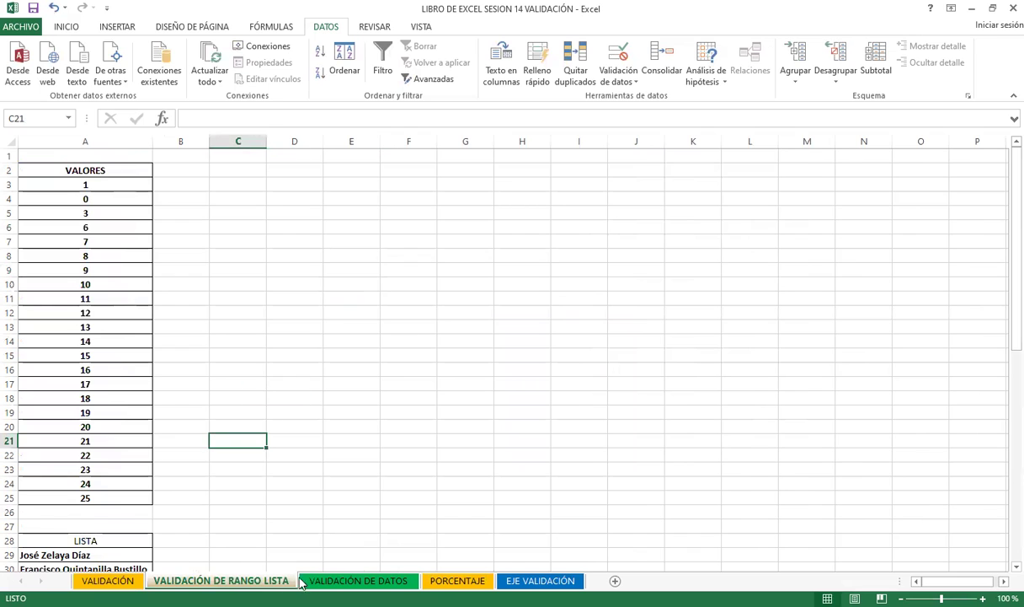
# Go to the VALIDACIÓN DE DATOS sheet and select its instructions picture
pyautogui.click(321, 583)
pyautogui.click(416, 410)
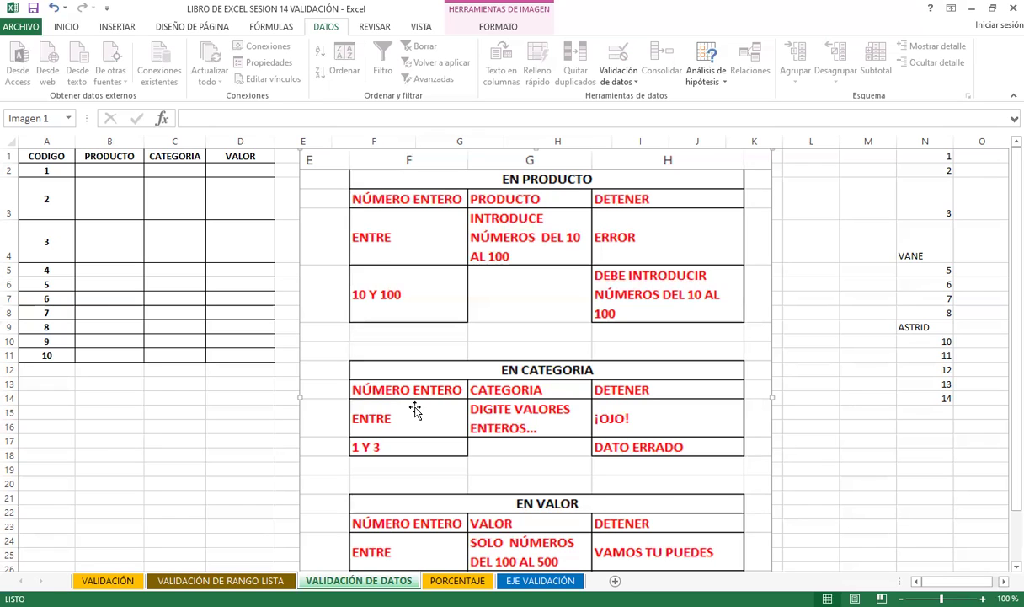
# Select cells B2 through B11 under the PRODUCTO heading
pyautogui.moveTo(108, 169); pyautogui.dragTo(96, 357)
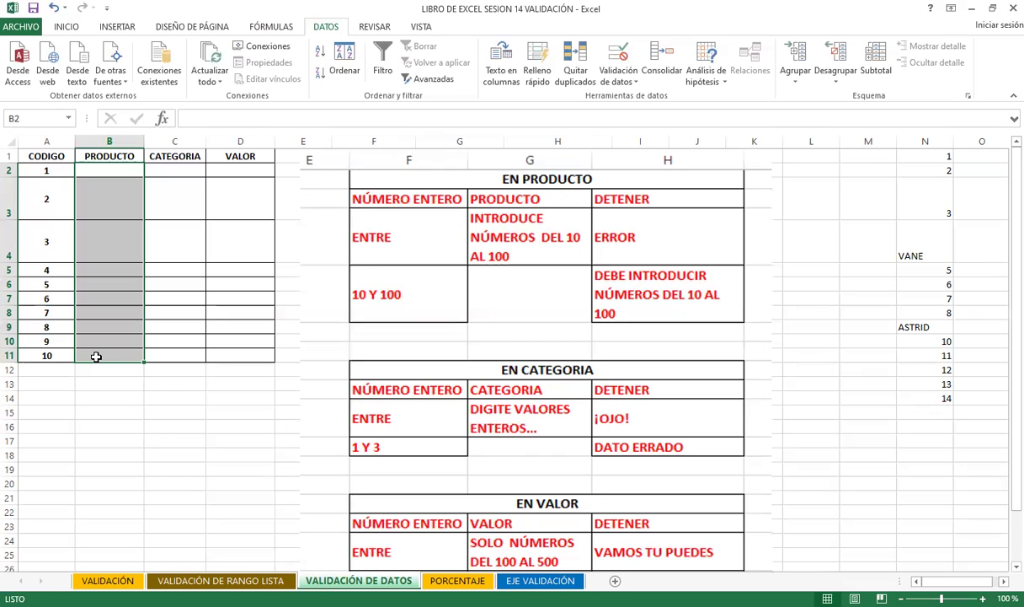
pyautogui.click(617, 58)
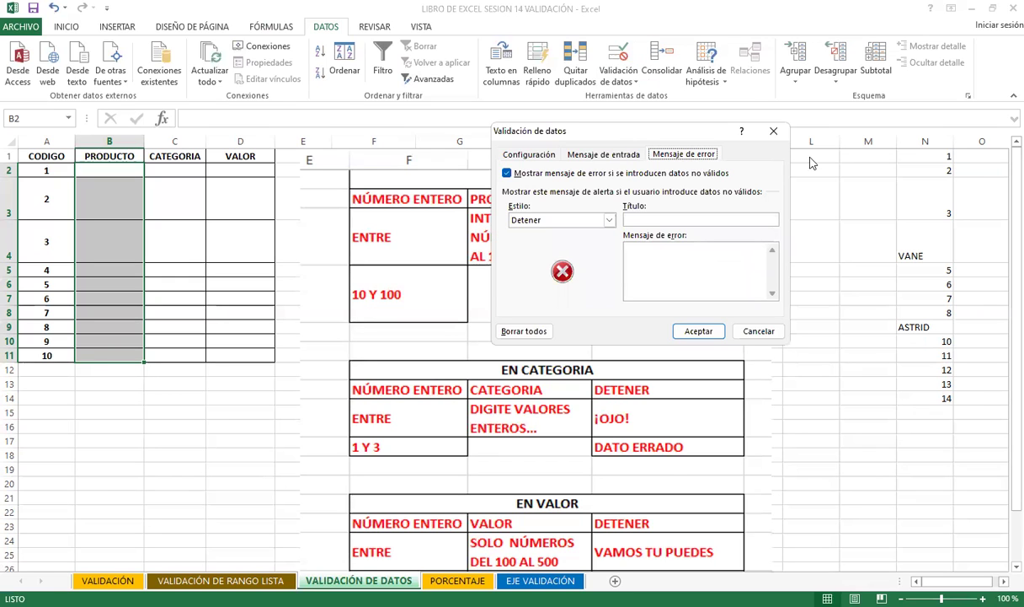
pyautogui.moveTo(572, 131); pyautogui.dragTo(807, 148)
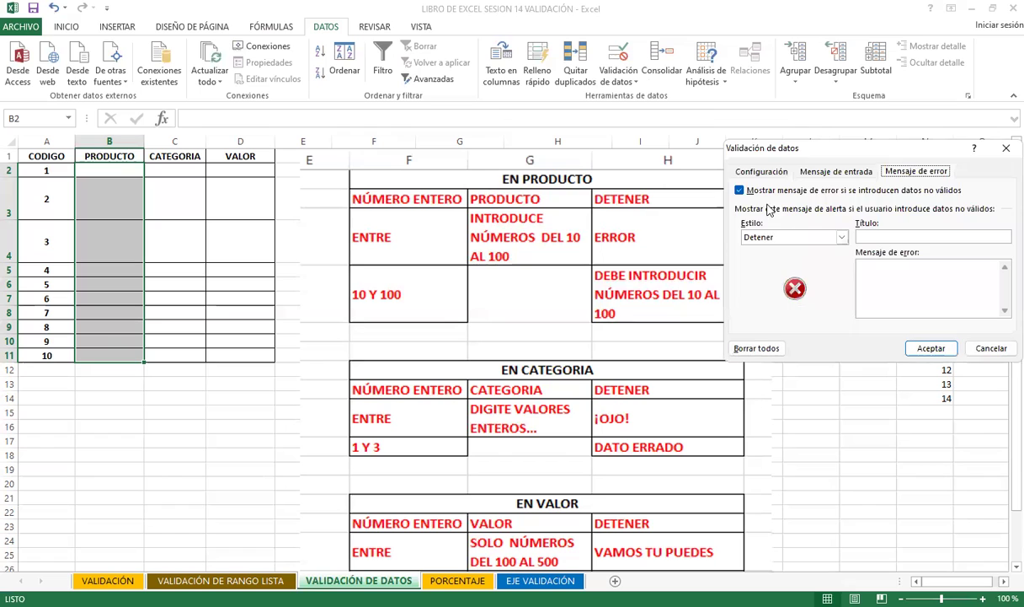
pyautogui.click(842, 237)
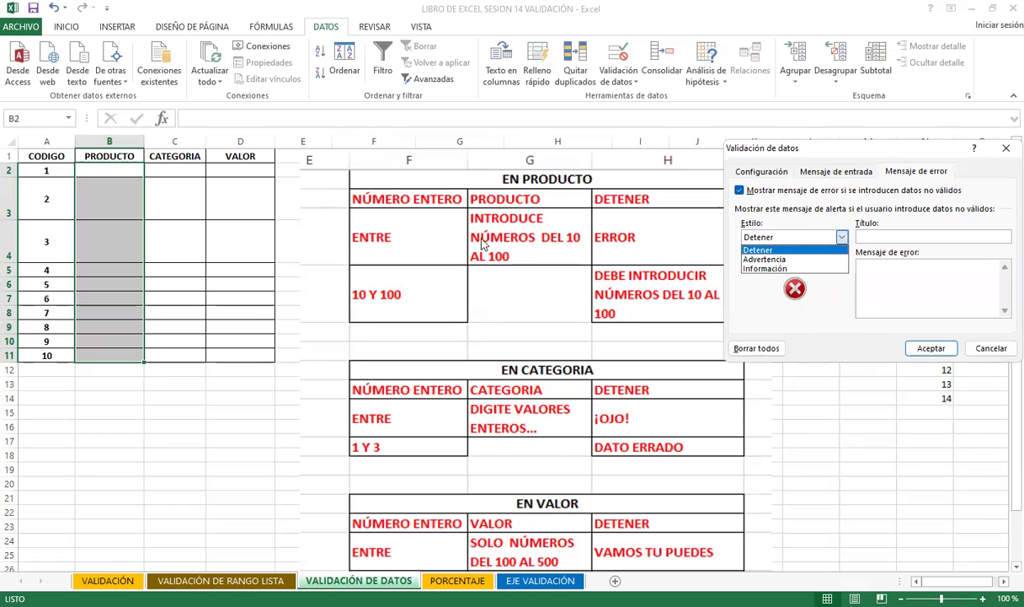
pyautogui.click(761, 171)
pyautogui.click(913, 172)
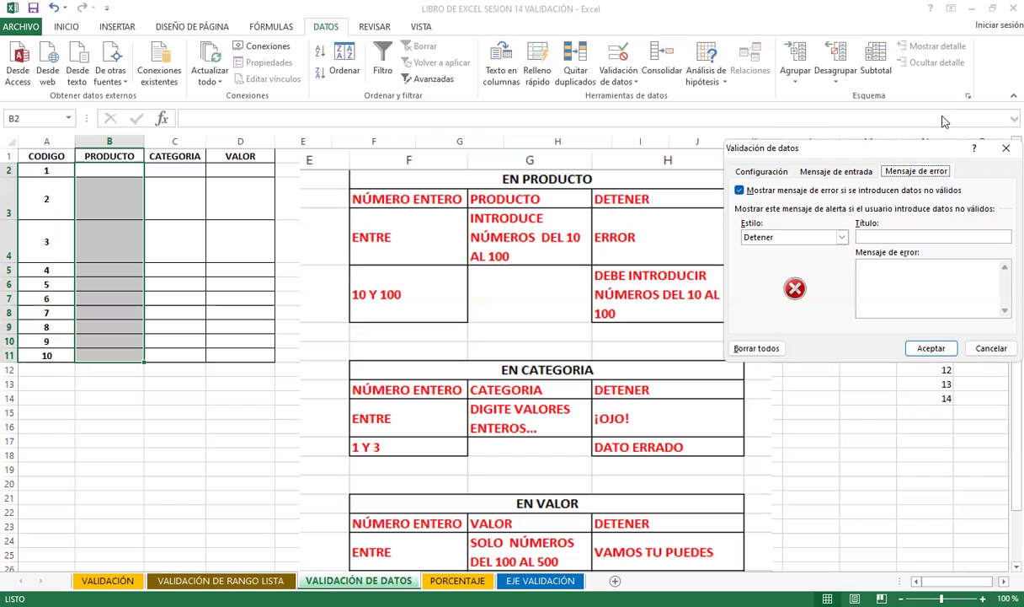
pyautogui.click(1005, 149)
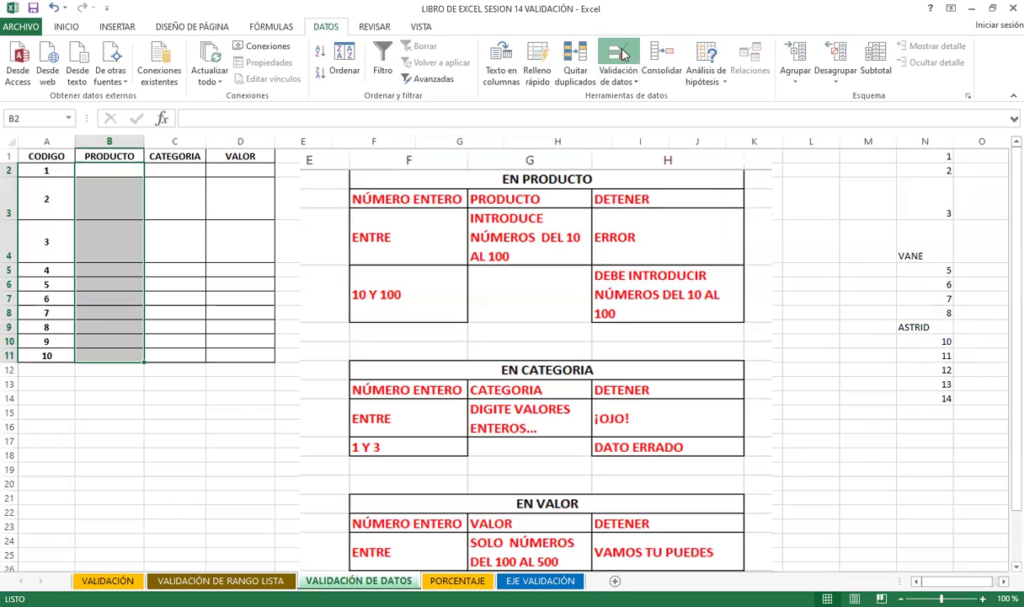
# Restrict the PRODUCTO cells to whole numbers between 10 and 100
pyautogui.click(620, 54)
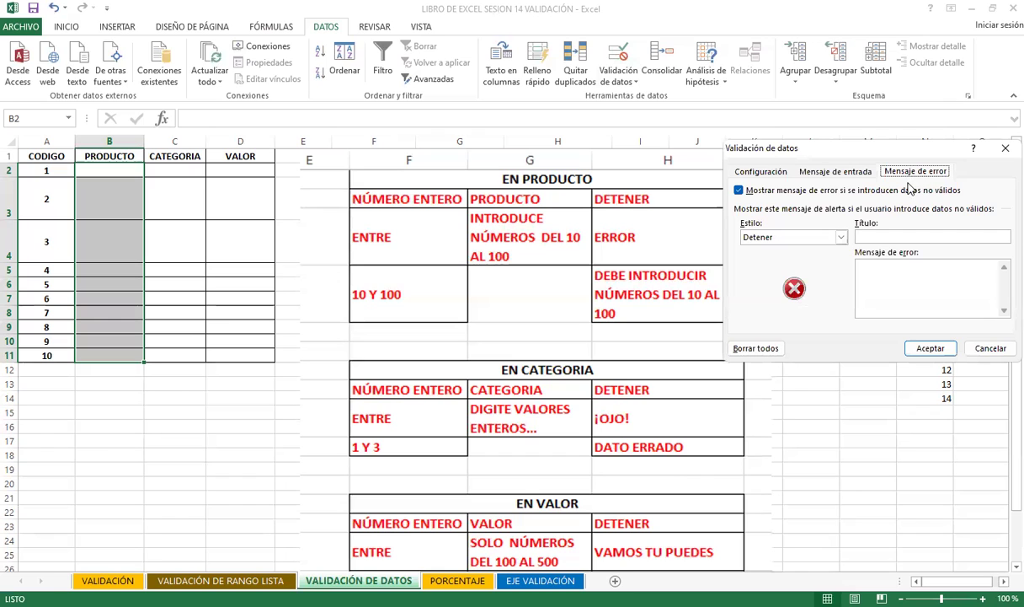
pyautogui.click(763, 172)
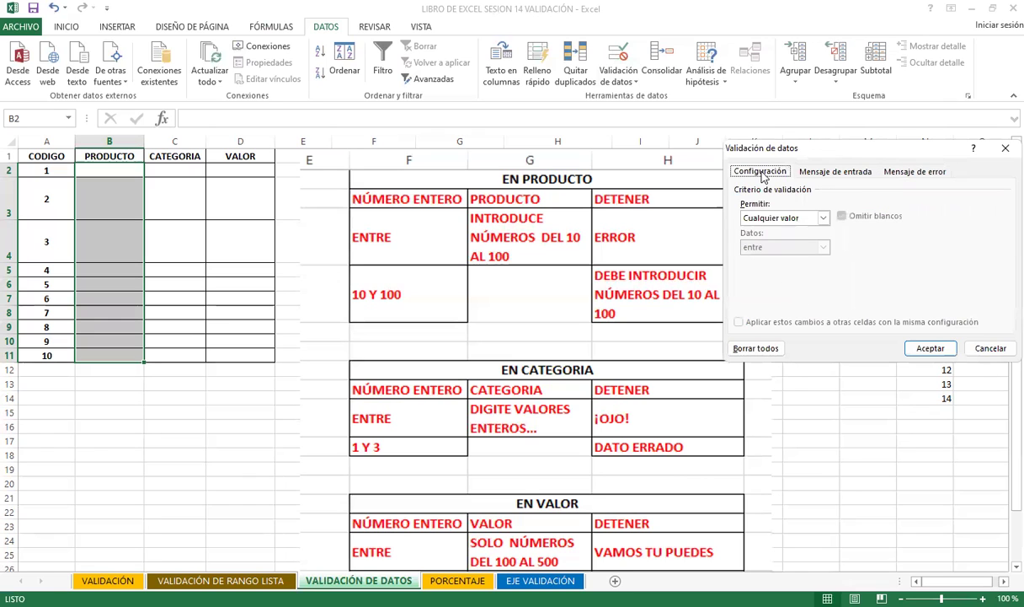
pyautogui.click(825, 218)
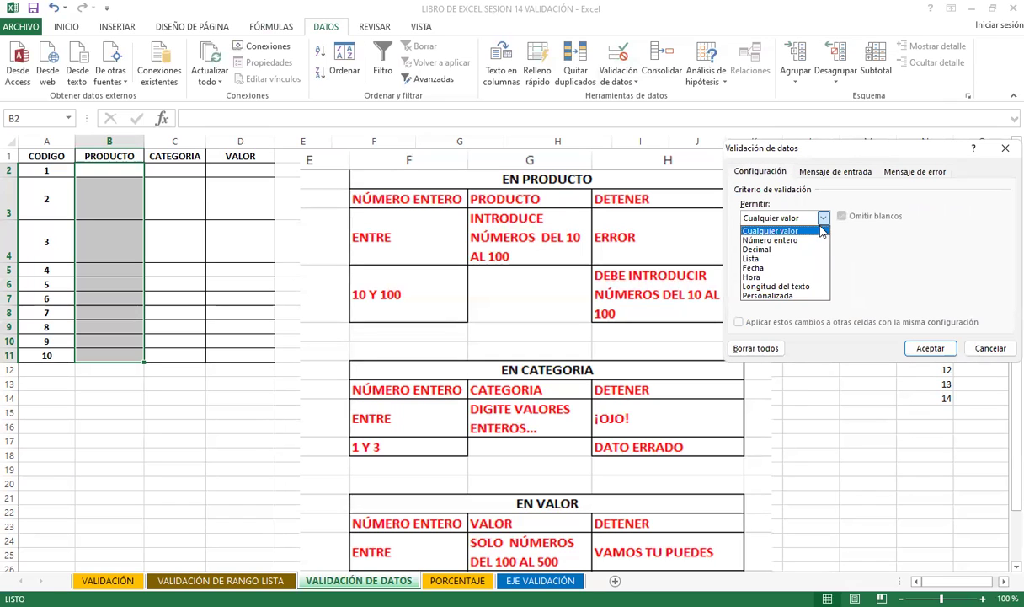
pyautogui.click(795, 241)
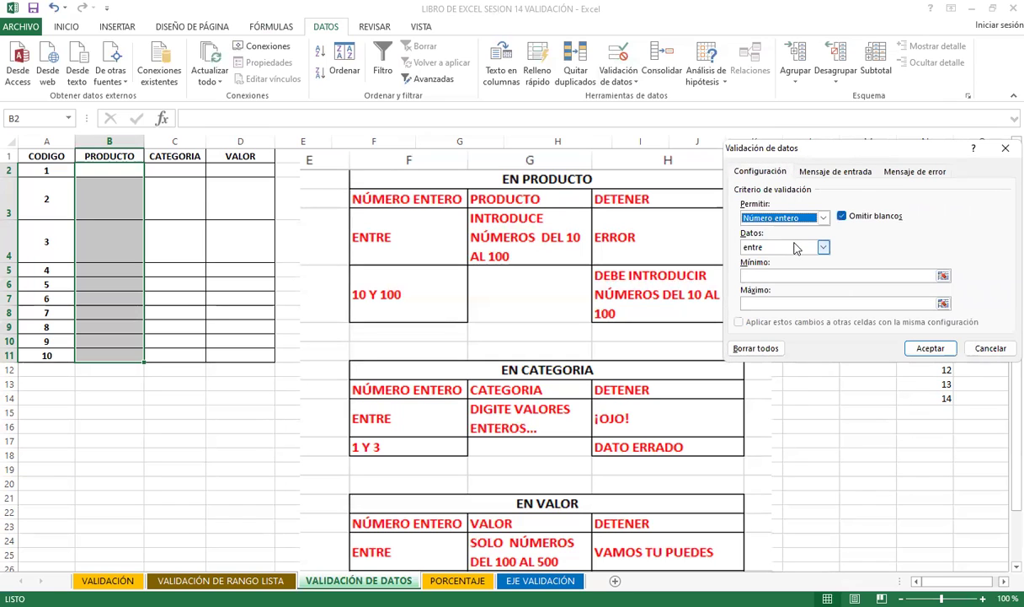
pyautogui.click(767, 276)
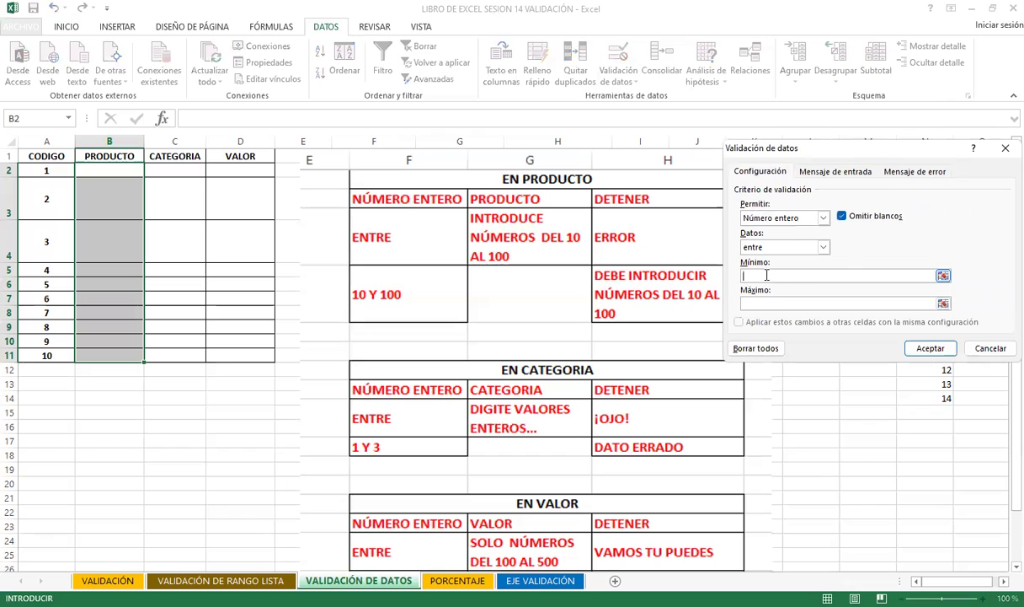
pyautogui.write('10')
pyautogui.click(777, 303)
pyautogui.write('100')
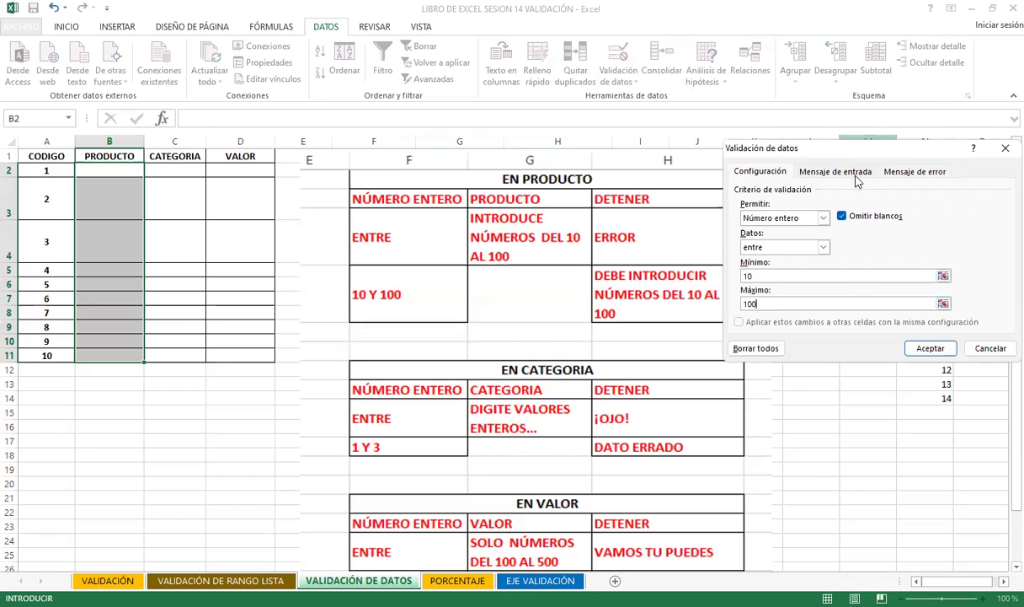
# Add the input message titled PRODUCTO reading 'INTRODUCE NÚMEROS DEL 10 AL 100'
pyautogui.click(813, 172)
pyautogui.click(792, 235)
pyautogui.write('PRODUCVTO')
pyautogui.press('BackSpace')
pyautogui.press('BackSpace')
pyautogui.press('BackSpace')
pyautogui.write('TO')
pyautogui.click(781, 282)
pyautogui.write('INTRODUCE')
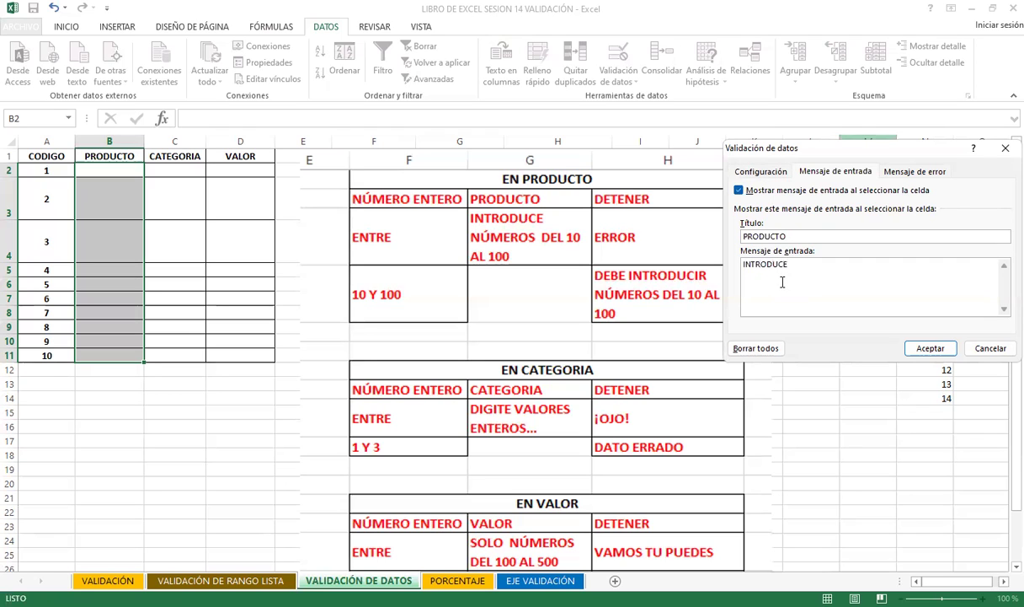
pyautogui.write(' NÚMEROS DEL 10 AL 100')
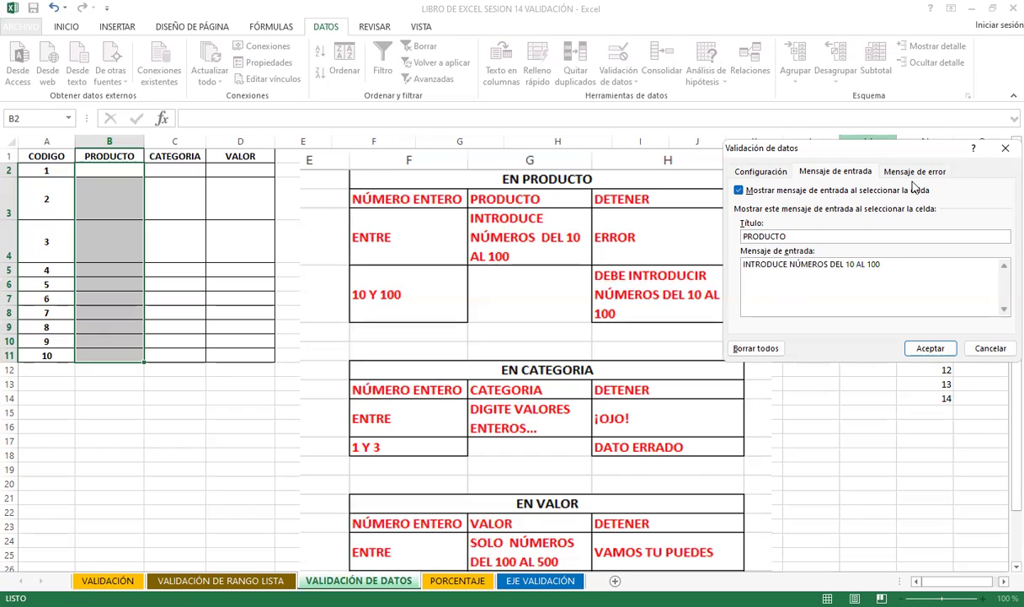
# Give the PRODUCTO stop alert the title ERROR and message 'DEBE DE INTRODUCIR NÚMERO DEL 10 AL 100'
pyautogui.click(909, 171)
pyautogui.click(880, 236)
pyautogui.write('ERROR')
pyautogui.click(883, 278)
pyautogui.write('DEBE DE INTRODIUCIR ')
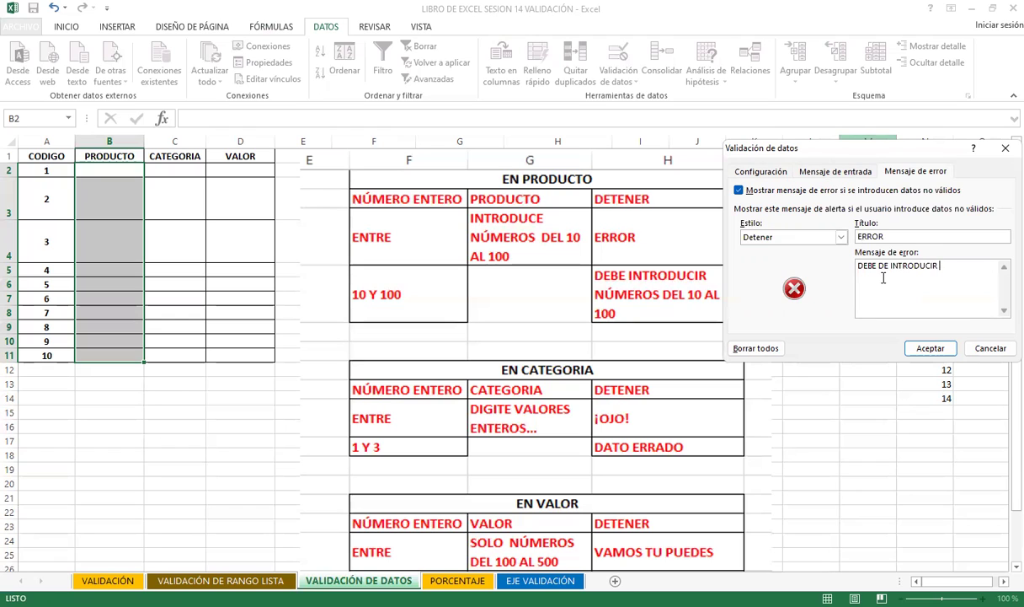
pyautogui.write('NÚMERO DEL 10 ')
pyautogui.write('AL ')
pyautogui.write('100')
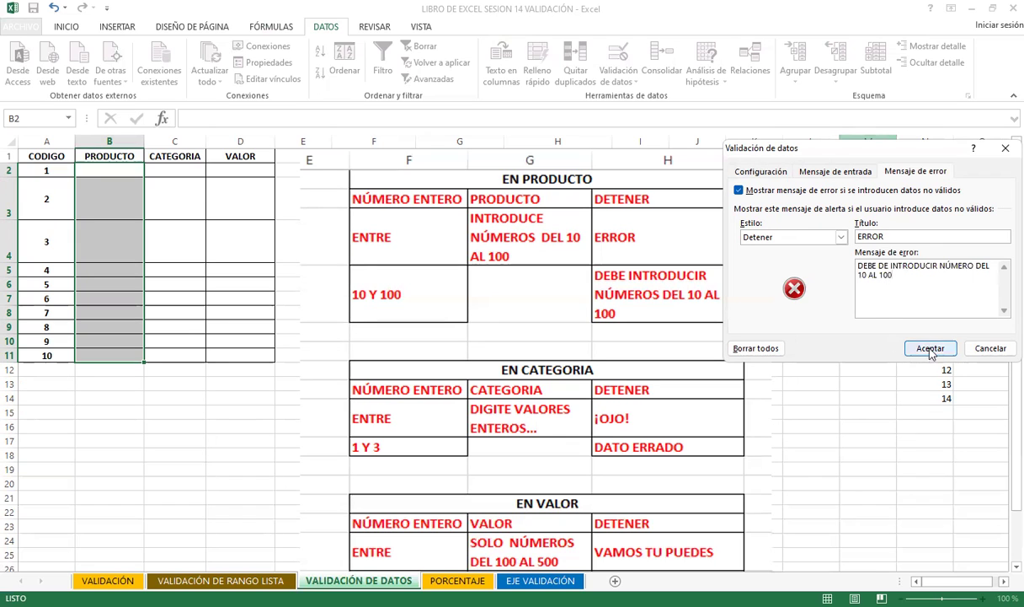
# Confirm the PRODUCTO rule and test B2, where entries 2 and 9 are both rejected
pyautogui.click(927, 348)
pyautogui.click(110, 243)
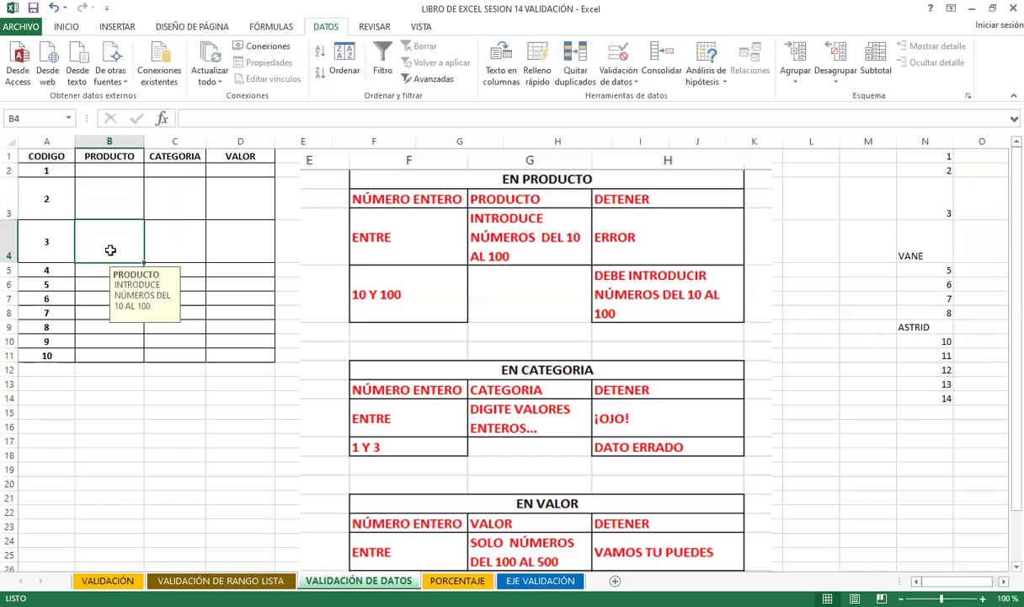
pyautogui.click(114, 173)
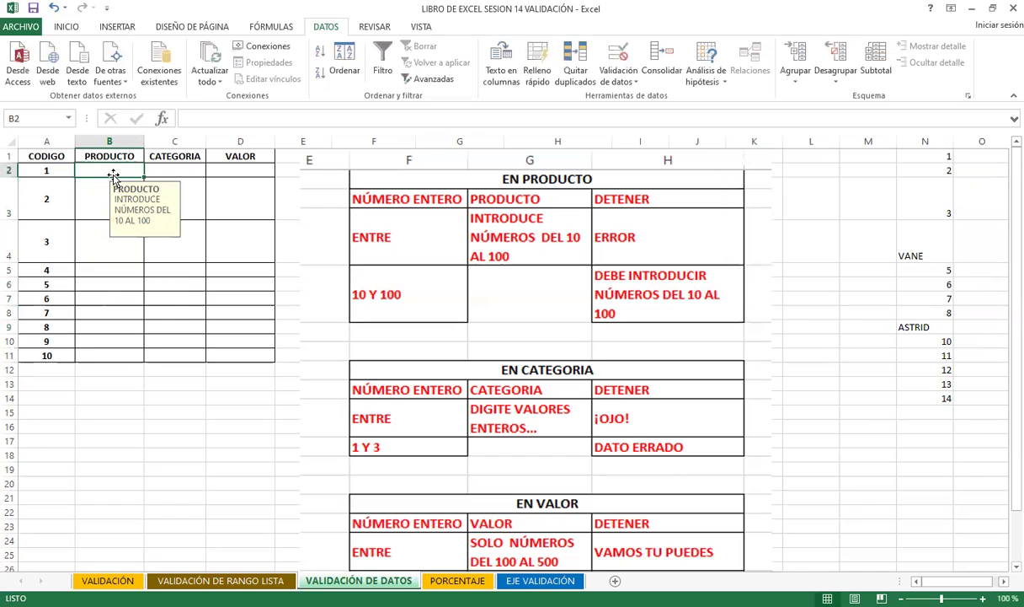
pyautogui.write('2')
pyautogui.press('Return')
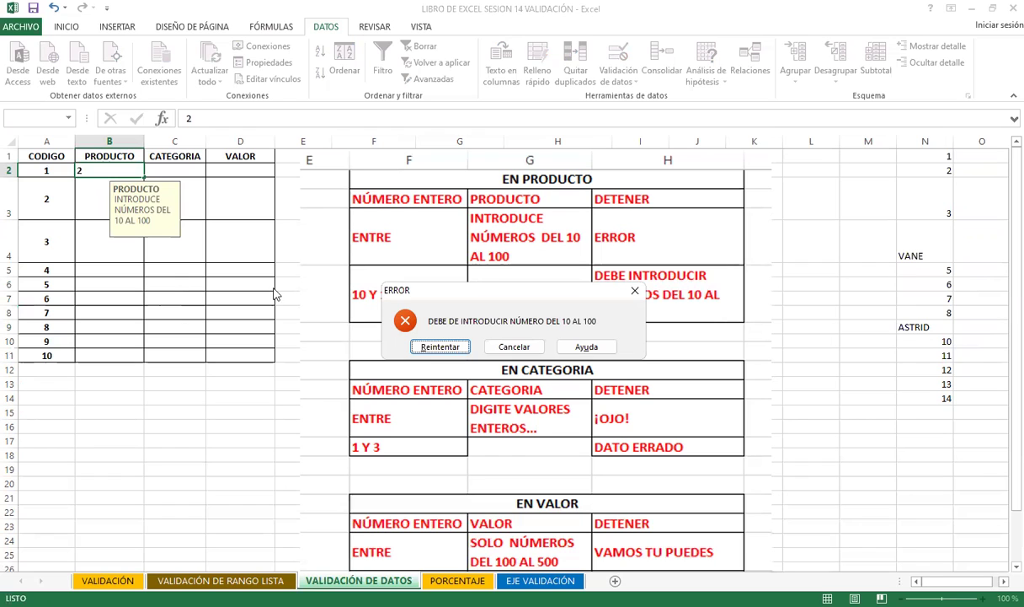
pyautogui.click(511, 346)
pyautogui.write('9')
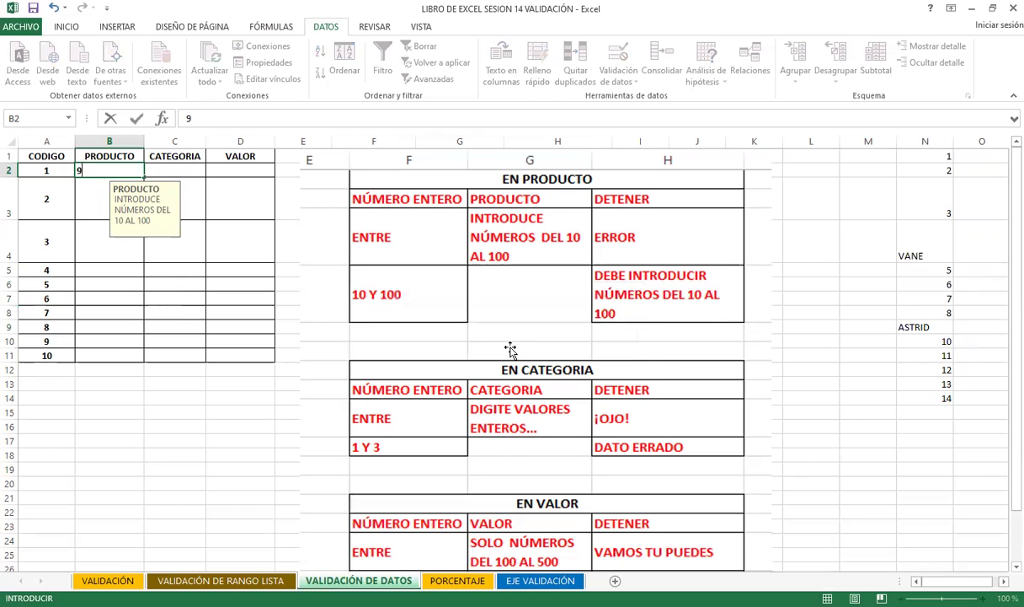
pyautogui.press('Return')
pyautogui.press('Return')
pyautogui.press('BackSpace')
# Enter the boundary values 10 in B2 and 100 in B3 of PRODUCTO
pyautogui.write('10')
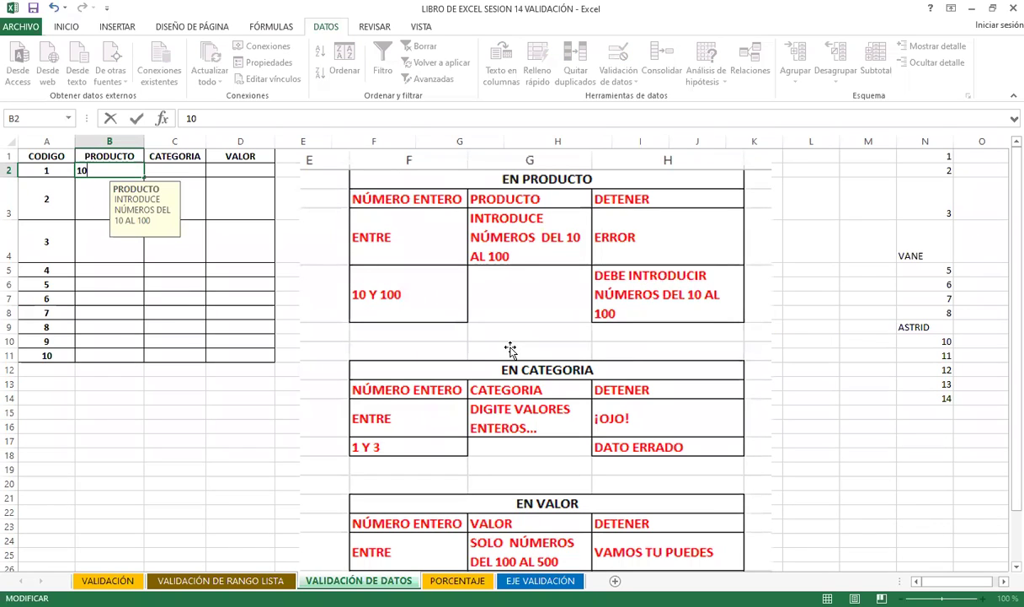
pyautogui.click(86, 193)
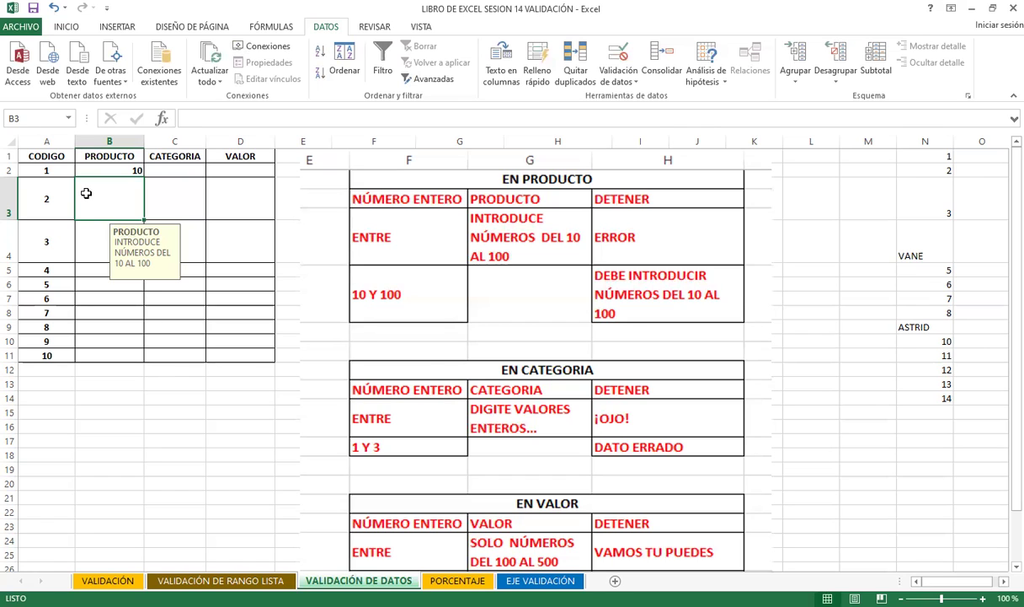
pyautogui.write('100')
pyautogui.press('Return')
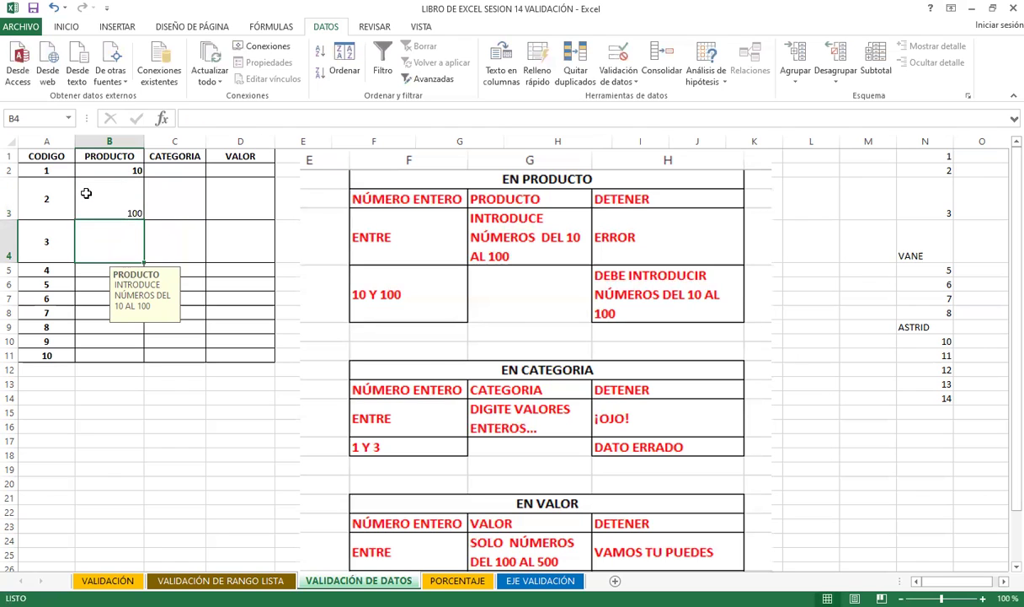
# Test 101 in B4, dismiss the stop error, then recheck B3, B2 and C2
pyautogui.write('101')
pyautogui.press('Return')
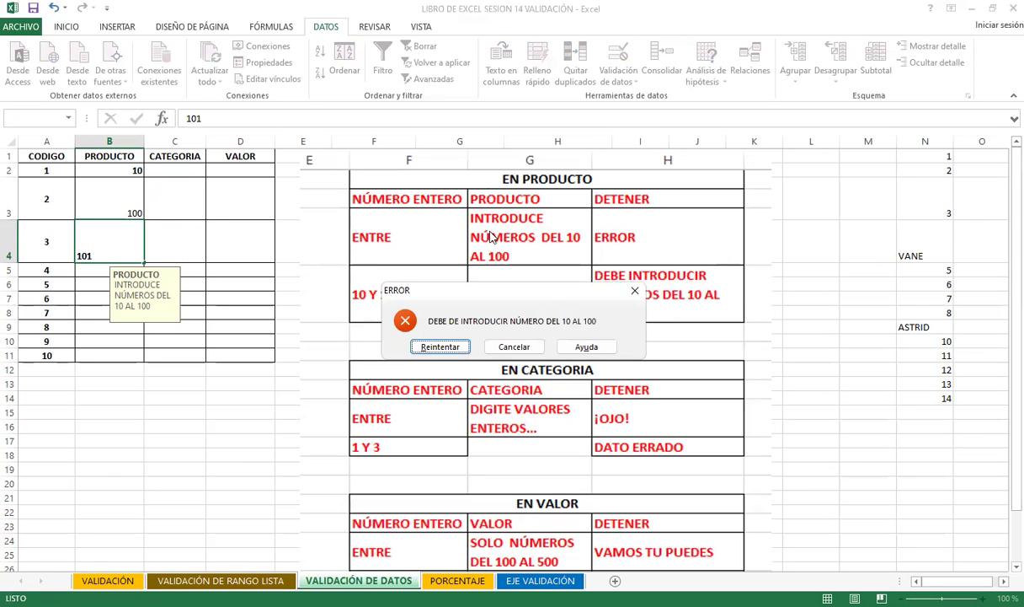
pyautogui.click(635, 292)
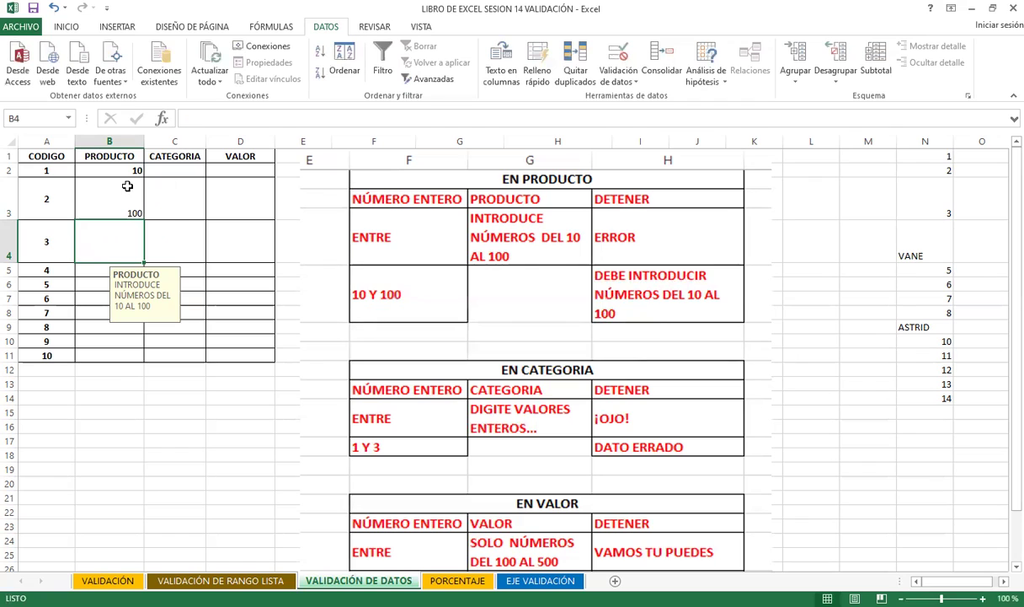
pyautogui.click(128, 185)
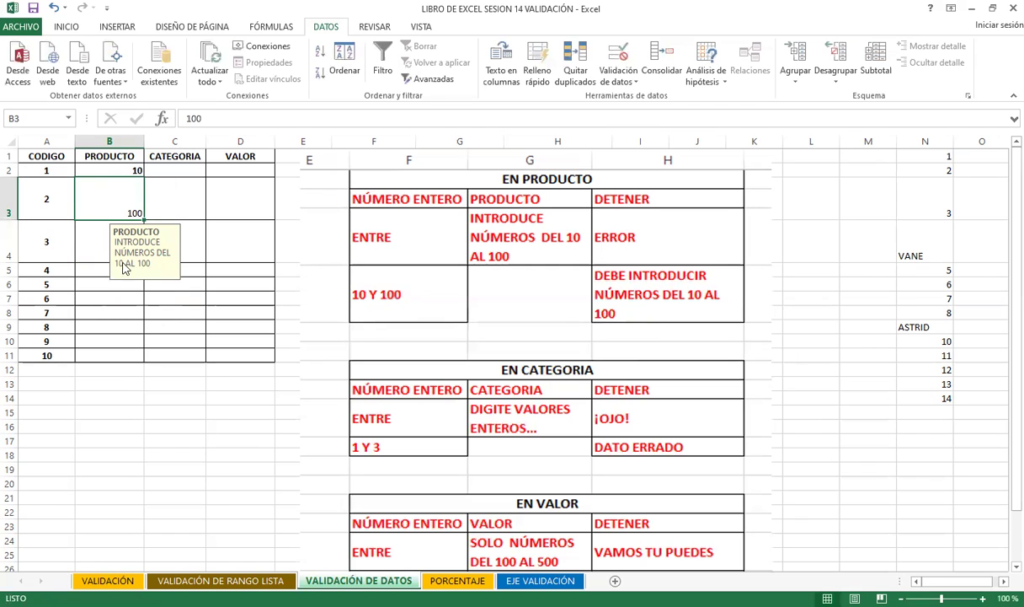
pyautogui.click(112, 169)
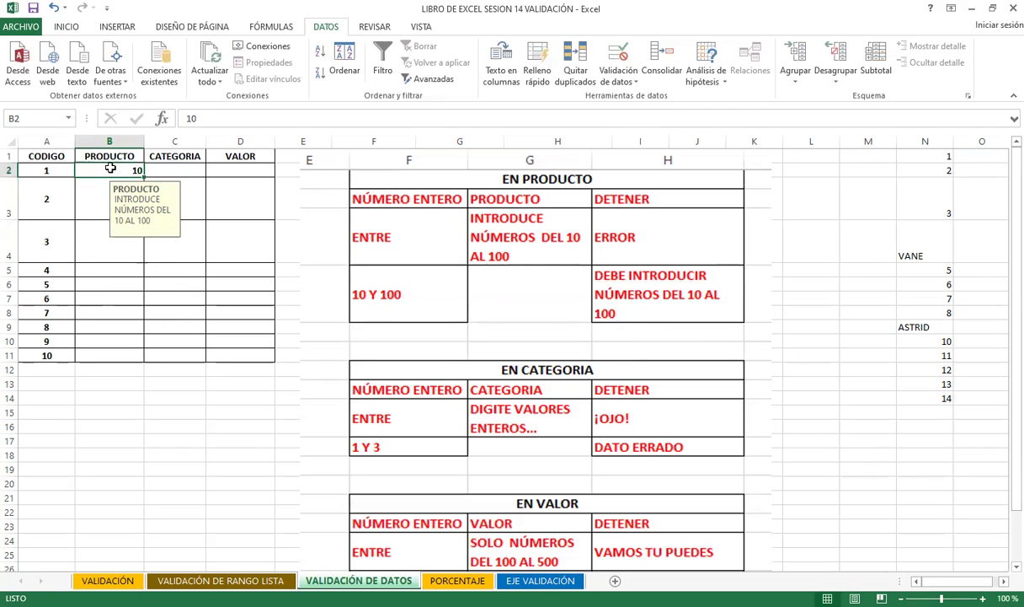
pyautogui.click(96, 201)
pyautogui.write('100')
pyautogui.click(181, 167)
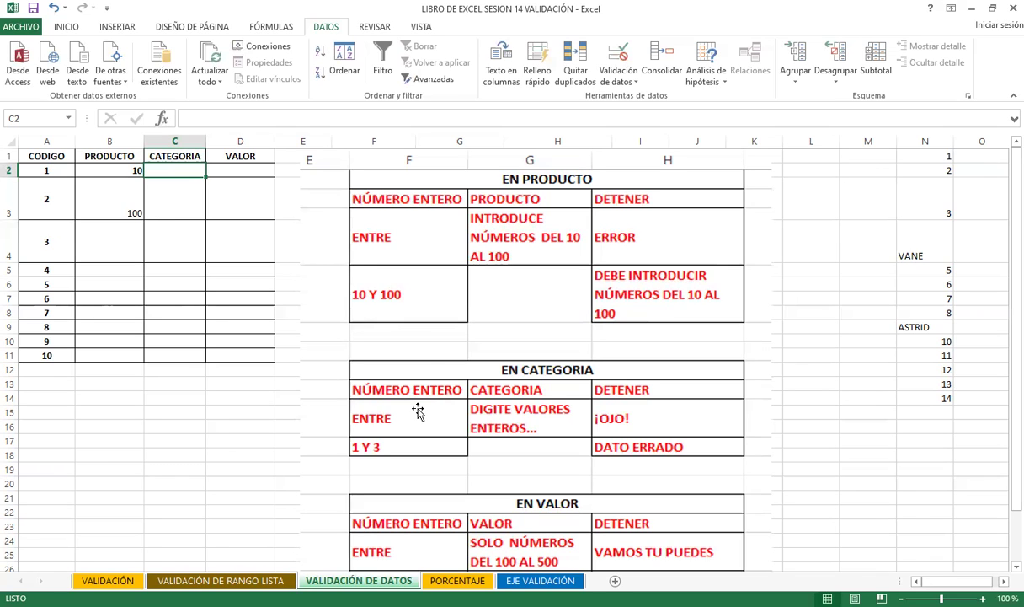
# Scroll through the sheet's reference tables below the data
pyautogui.scroll(-2, 419, 428)
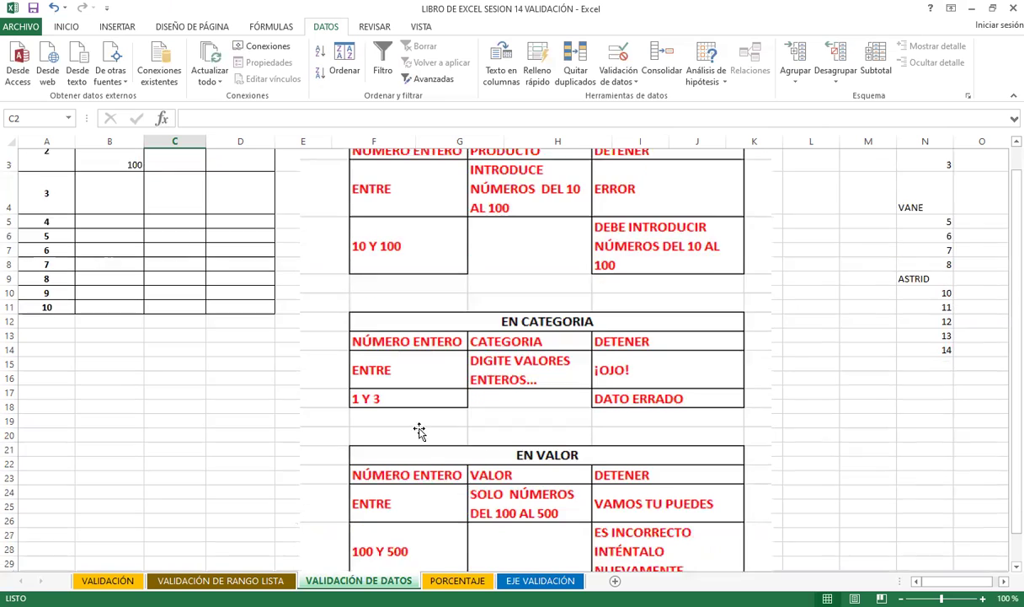
pyautogui.scroll(-2, 419, 428)
pyautogui.scroll(4, 421, 428)
pyautogui.scroll(-3, 311, 463)
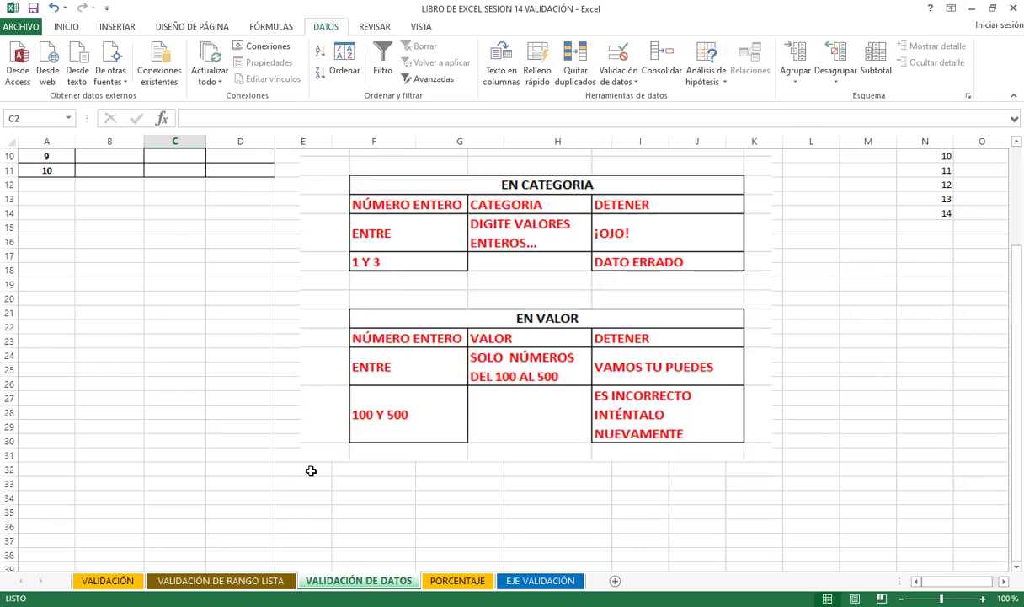
pyautogui.scroll(3, 311, 470)
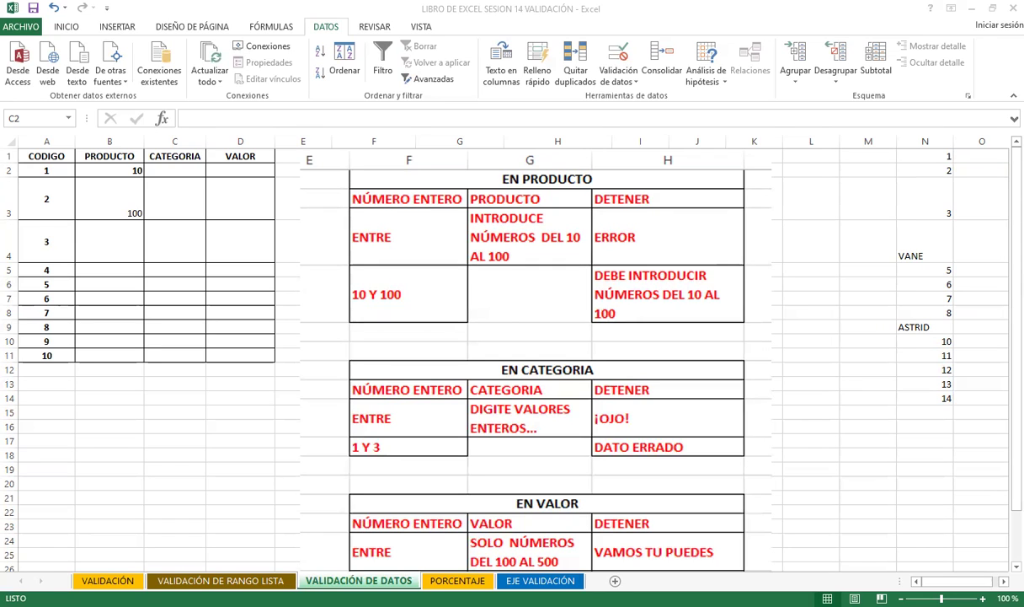
# Switch to the browser and scroll the class #14 data validation forum page
pyautogui.hotkey('alt', 'Tab')
pyautogui.scroll(2, 962, 438)
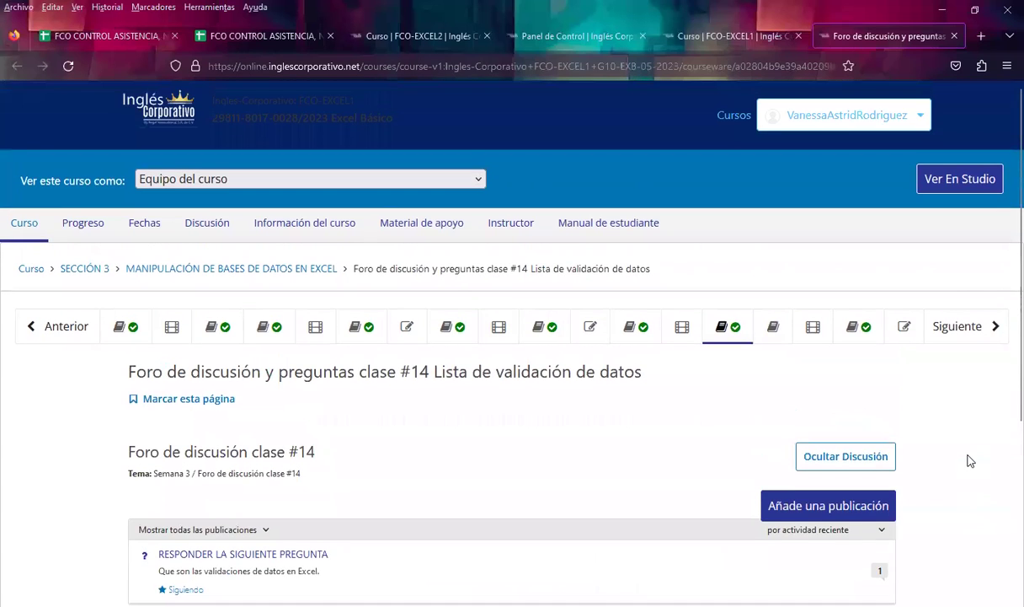
pyautogui.scroll(-2, 960, 417)
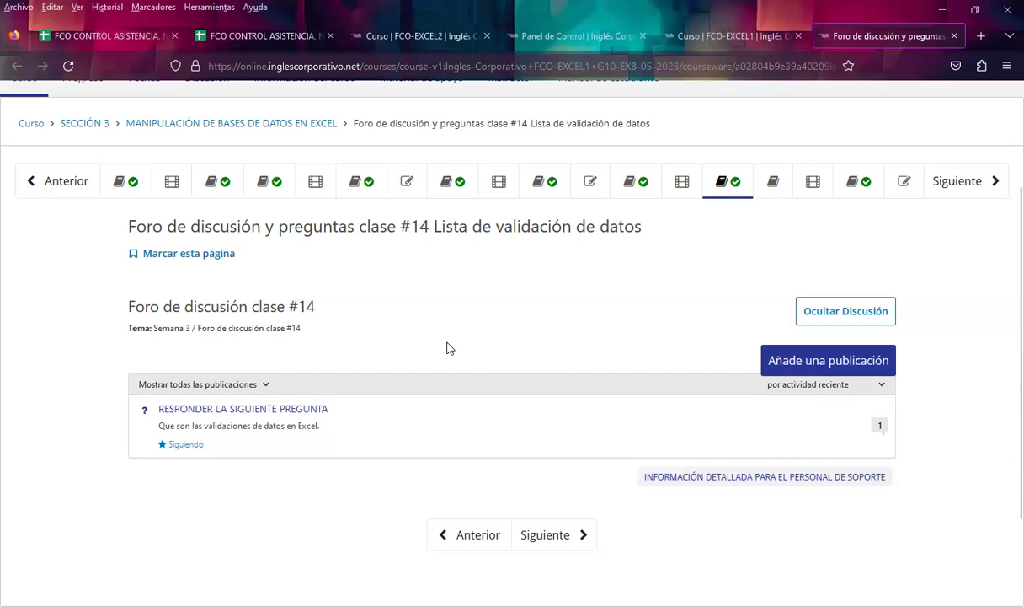
# Reload the forum and review the 0 attendance marks in AW4, AW5, AW6, AW11 and AW17
pyautogui.press('F5')
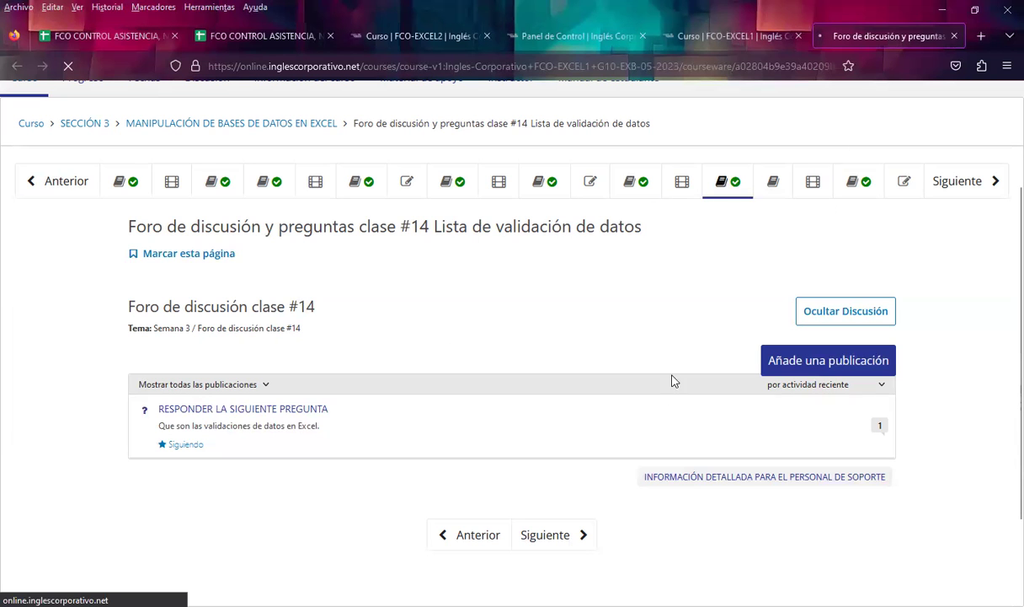
pyautogui.click(101, 35)
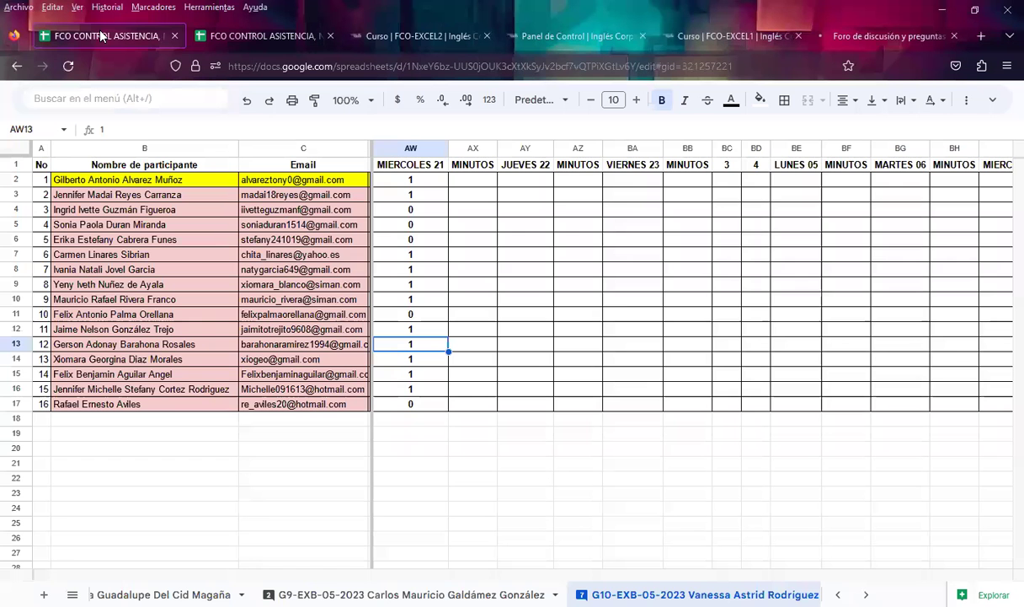
pyautogui.click(408, 212)
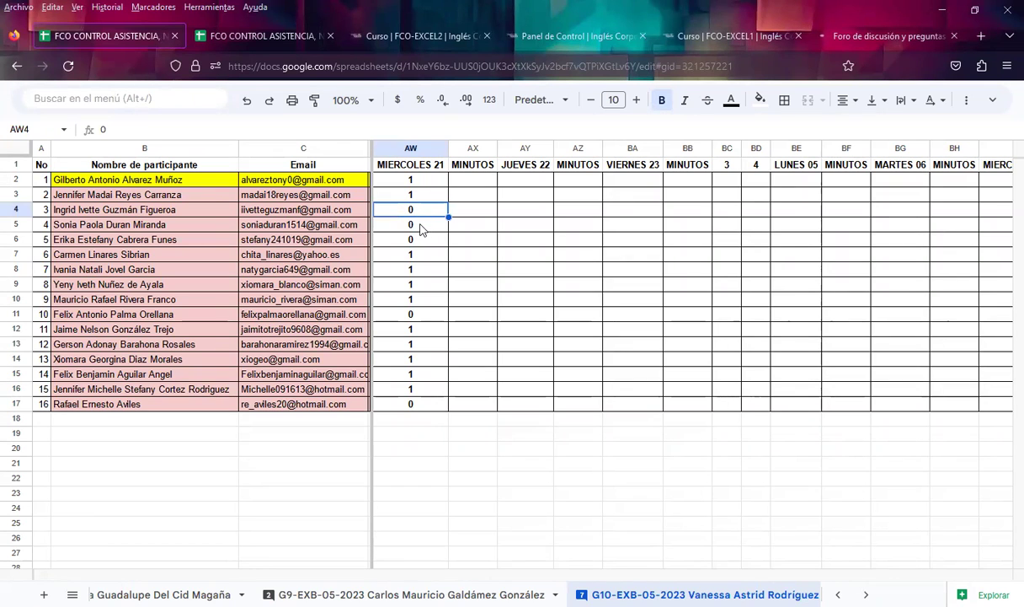
pyautogui.click(421, 227)
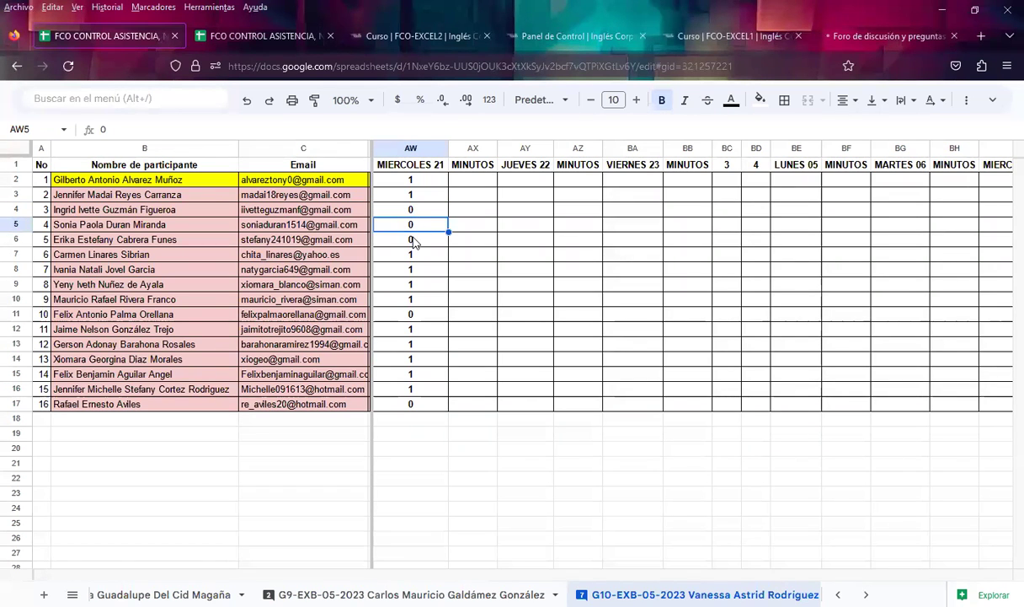
pyautogui.click(413, 240)
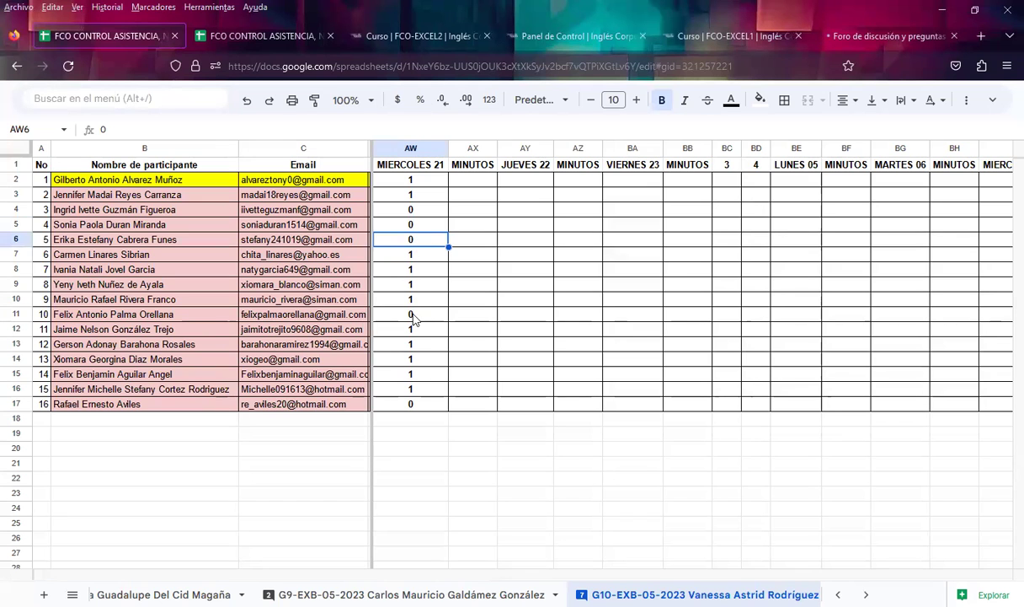
pyautogui.click(412, 317)
pyautogui.click(411, 406)
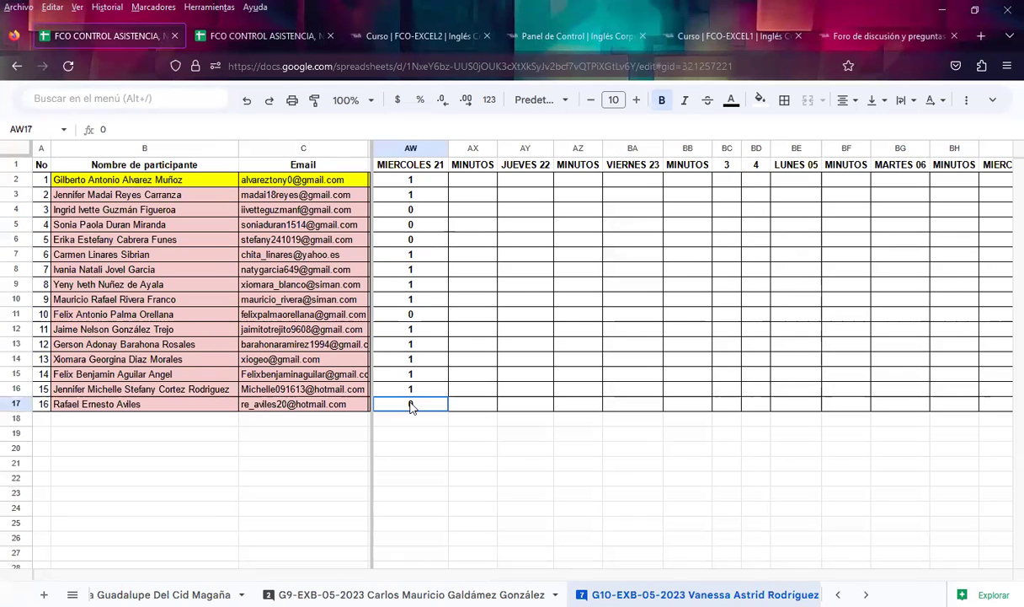
# Glance at the data validation workbook, then return to the forum and scroll to the thread showing 3 responses
pyautogui.click(858, 35)
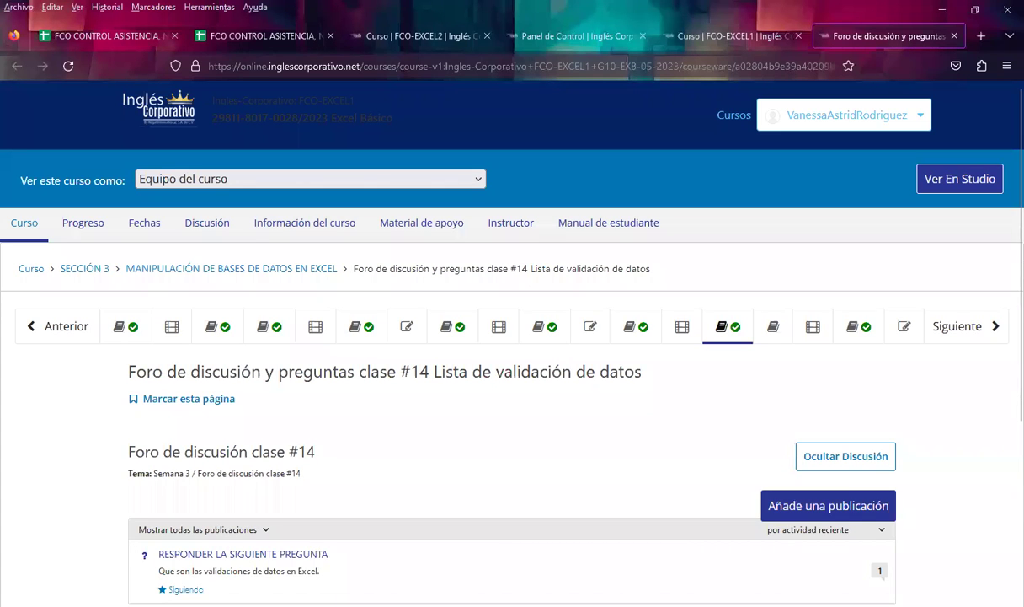
pyautogui.hotkey('alt', 'Tab')
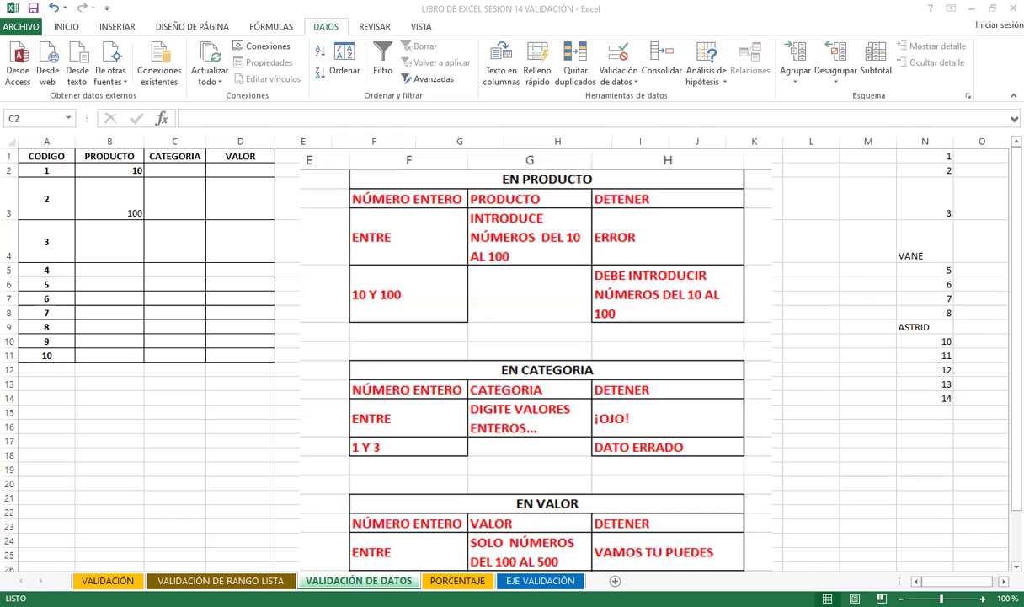
pyautogui.hotkey('alt', 'Tab')
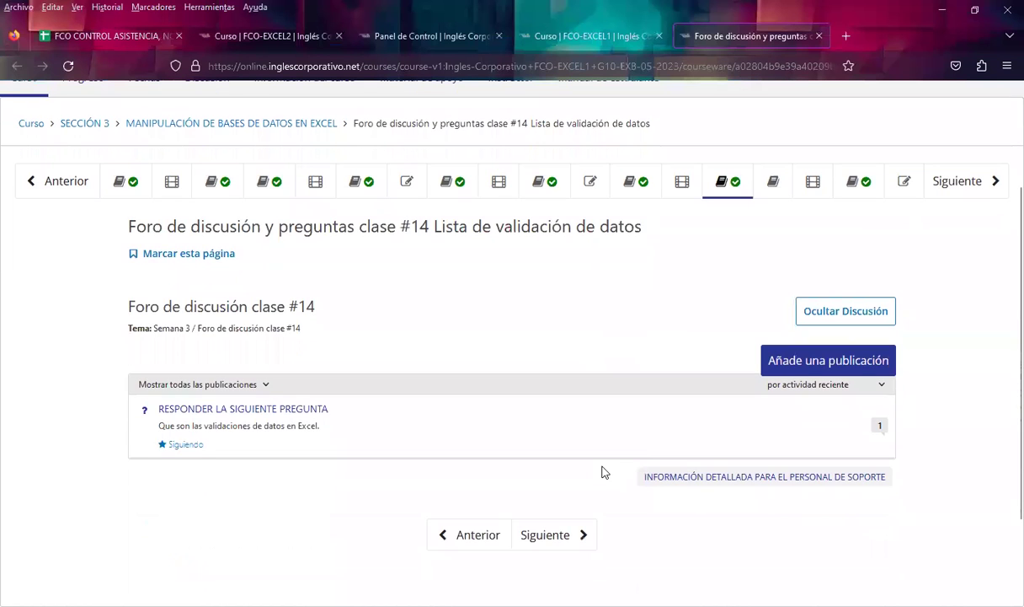
pyautogui.click(546, 400)
pyautogui.scroll(-2, 316, 276)
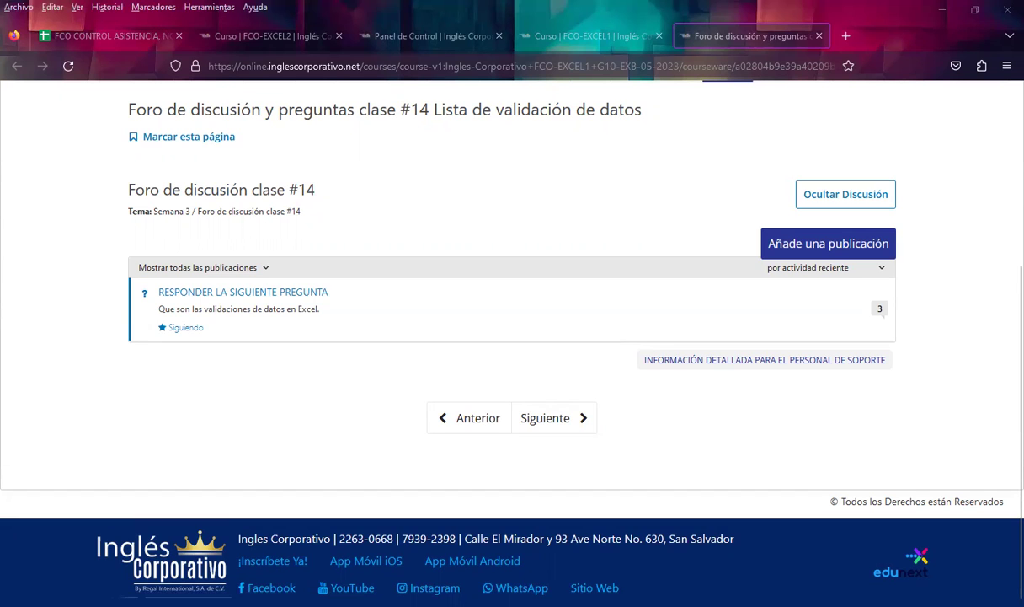
# Open the data validation thread and post the signed 'Saludos. Agradezco su respuesta.' comment on the first answer
pyautogui.click(187, 291)
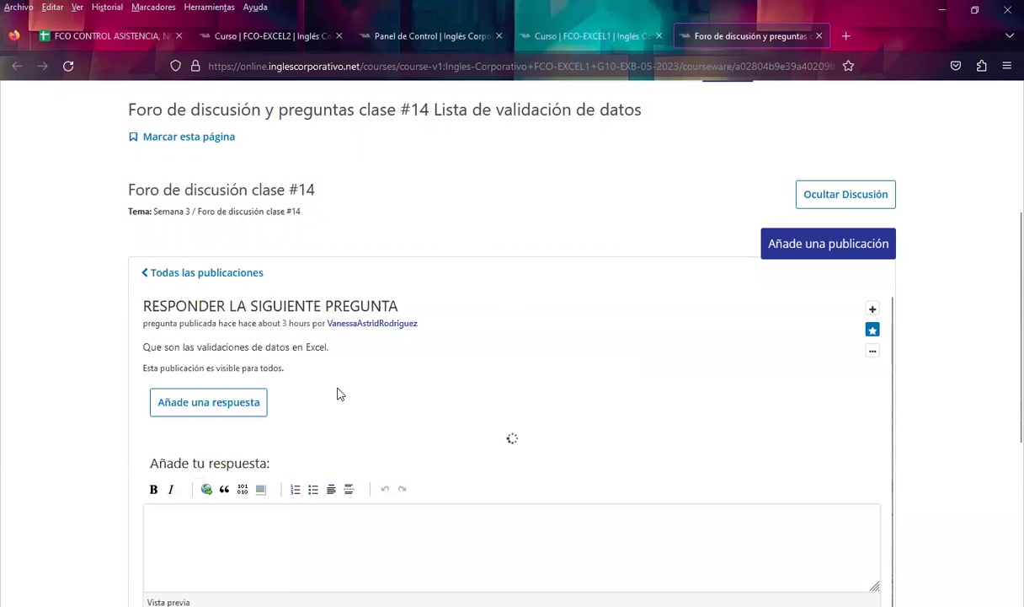
pyautogui.scroll(-3, 387, 398)
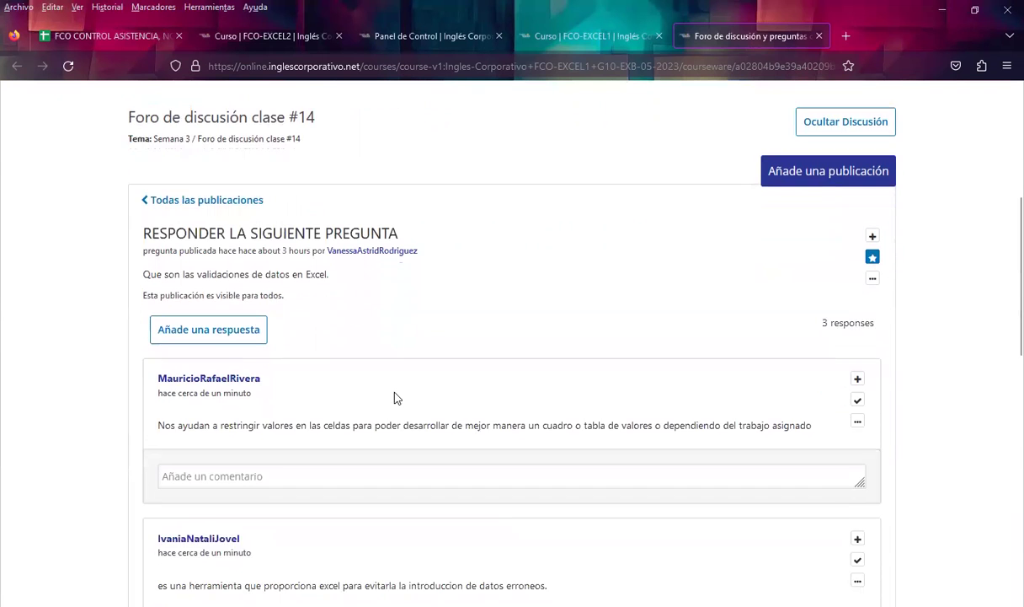
pyautogui.click(191, 332)
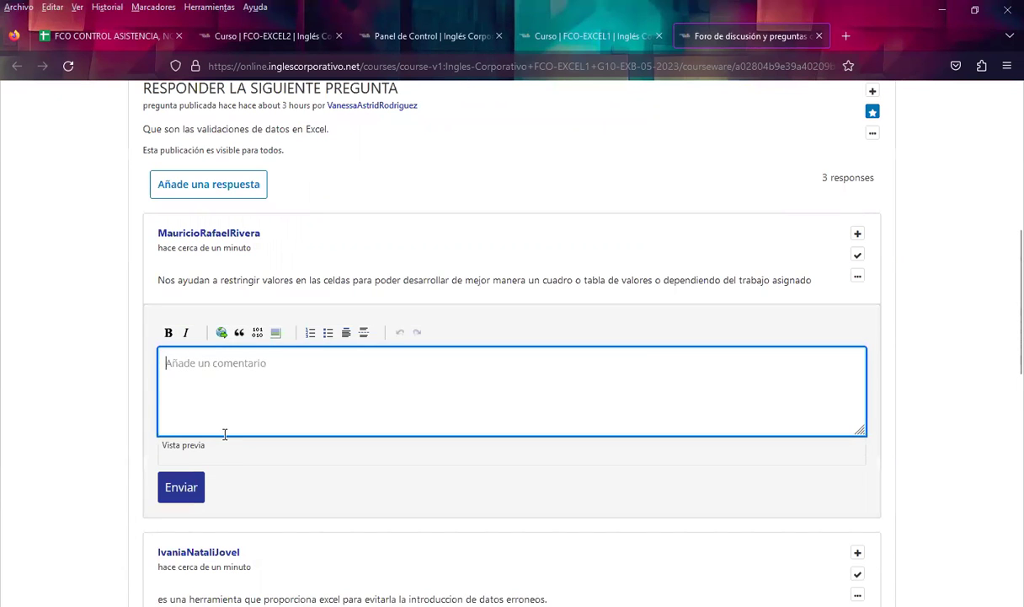
pyautogui.write('Saludos. Agradezco su respuesta.  Atentamente. Inga. Vanessa Rodríguez.')
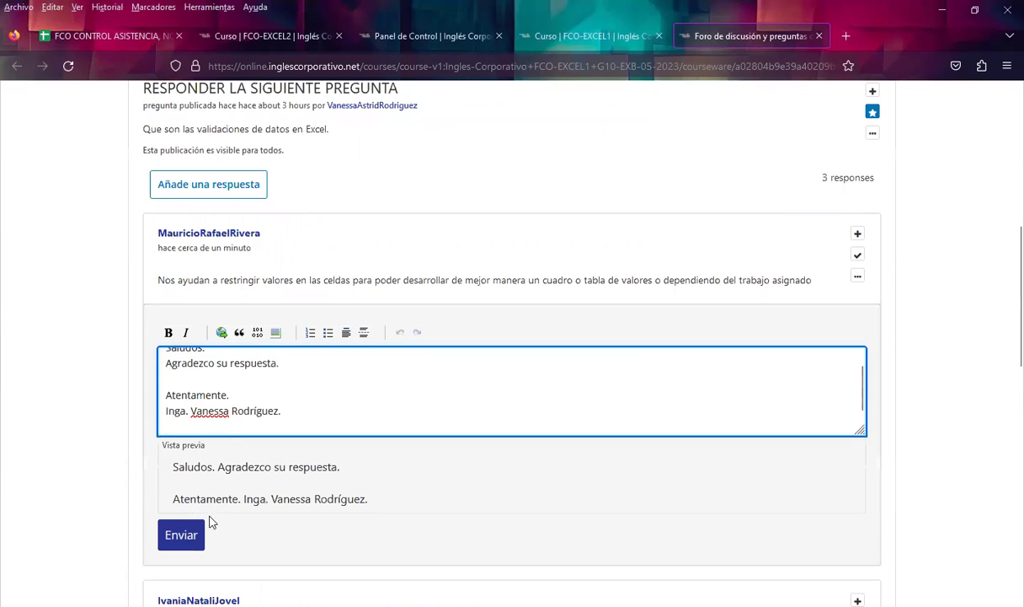
pyautogui.click(181, 539)
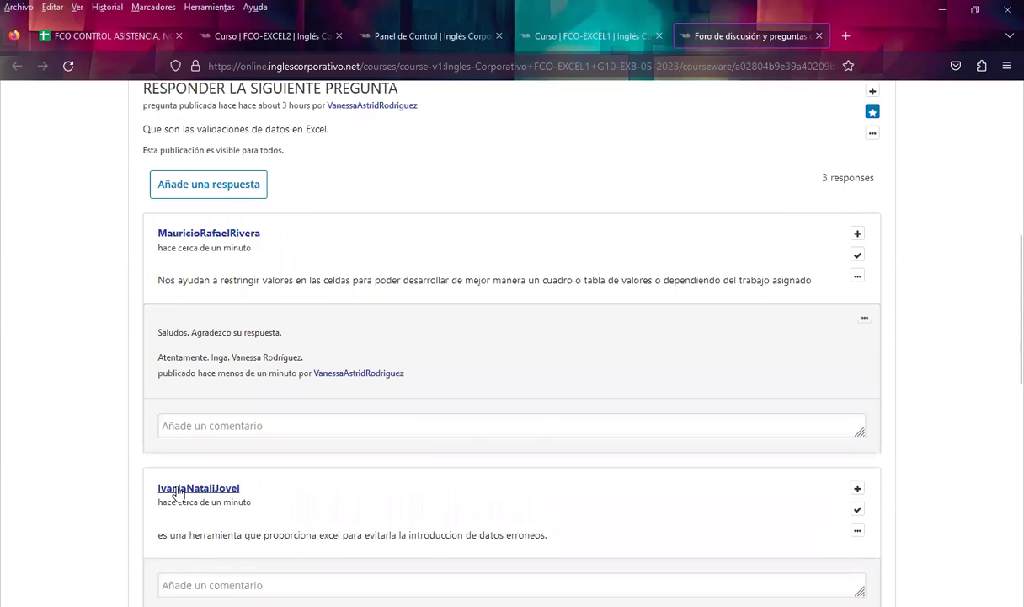
pyautogui.scroll(-3, 190, 471)
pyautogui.click(197, 280)
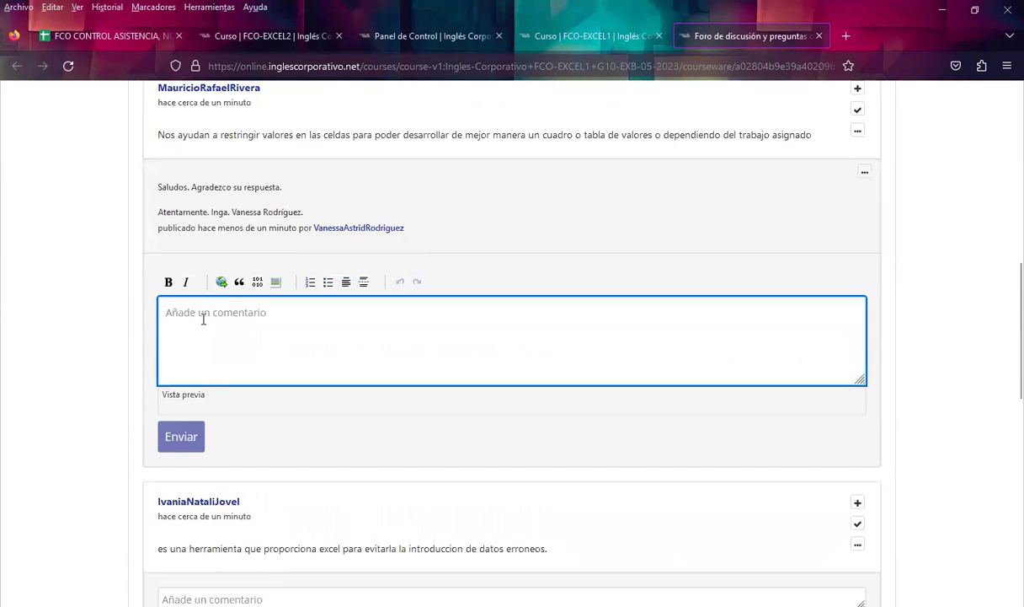
# Paste the signed thank-you comment under the second and third answers, posting the third
pyautogui.scroll(-3, 177, 506)
pyautogui.click(181, 449)
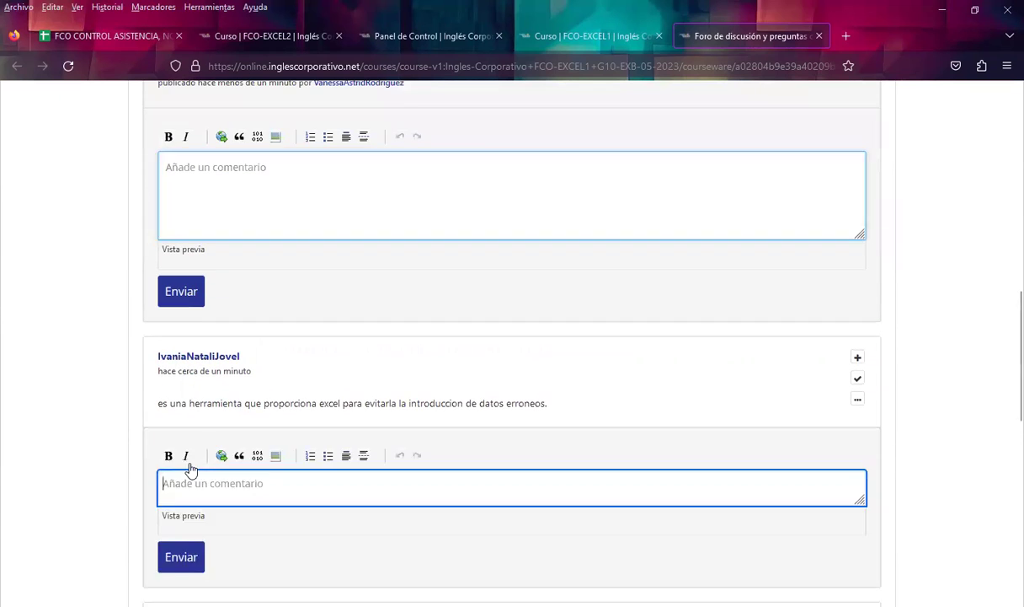
pyautogui.write('Saludos. Agradezco su respuesta.  Atentamente. Inga. Vanessa Rodríguez.')
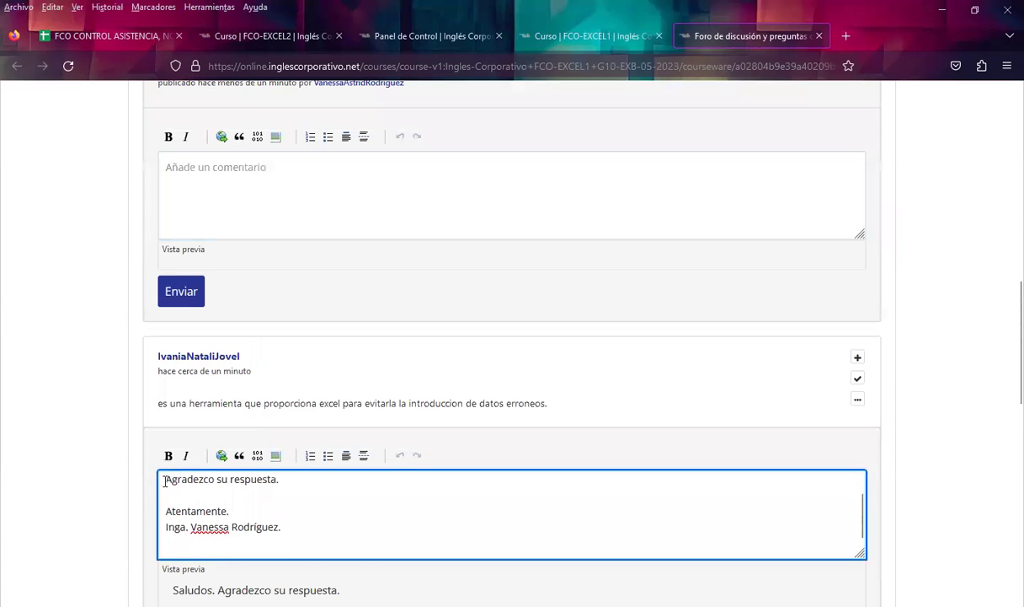
pyautogui.scroll(-5, 177, 471)
pyautogui.scroll(-3, 203, 448)
pyautogui.click(203, 448)
pyautogui.write('Saludos. Agradezco su respuesta.  Atentamente. Inga. Vanessa Rodríguez.')
pyautogui.scroll(-3, 102, 472)
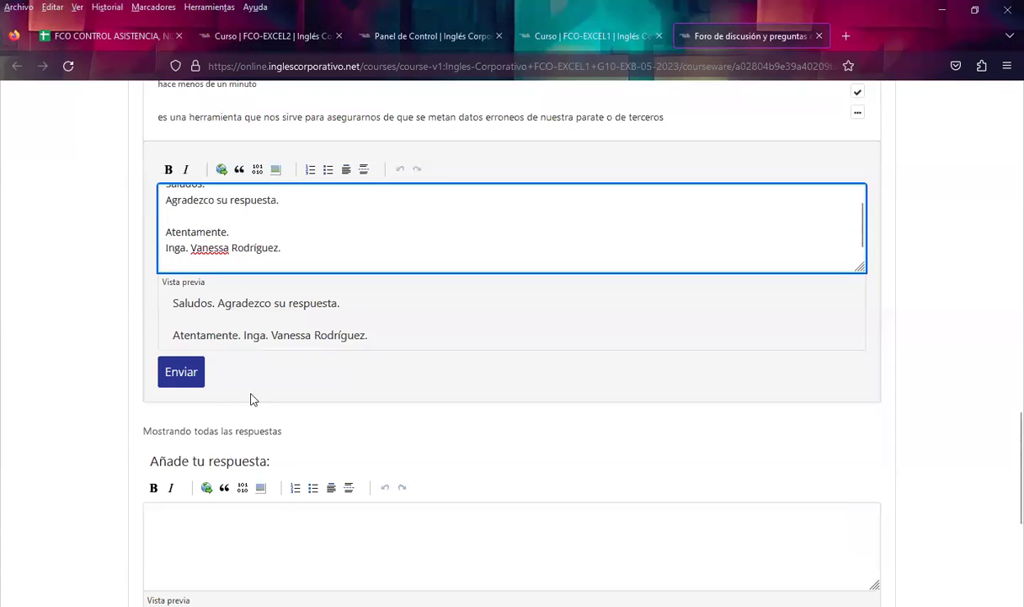
pyautogui.click(184, 372)
# Post the second answer's comment, check all three comments, and reload the thread
pyautogui.scroll(5, 74, 388)
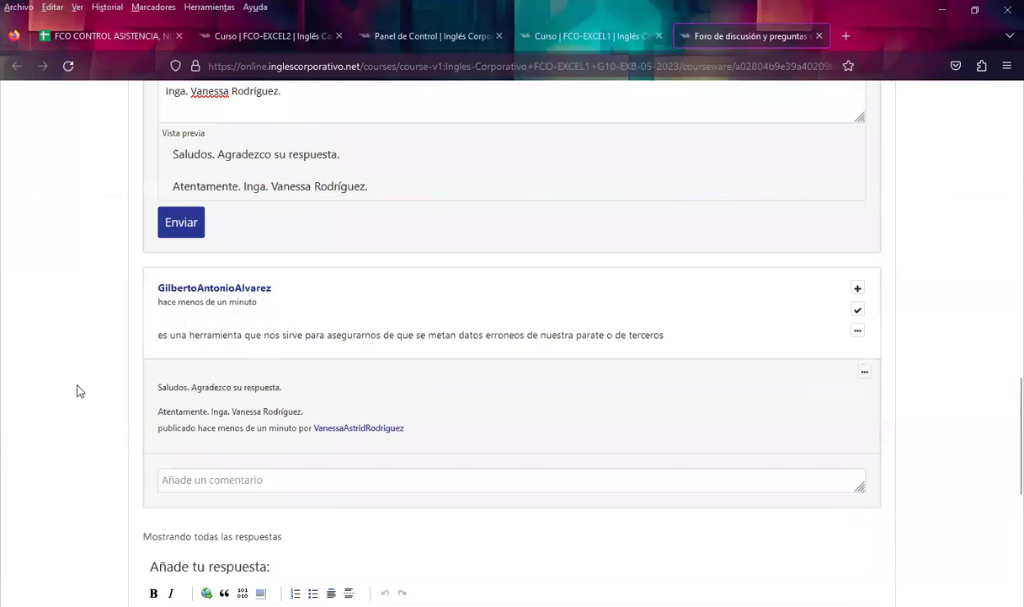
pyautogui.click(195, 441)
pyautogui.scroll(-2, 73, 423)
pyautogui.scroll(-3, 82, 423)
pyautogui.scroll(7, 85, 428)
pyautogui.scroll(4, 85, 428)
pyautogui.scroll(5, 85, 428)
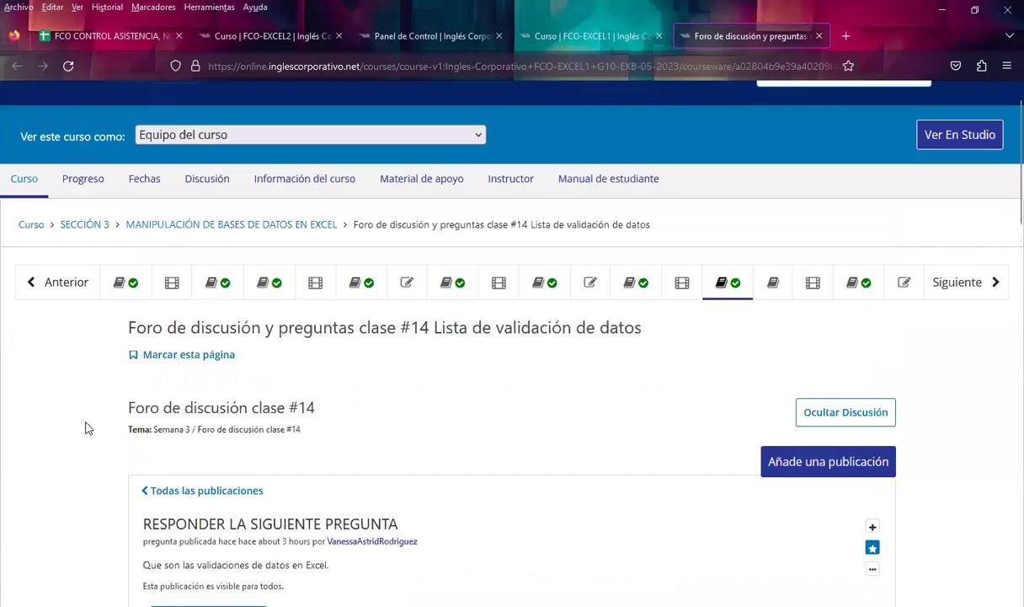
pyautogui.scroll(-2, 84, 407)
pyautogui.scroll(-2, 85, 432)
pyautogui.scroll(-2, 84, 432)
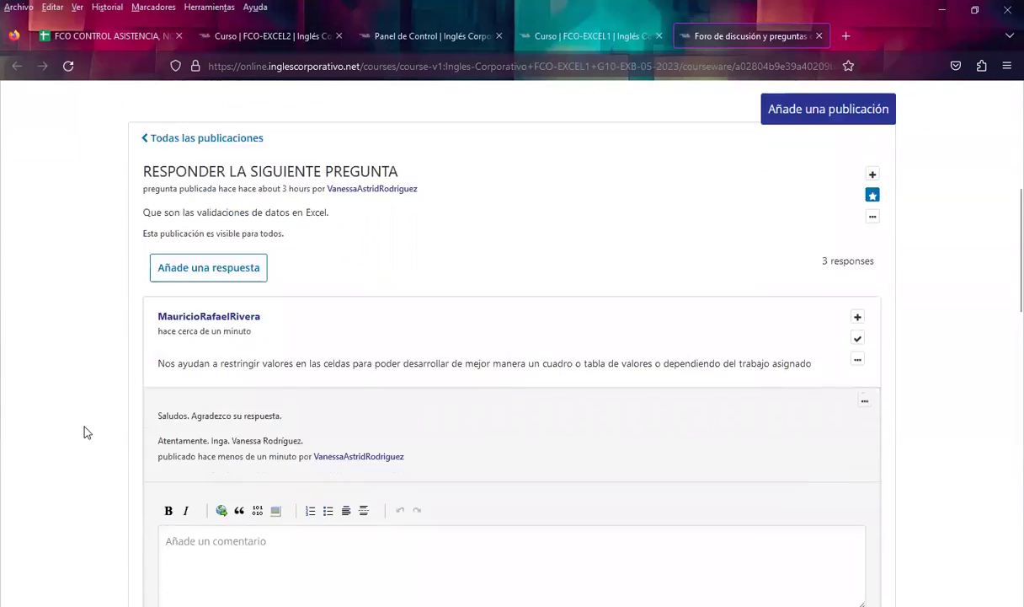
pyautogui.press('F5')
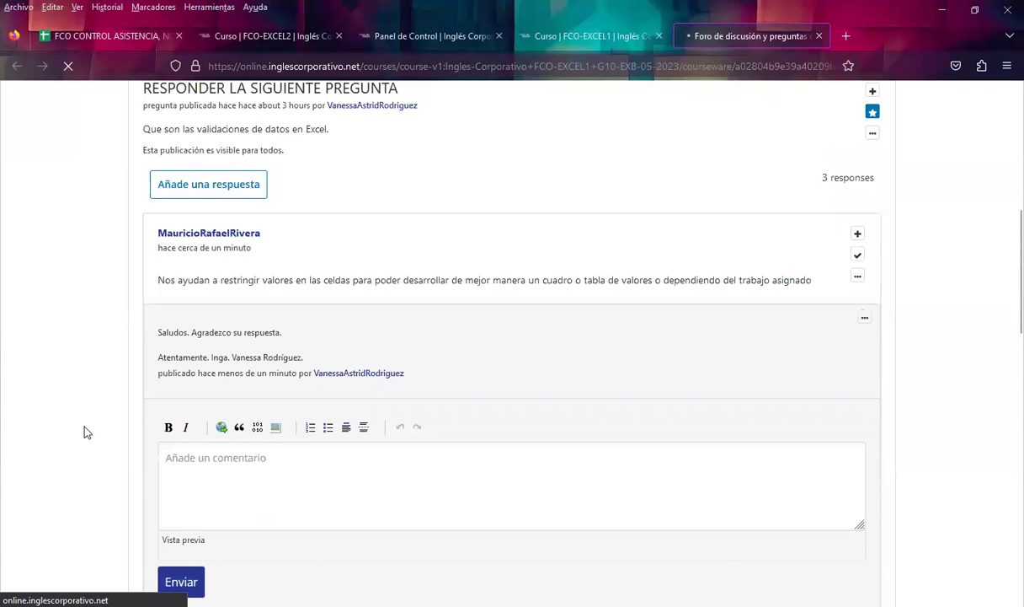